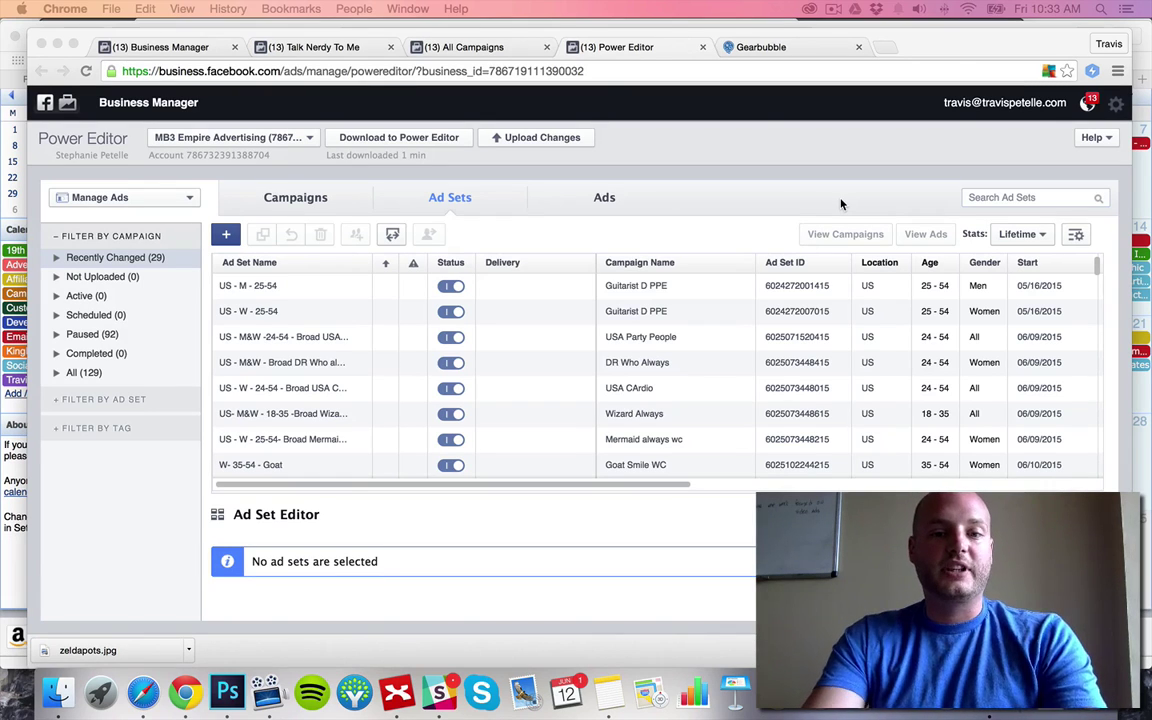
- Start a new ad under a new campaign named "Necklace Store 1 Test - WC" with the Website Conversions objective
{"action": "left_click", "coordinate": [606, 198]}
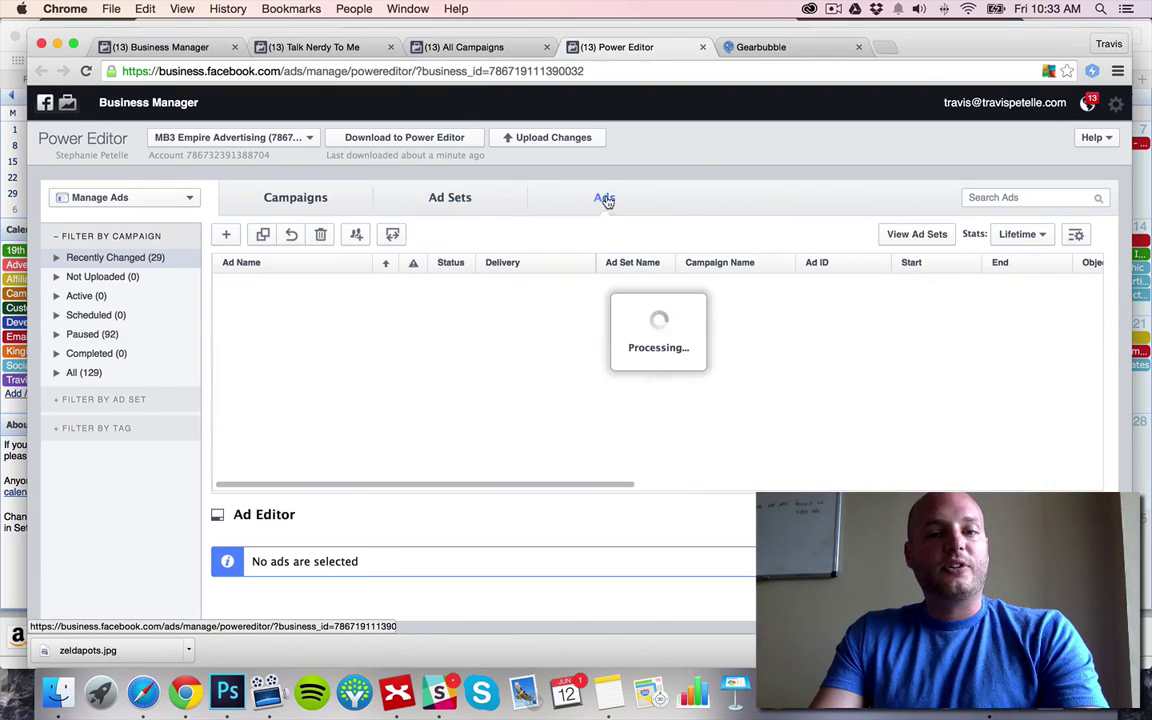
{"action": "left_click", "coordinate": [130, 277]}
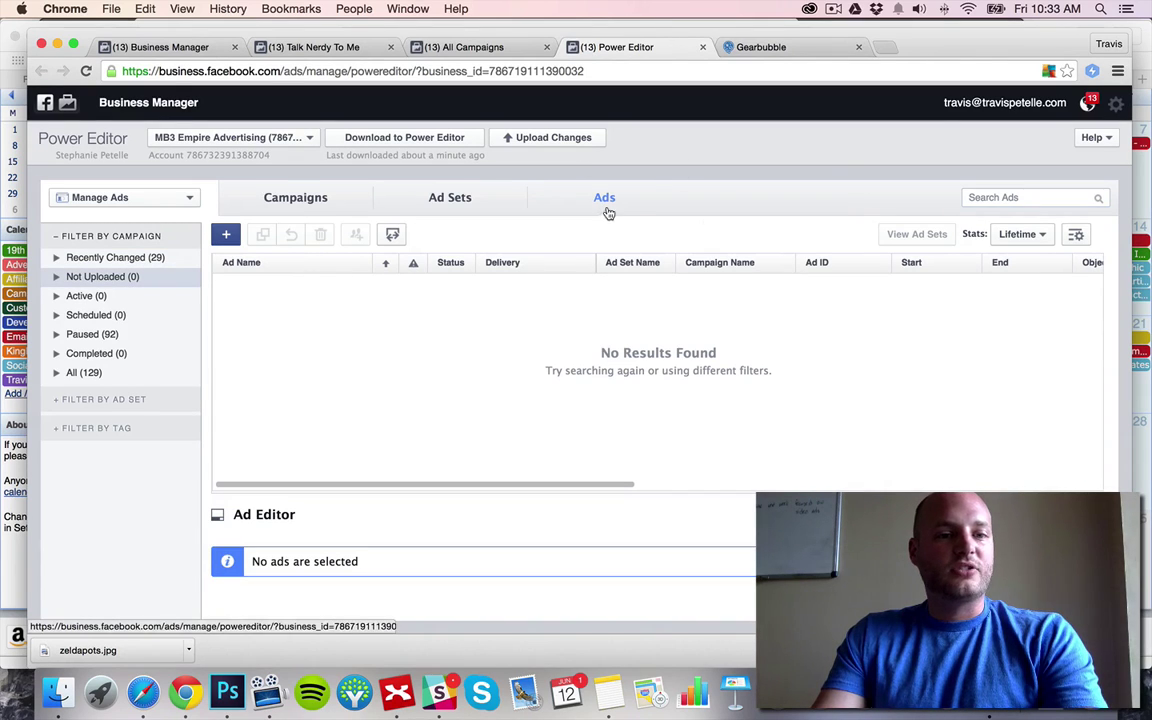
{"action": "left_click", "coordinate": [225, 236]}
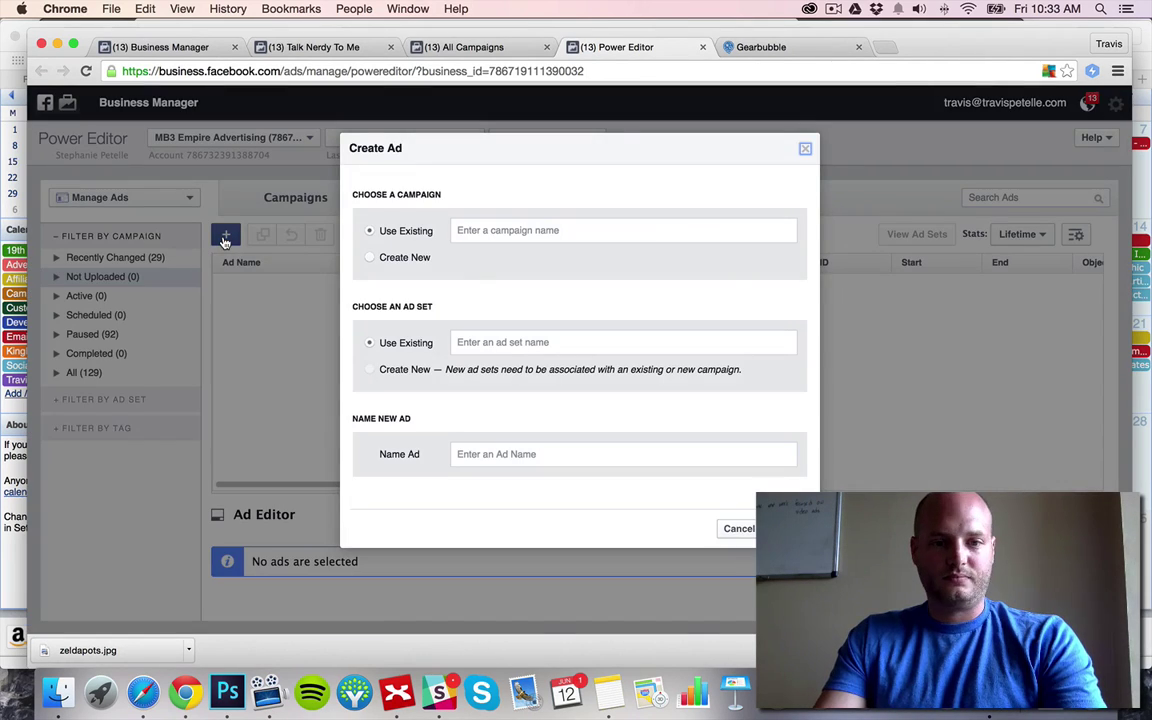
{"action": "left_click", "coordinate": [420, 258]}
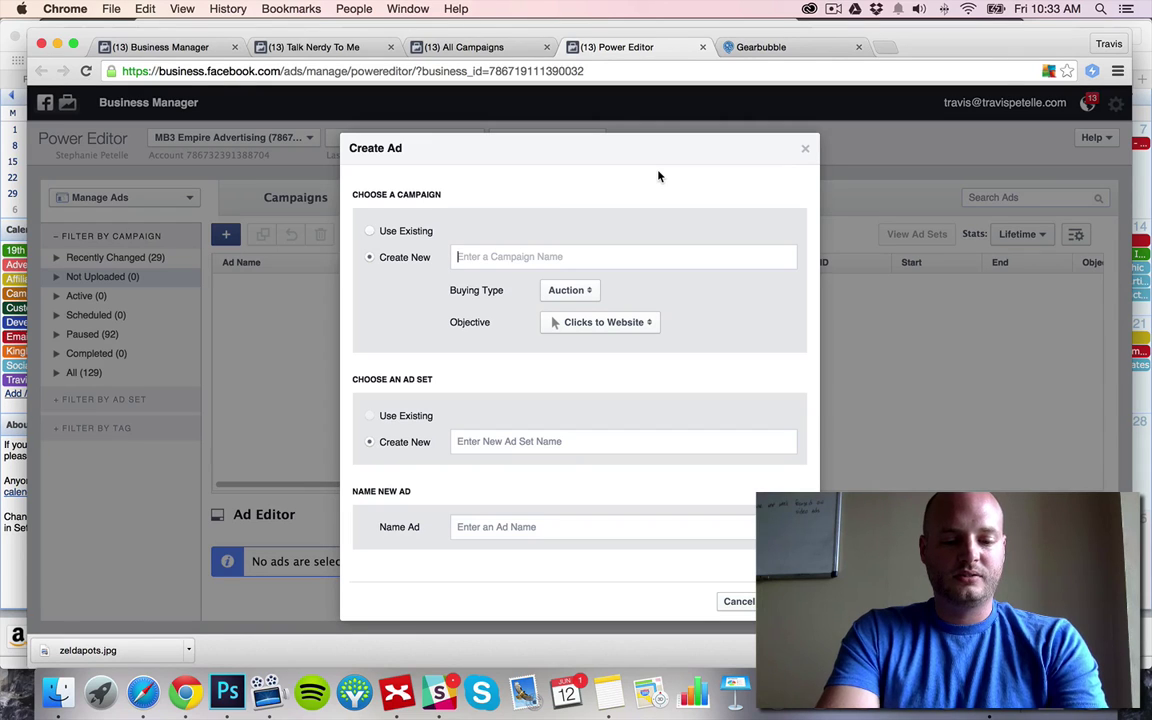
{"action": "type", "text": "Necklace "}
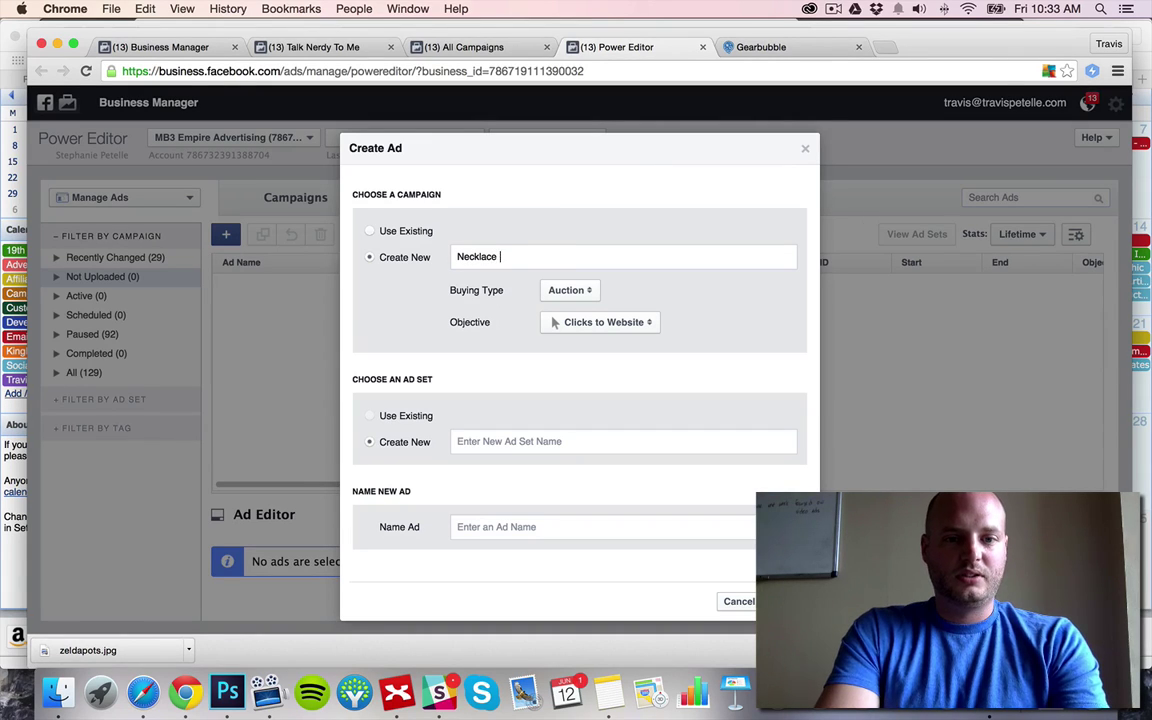
{"action": "type", "text": "Store 1 "}
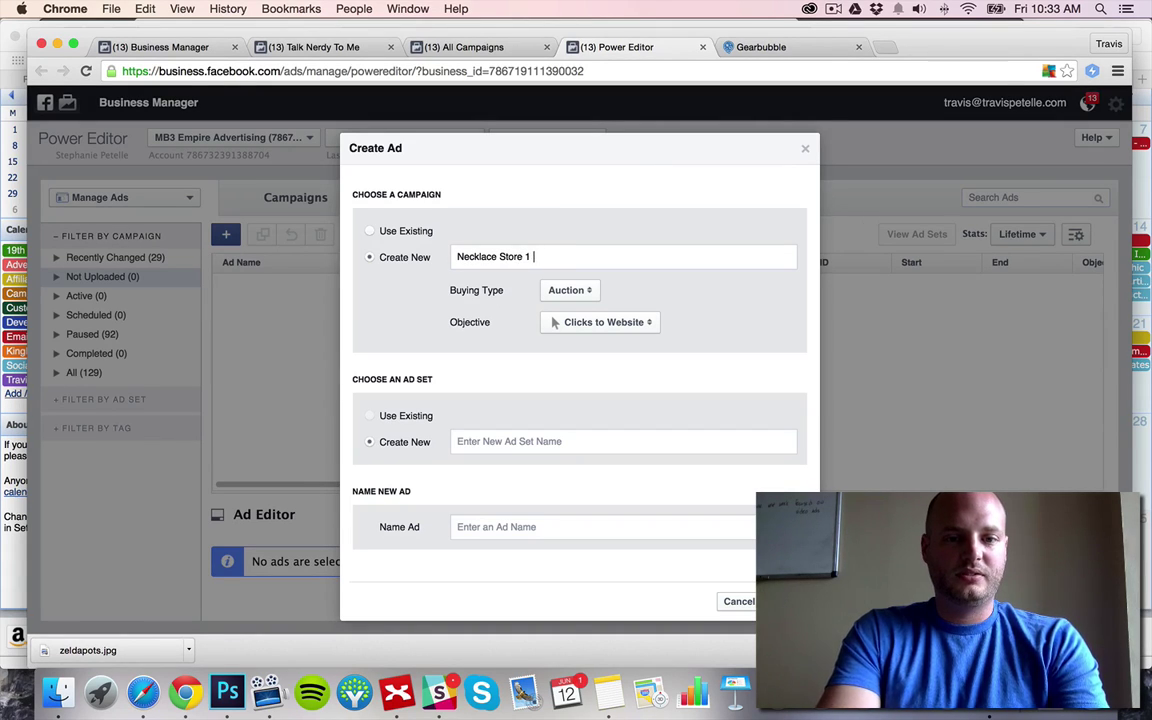
{"action": "type", "text": "Test - WC"}
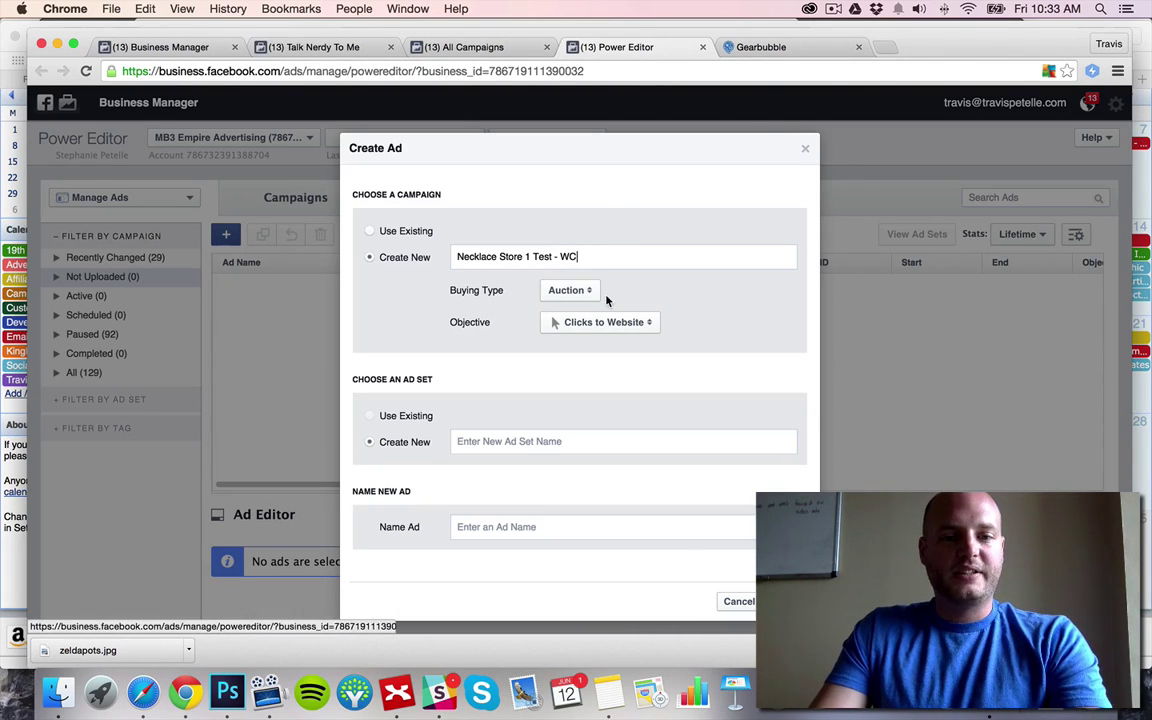
{"action": "left_click", "coordinate": [622, 324]}
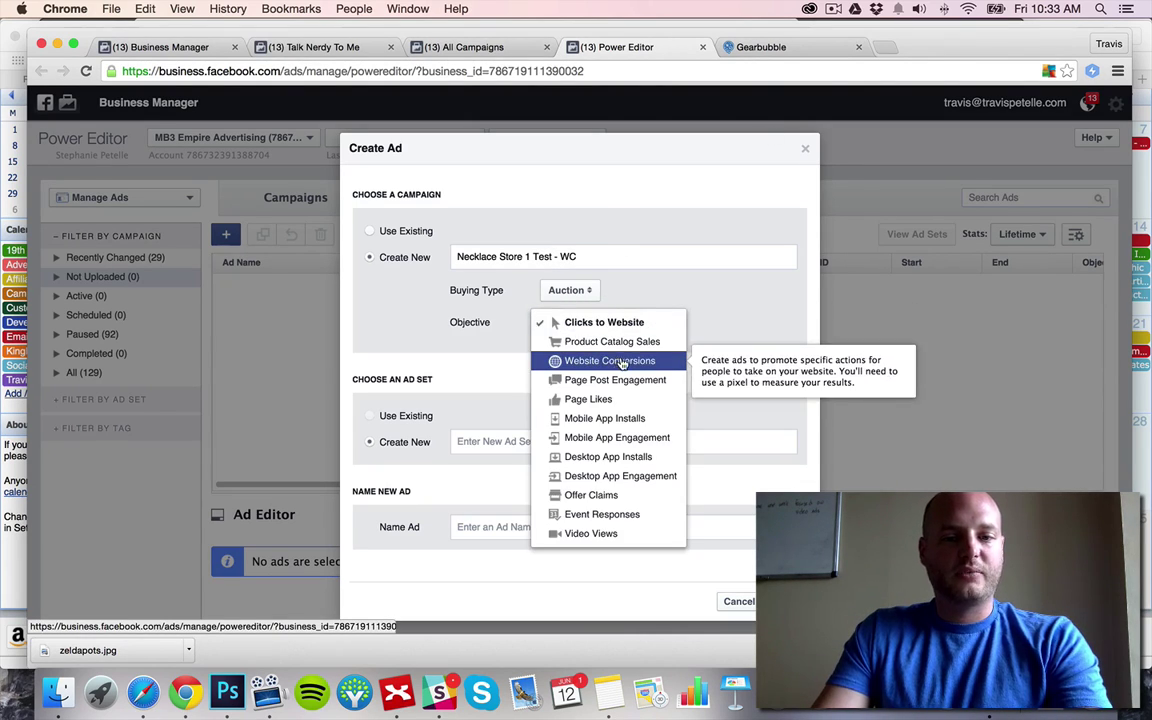
{"action": "left_click", "coordinate": [620, 361]}
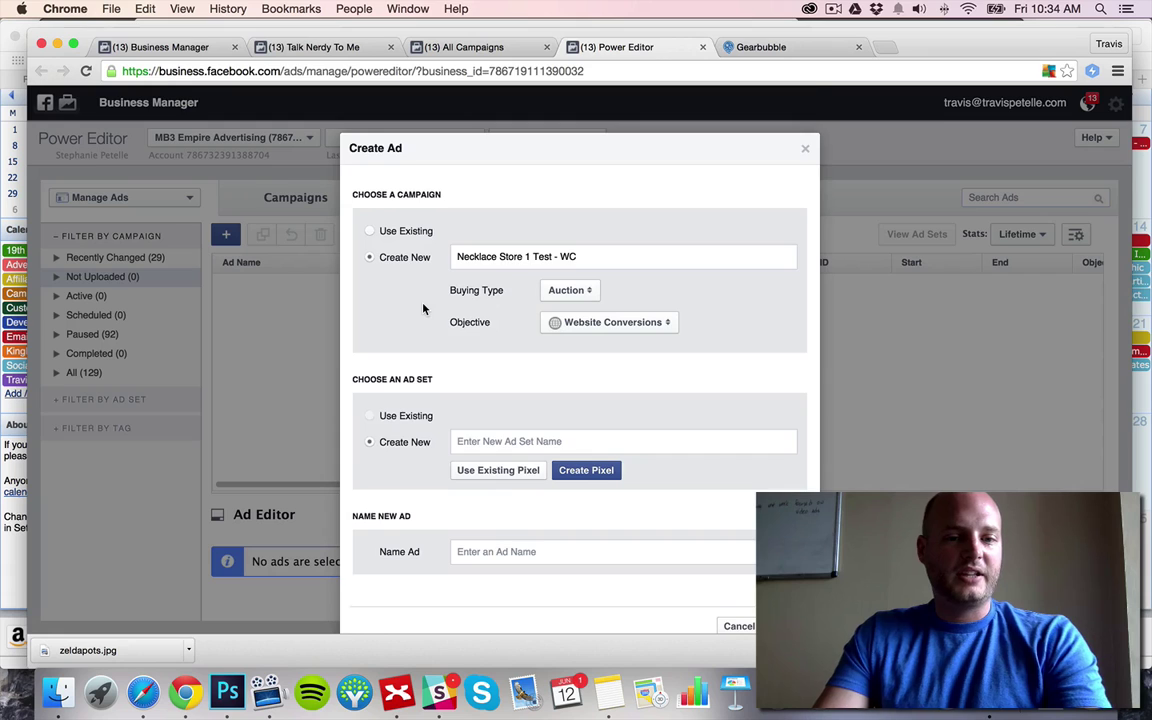
- Name the new ad set "US - W - 18-24 - Harry Potter - Video - Mobile&Desktop"
{"action": "scroll", "coordinate": [423, 308], "scroll_direction": "down", "scroll_amount": 1}
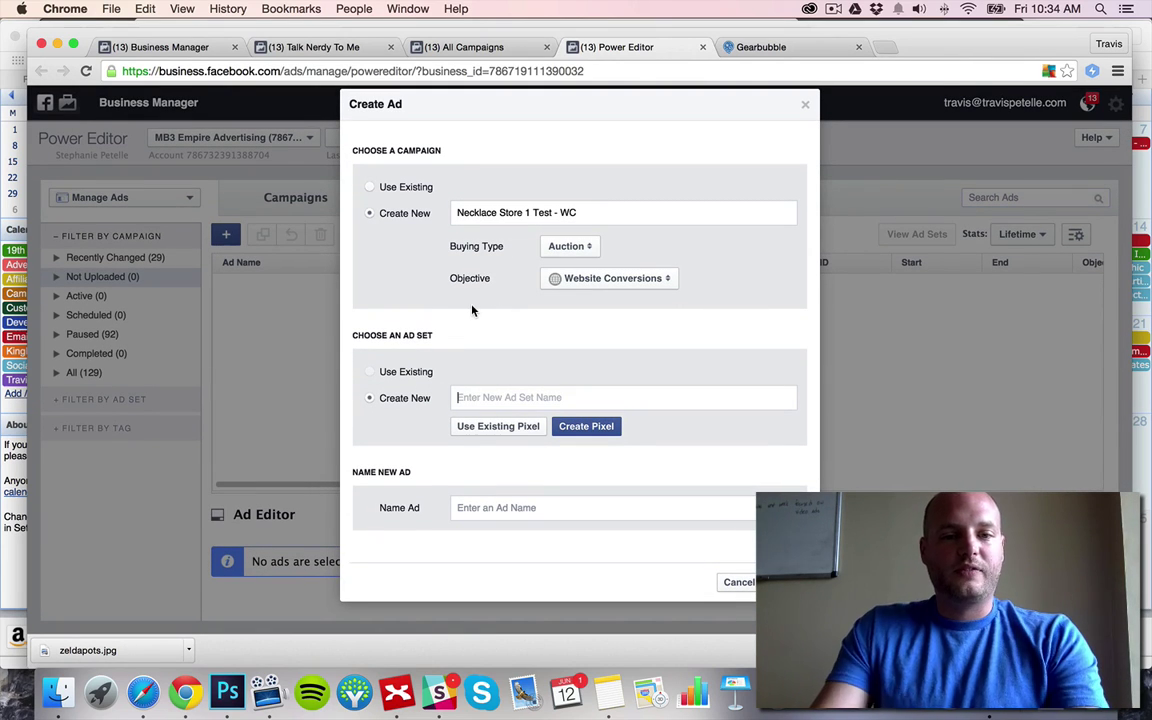
{"action": "type", "text": "US - W "}
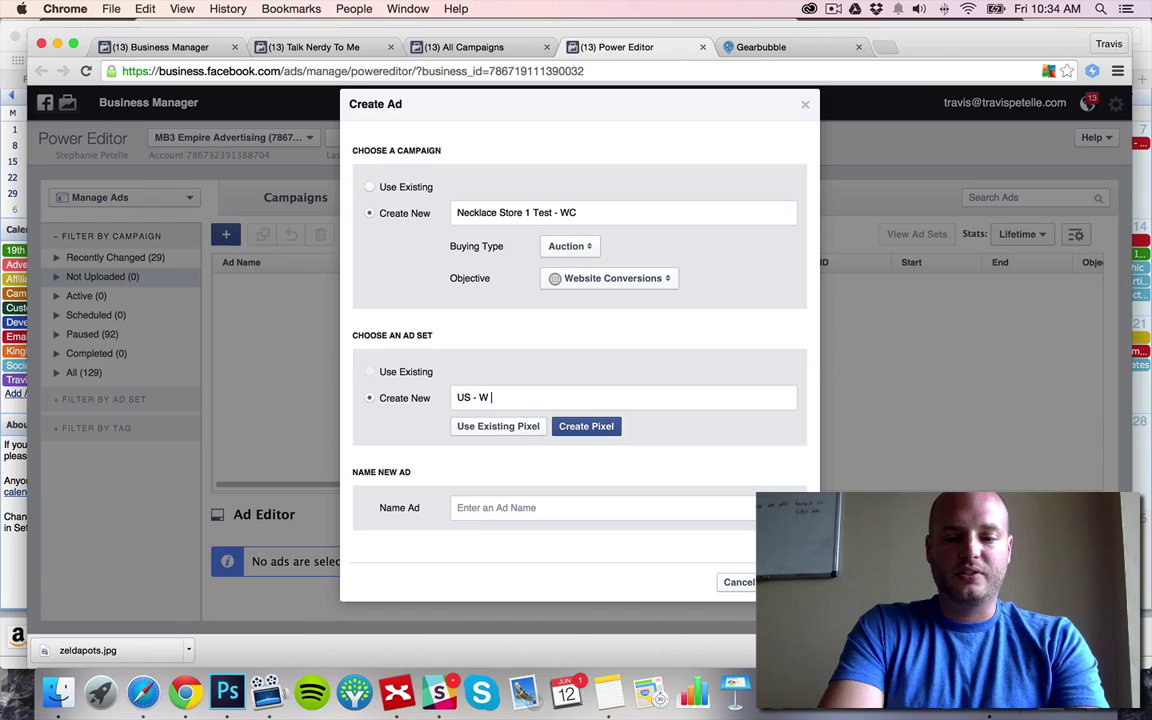
{"action": "type", "text": "- 18-24 "}
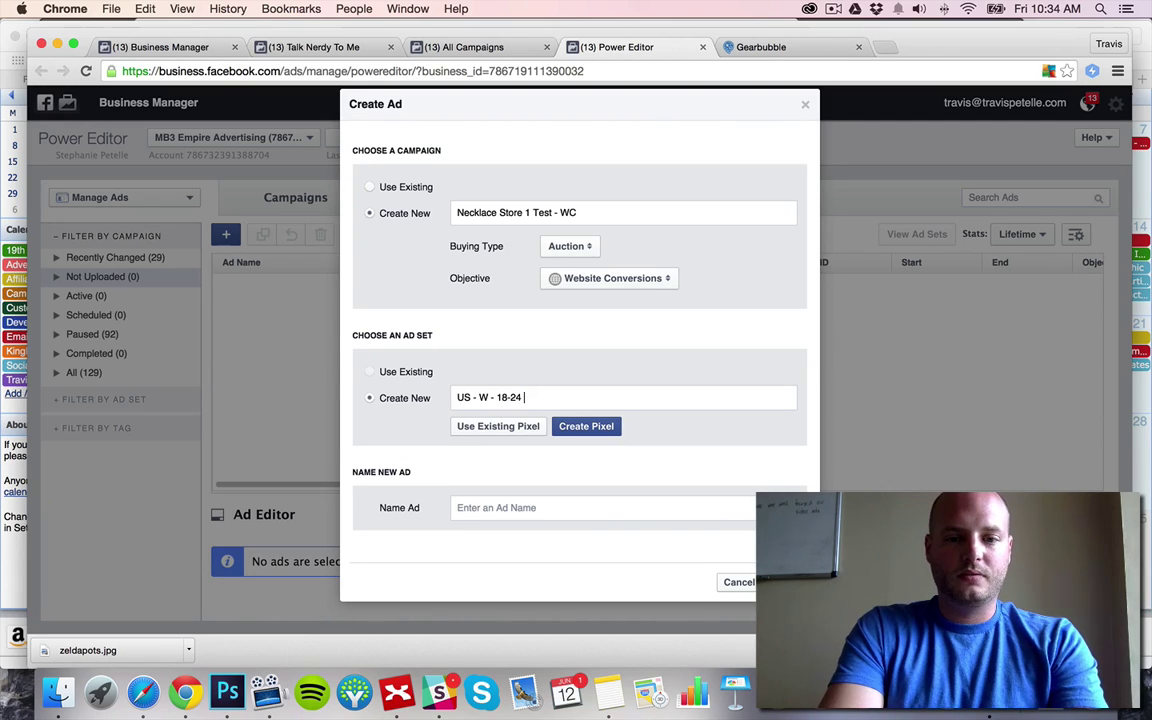
{"action": "type", "text": "- Harry Potter"}
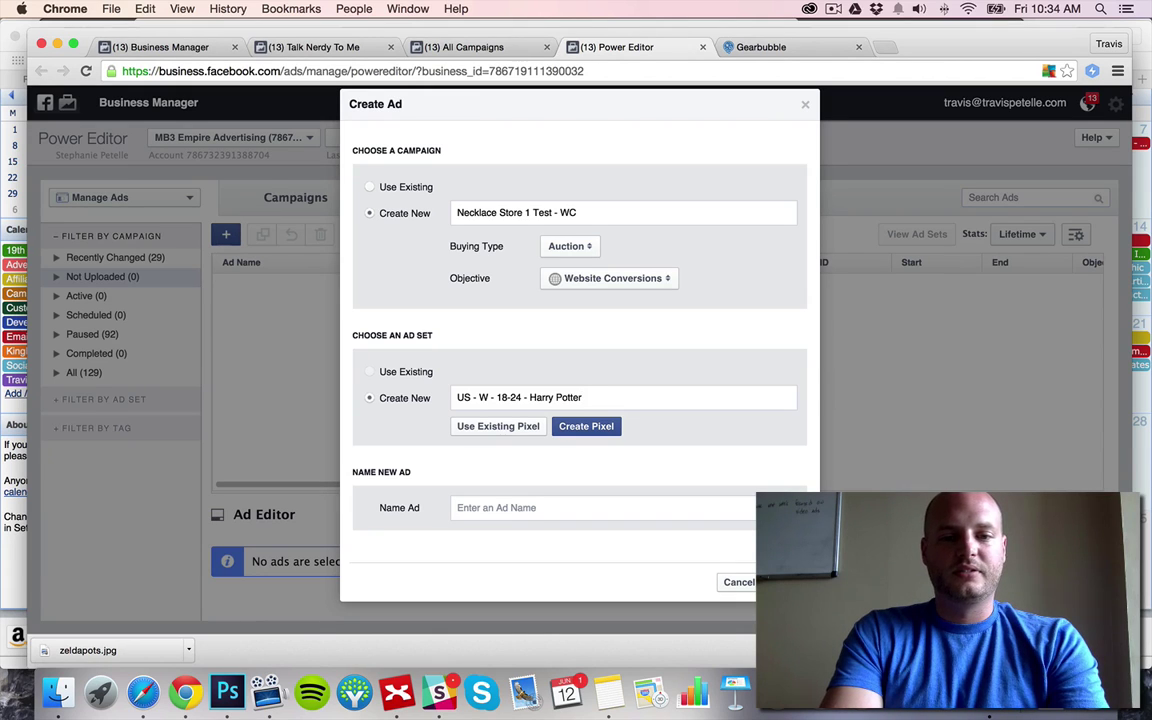
{"action": "type", "text": "-"}
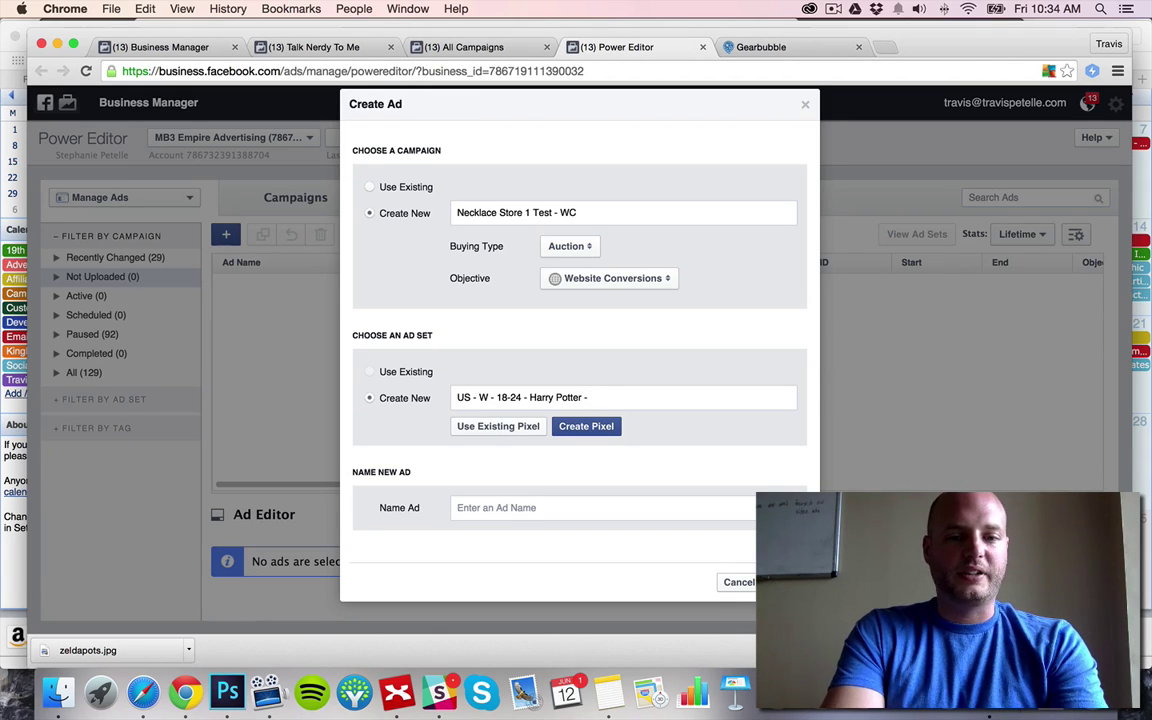
{"action": "type", "text": " Video "}
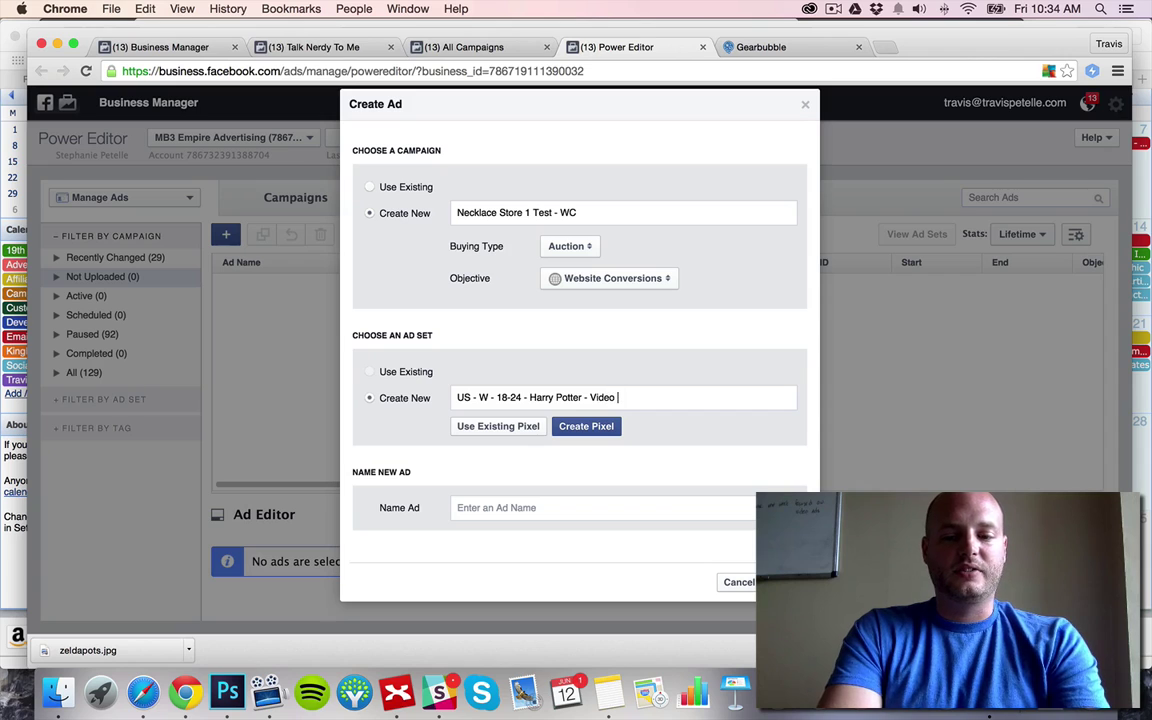
{"action": "type", "text": "- Mobile"}
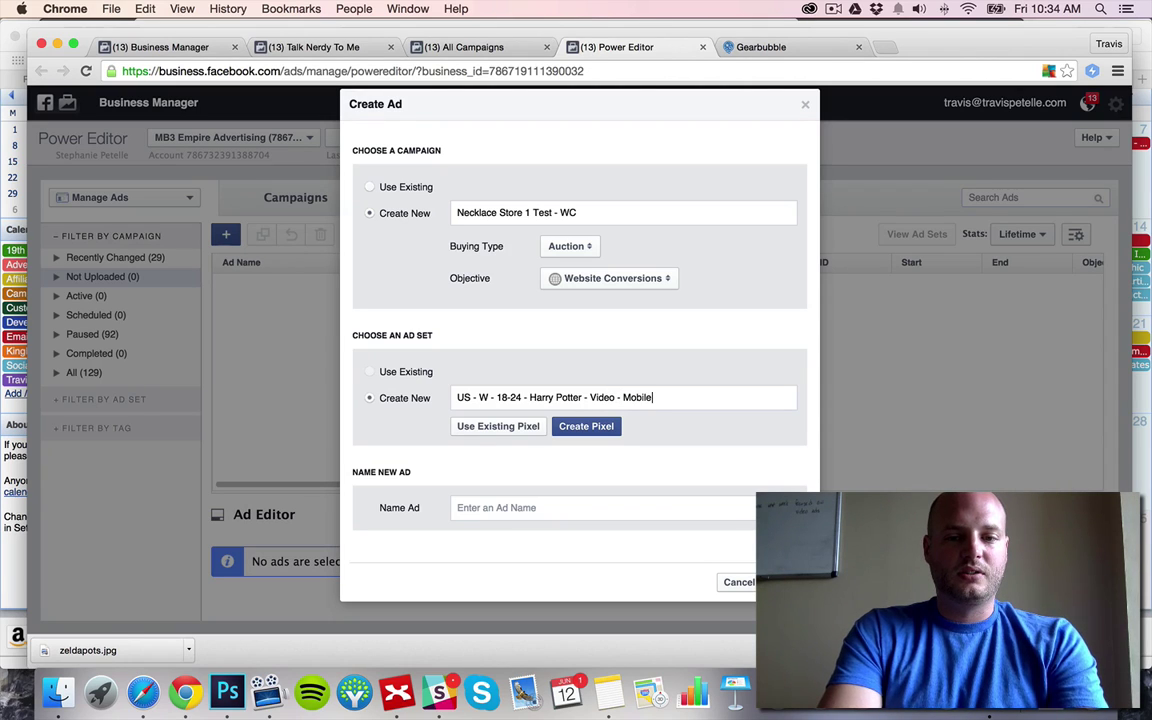
{"action": "type", "text": "&Desktop"}
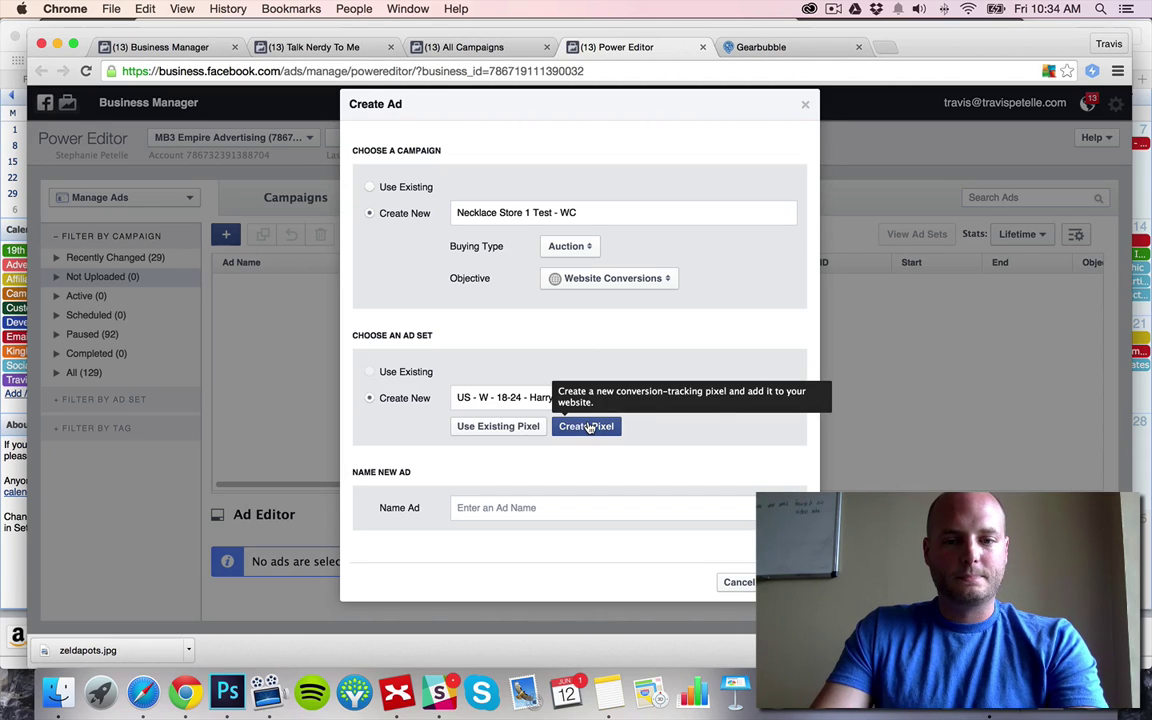
- Search the existing conversion-tracking pixels for "neck" and assign "Talk Nerdy To Me Necklace Store" to the ad set
{"action": "left_click", "coordinate": [500, 427]}
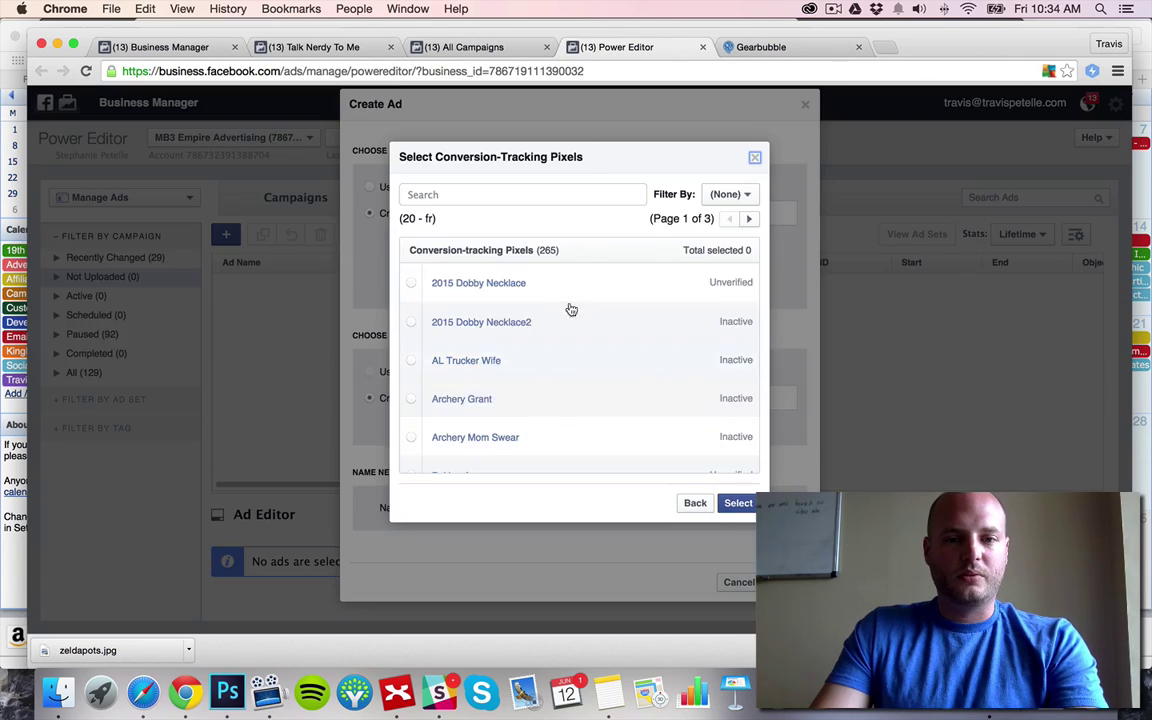
{"action": "left_click", "coordinate": [549, 194]}
{"action": "type", "text": "neck"}
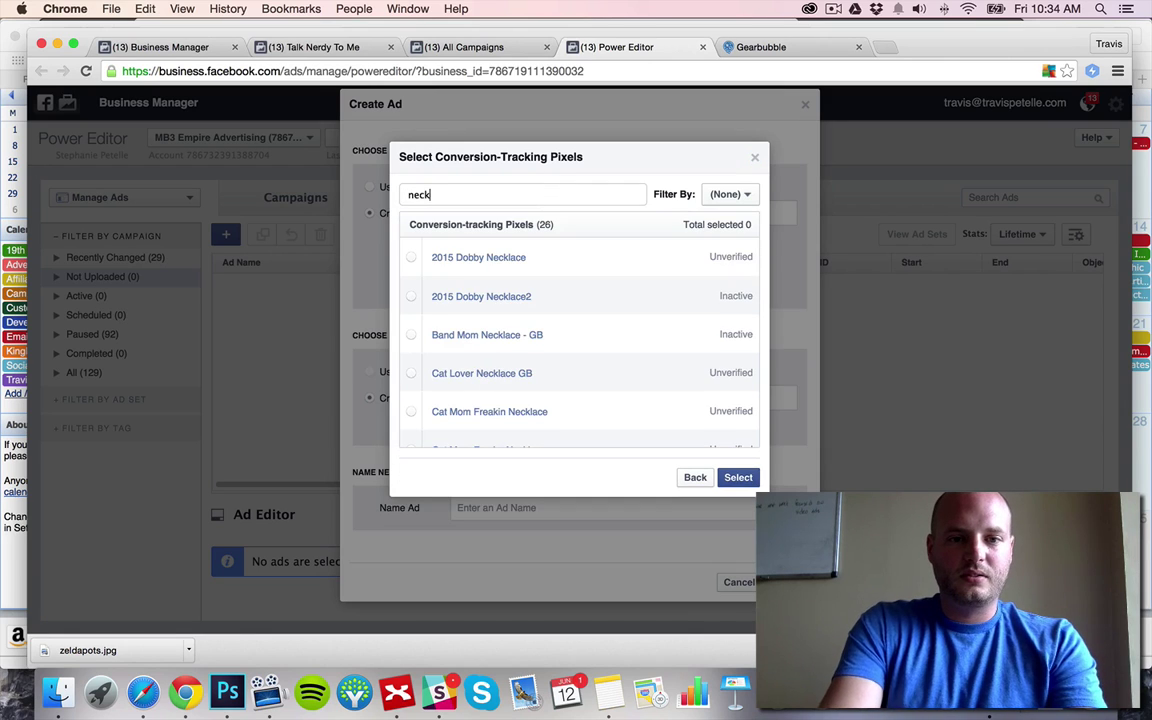
{"action": "scroll", "coordinate": [615, 326], "scroll_direction": "down", "scroll_amount": 10}
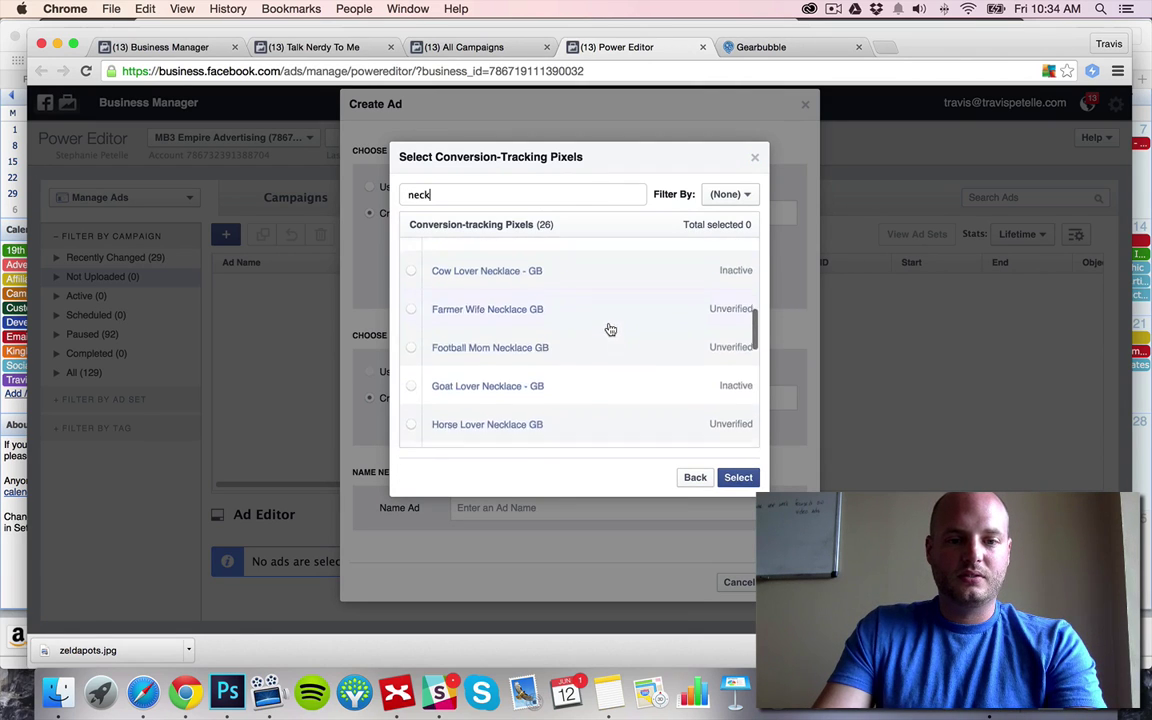
{"action": "scroll", "coordinate": [611, 329], "scroll_direction": "down", "scroll_amount": 2}
{"action": "left_click", "coordinate": [416, 359]}
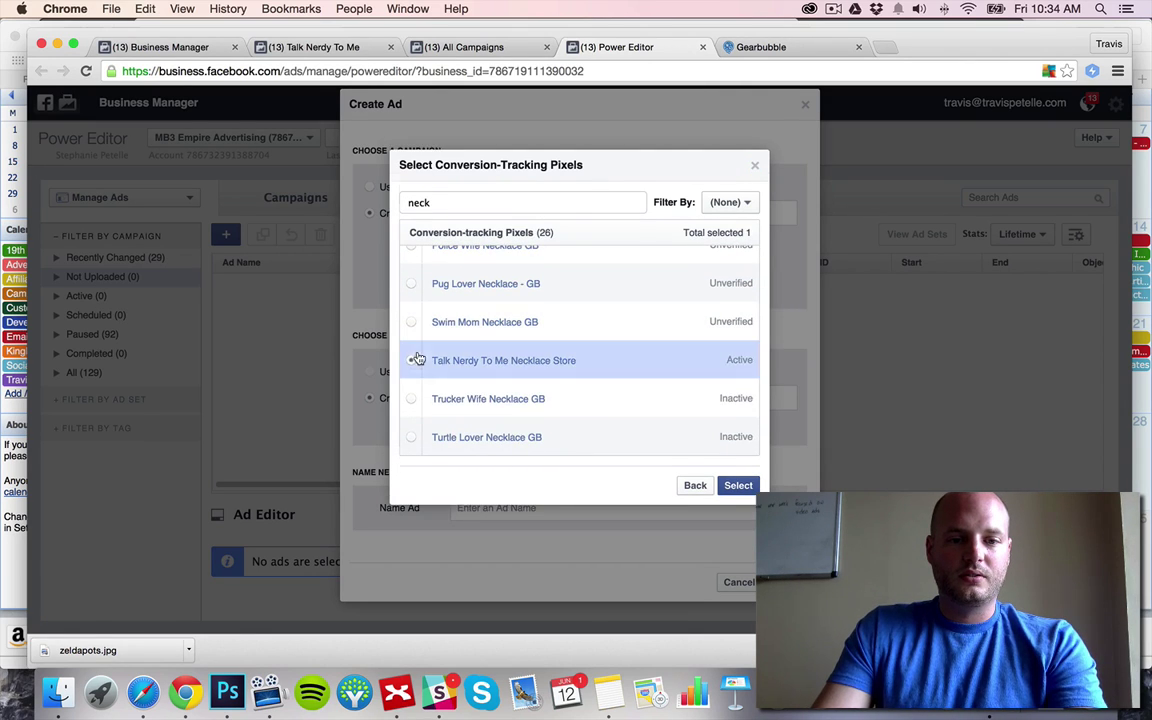
{"action": "left_click", "coordinate": [737, 485]}
- Name the new ad "pic1" and create it with its campaign and ad set
{"action": "scroll", "coordinate": [390, 410], "scroll_direction": "down", "scroll_amount": 1}
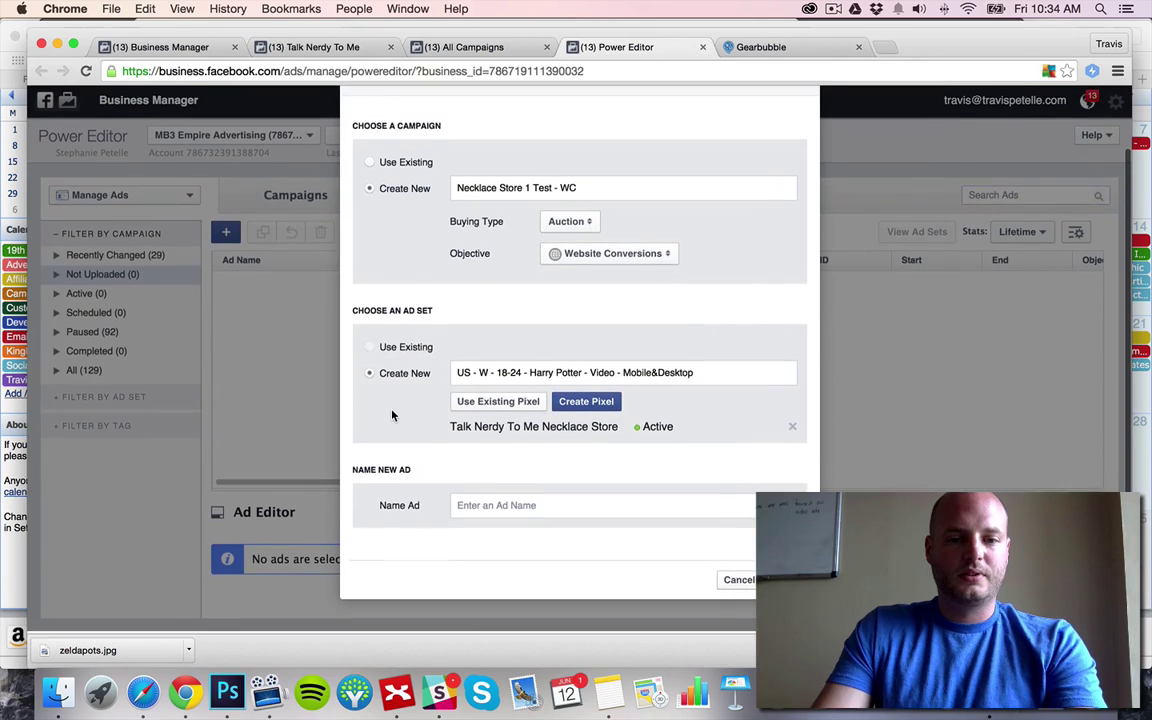
{"action": "left_click", "coordinate": [538, 508]}
{"action": "type", "text": "pic1"}
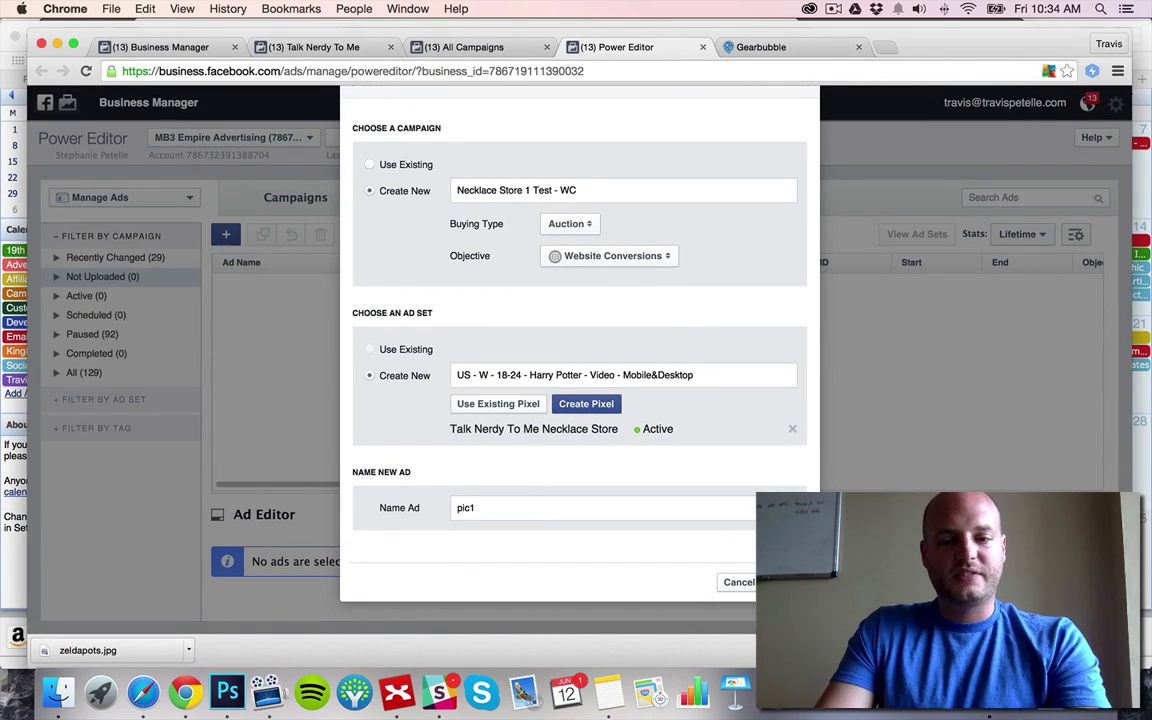
{"action": "key", "text": "Return"}
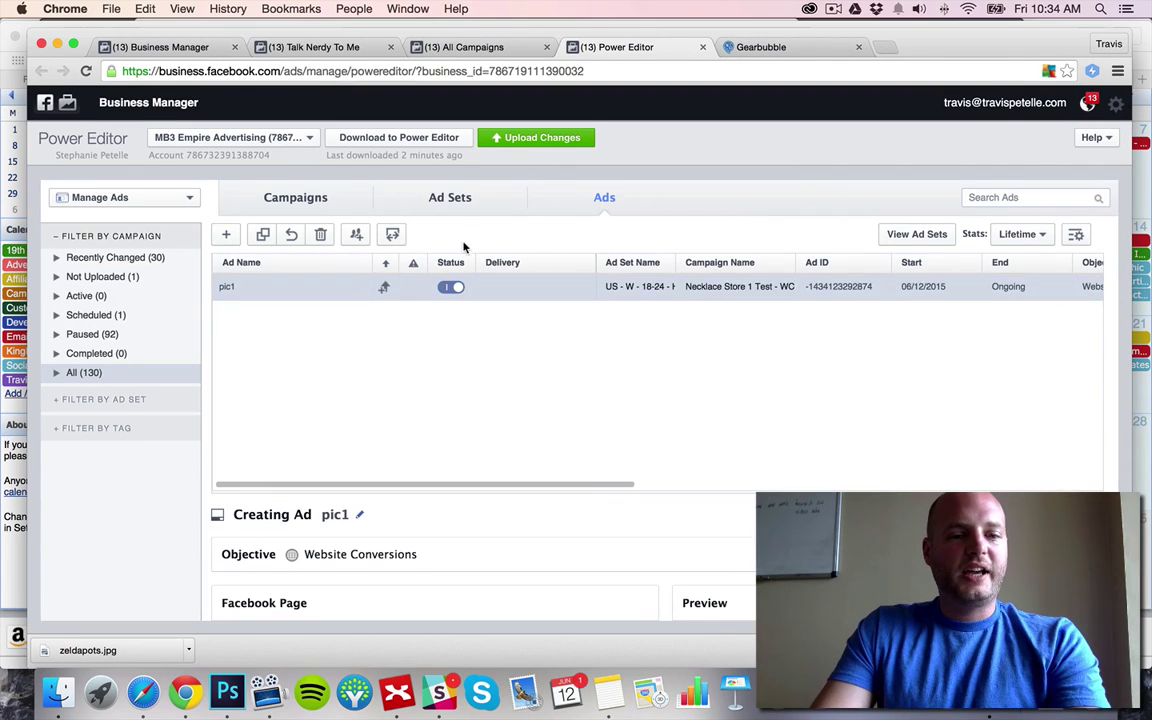
- Enlarge the ad editing area and choose "Talk Nerdy To Me" as the Facebook Page for pic1
{"action": "scroll", "coordinate": [569, 540], "scroll_direction": "down", "scroll_amount": 3}
{"action": "scroll", "coordinate": [700, 530], "scroll_direction": "up", "scroll_amount": 1}
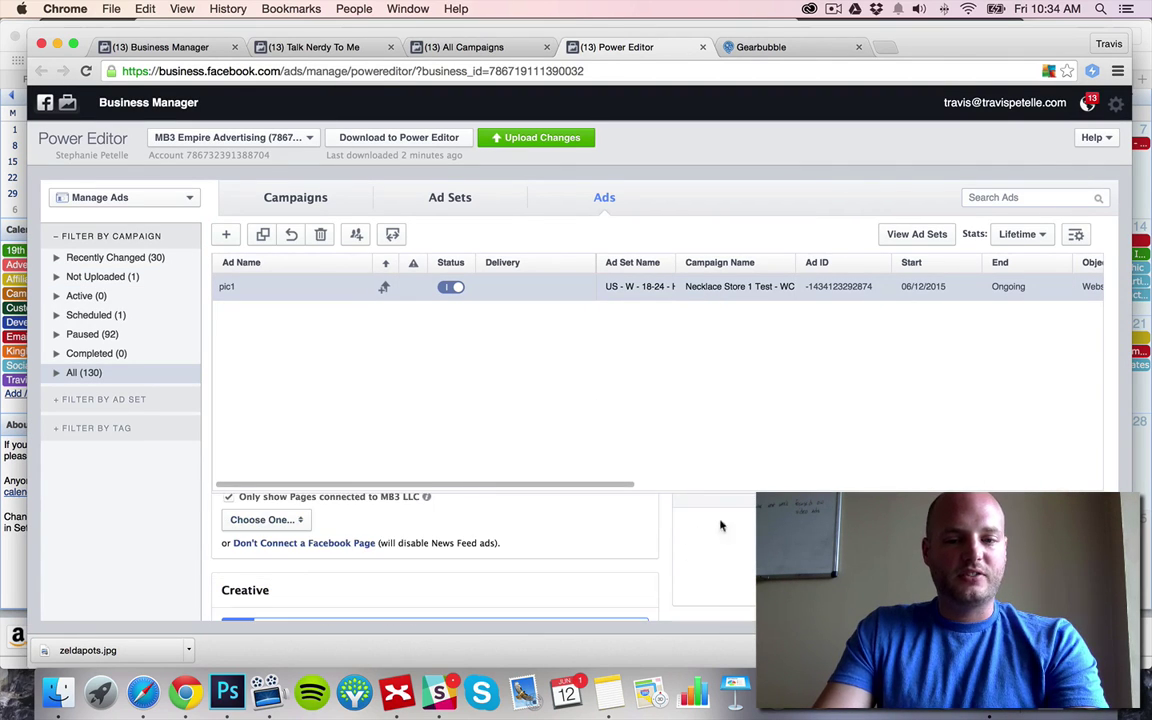
{"action": "left_click_drag", "start_coordinate": [640, 491], "coordinate": [635, 384]}
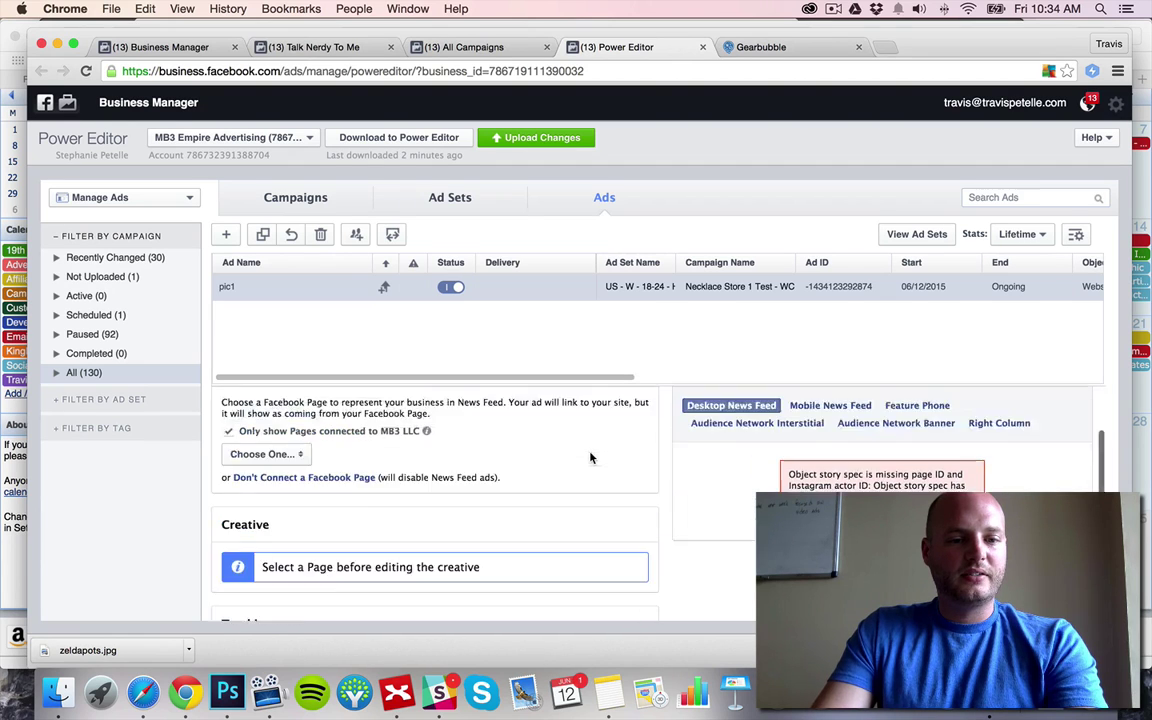
{"action": "left_click", "coordinate": [258, 504]}
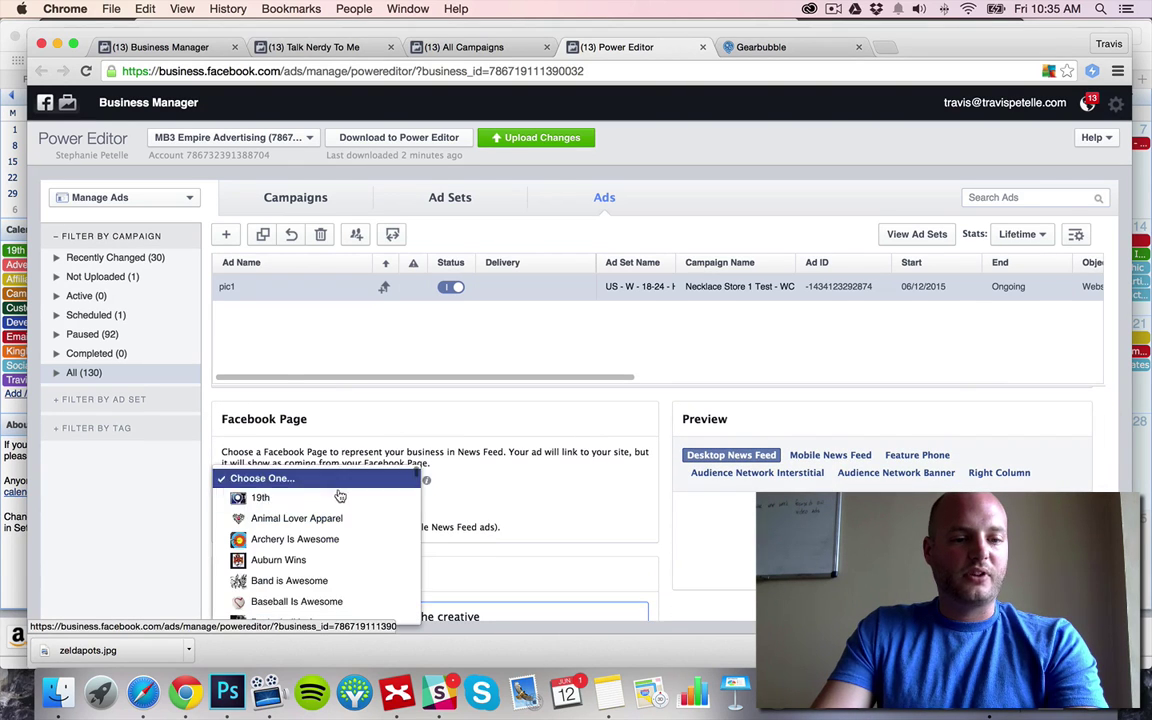
{"action": "scroll", "coordinate": [340, 533], "scroll_direction": "down", "scroll_amount": 10}
{"action": "scroll", "coordinate": [340, 533], "scroll_direction": "down", "scroll_amount": 20}
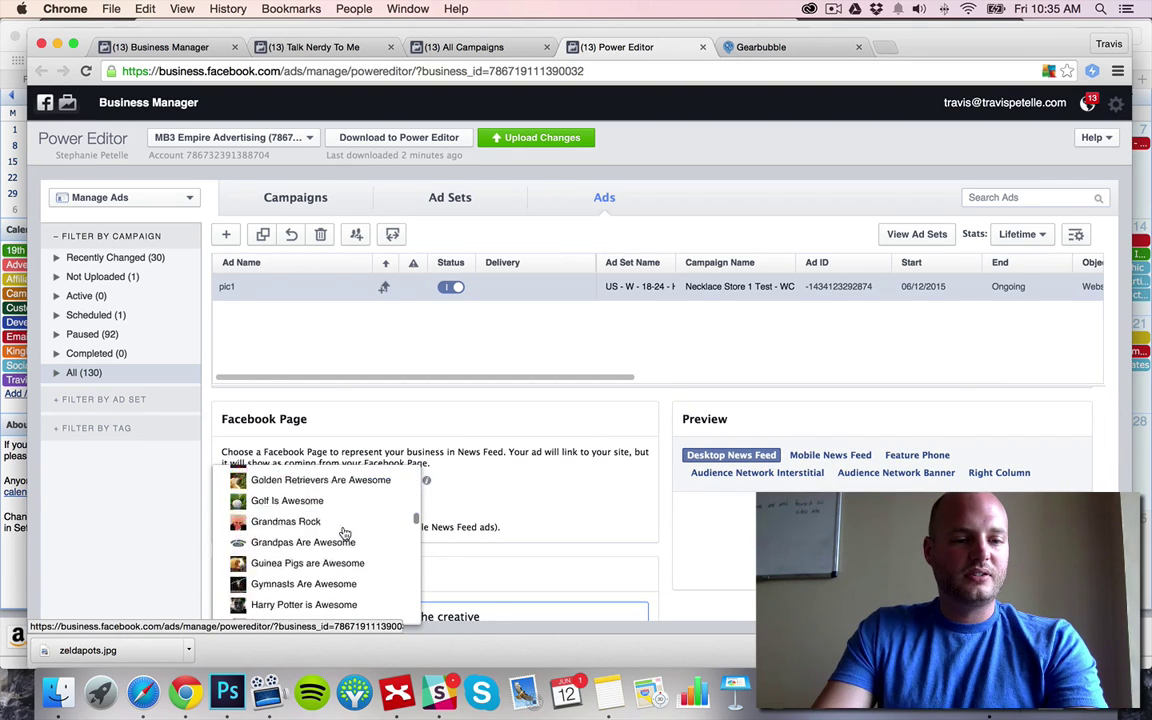
{"action": "scroll", "coordinate": [344, 533], "scroll_direction": "down", "scroll_amount": 20}
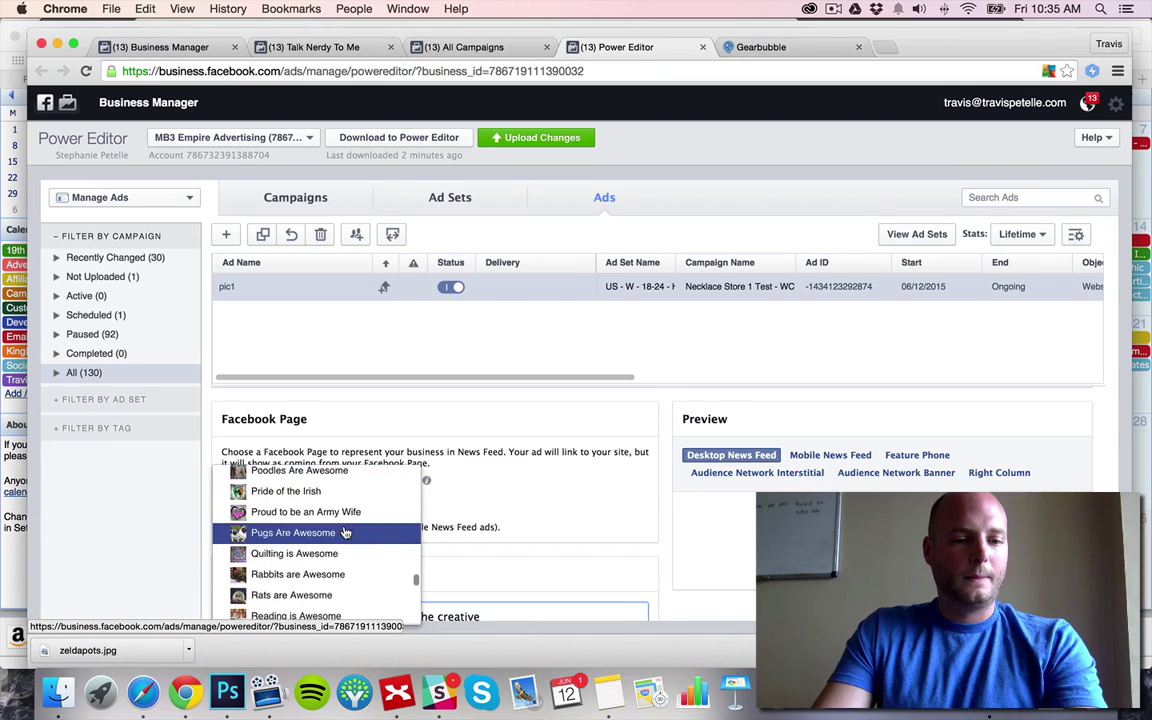
{"action": "scroll", "coordinate": [344, 533], "scroll_direction": "down", "scroll_amount": 5}
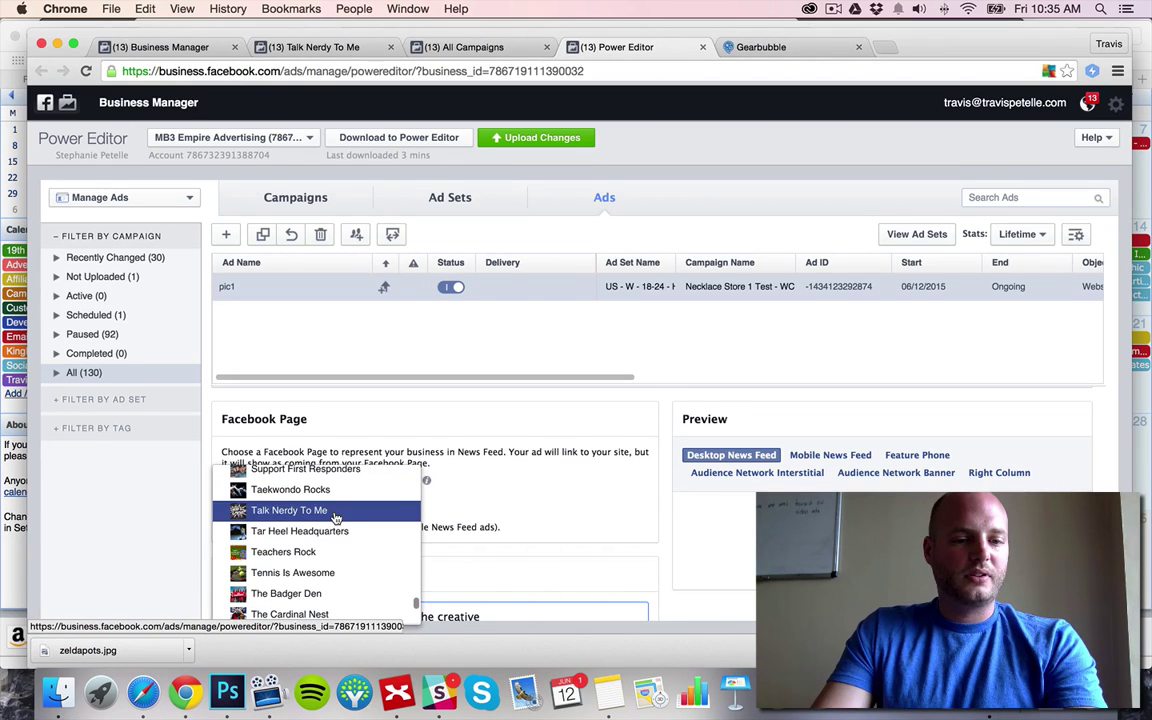
{"action": "left_click", "coordinate": [336, 517]}
{"action": "scroll", "coordinate": [530, 508], "scroll_direction": "down", "scroll_amount": 4}
{"action": "scroll", "coordinate": [530, 508], "scroll_direction": "up", "scroll_amount": 3}
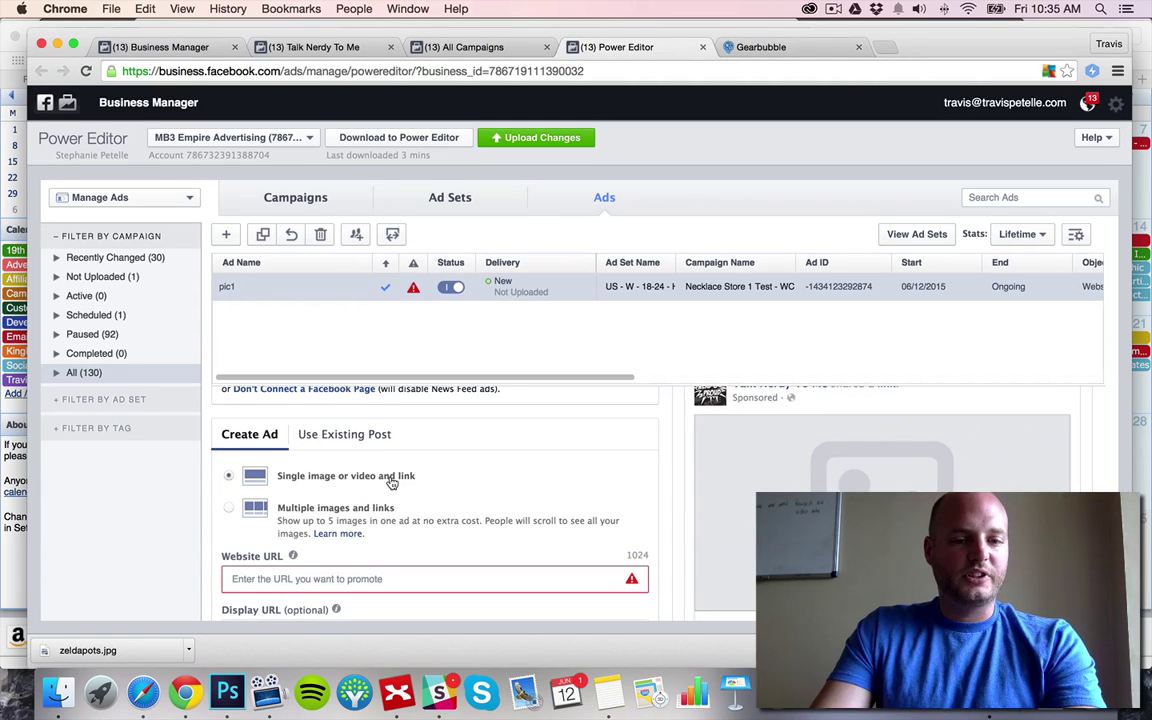
{"action": "scroll", "coordinate": [489, 468], "scroll_direction": "down", "scroll_amount": 2}
{"action": "left_click", "coordinate": [386, 486]}
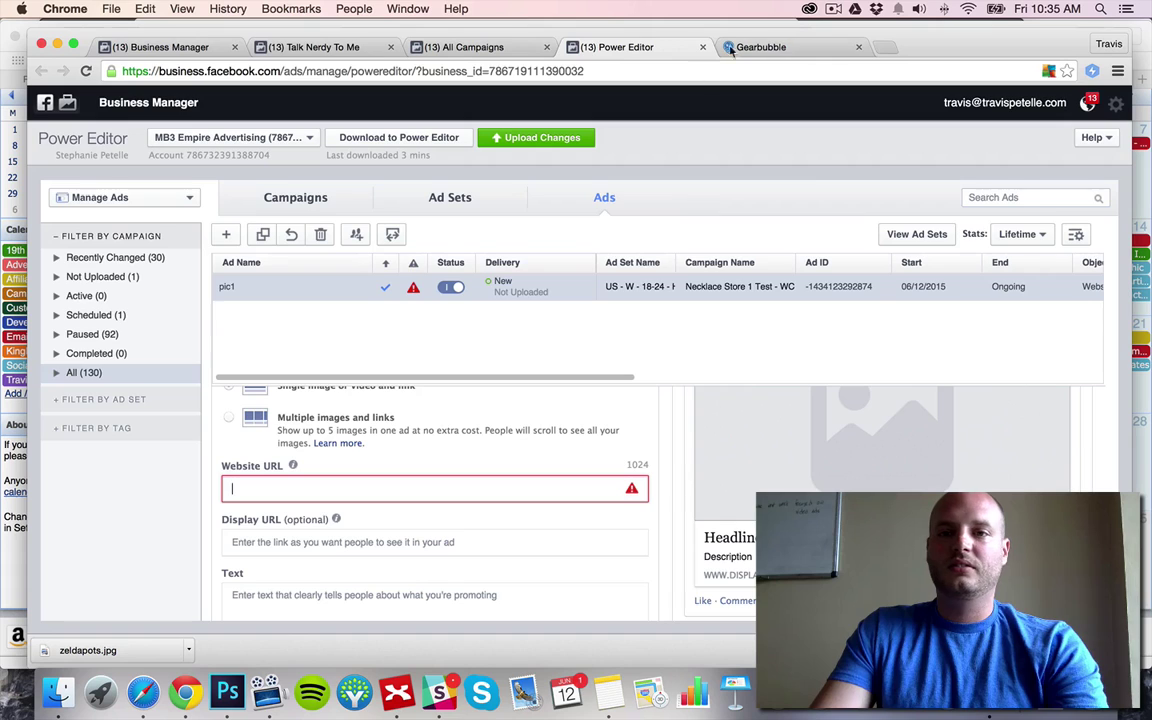
{"action": "left_click", "coordinate": [795, 47]}
{"action": "left_click", "coordinate": [483, 72]}
{"action": "key", "text": "super+c"}
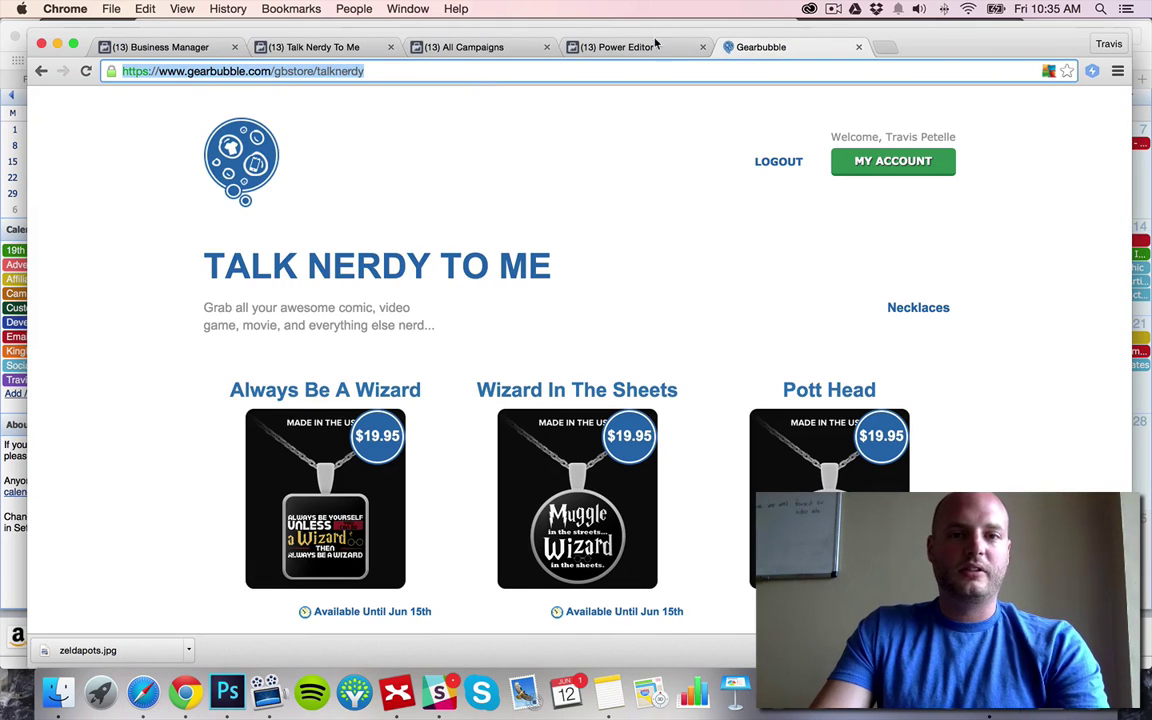
{"action": "left_click", "coordinate": [645, 47]}
{"action": "key", "text": "super+v"}
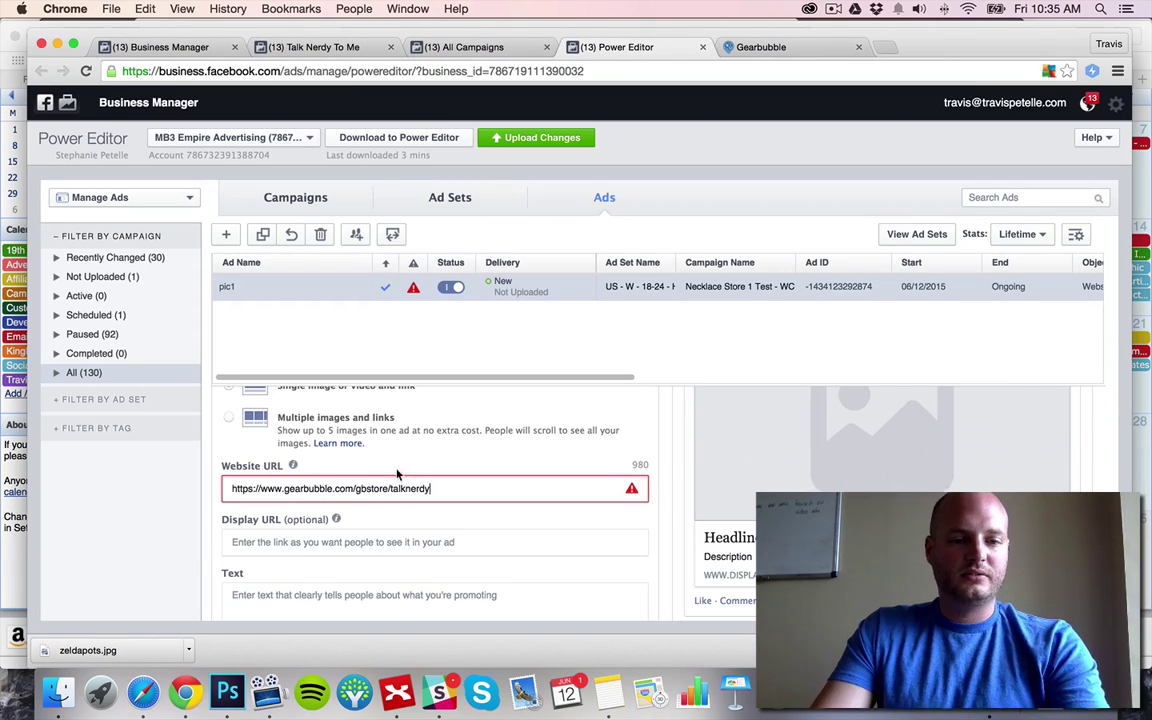
- Leave the ad's Website URL so it is applied, and begin editing the ad's Text
{"action": "left_click", "coordinate": [310, 541]}
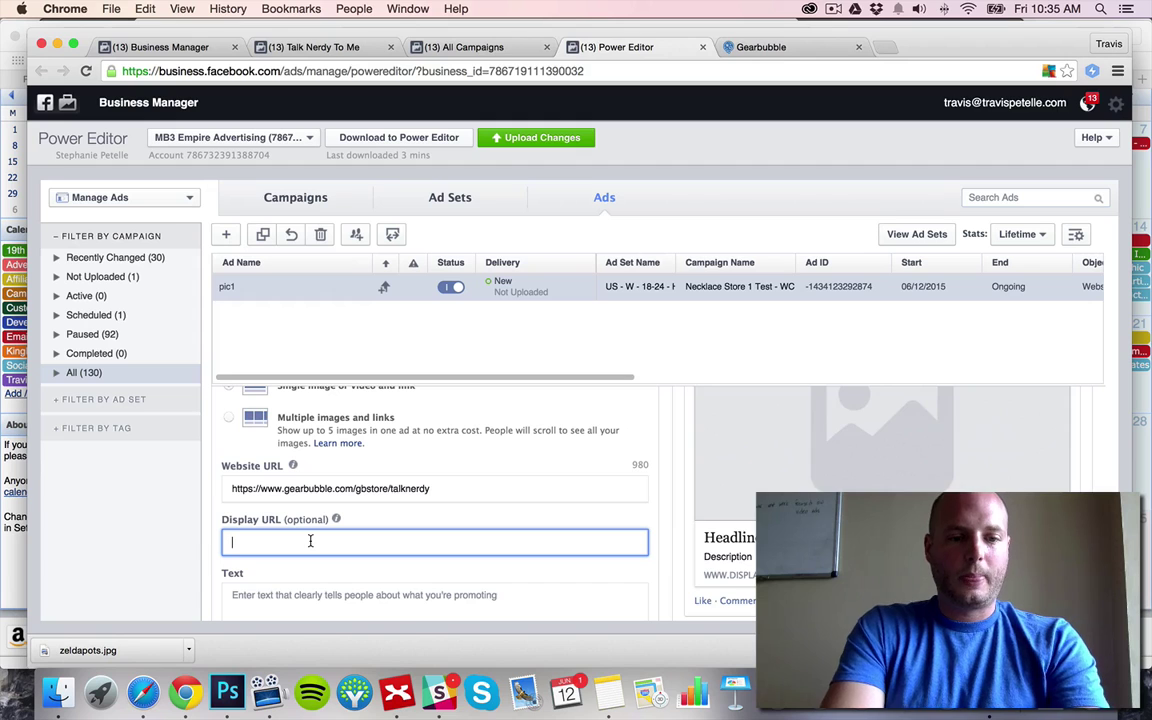
{"action": "scroll", "coordinate": [310, 541], "scroll_direction": "down", "scroll_amount": 1}
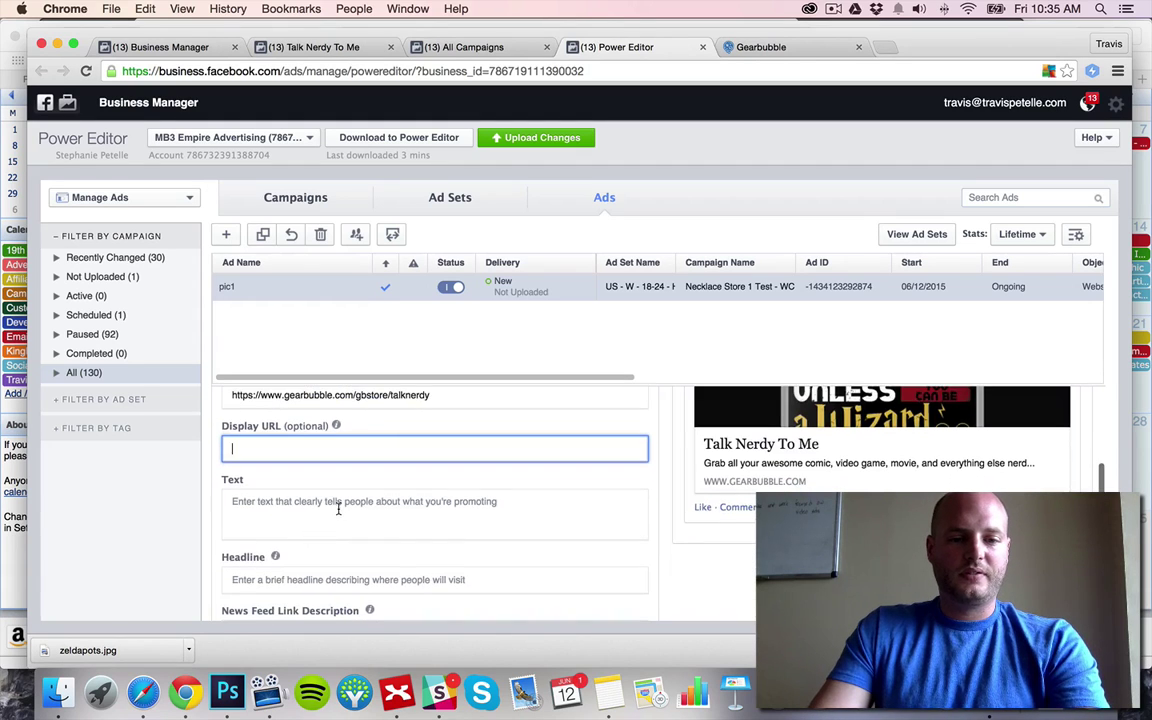
{"action": "left_click", "coordinate": [260, 497]}
{"action": "scroll", "coordinate": [240, 485], "scroll_direction": "up", "scroll_amount": 2}
{"action": "scroll", "coordinate": [225, 482], "scroll_direction": "down", "scroll_amount": 2}
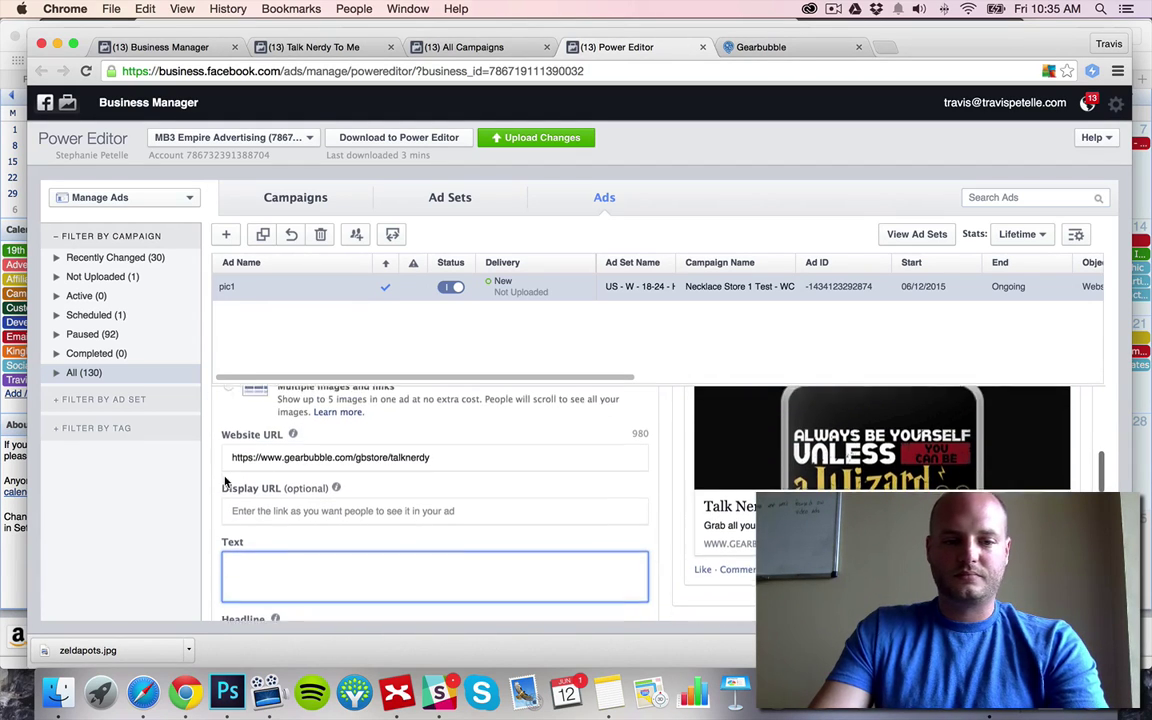
{"action": "type", "text": "Check out "}
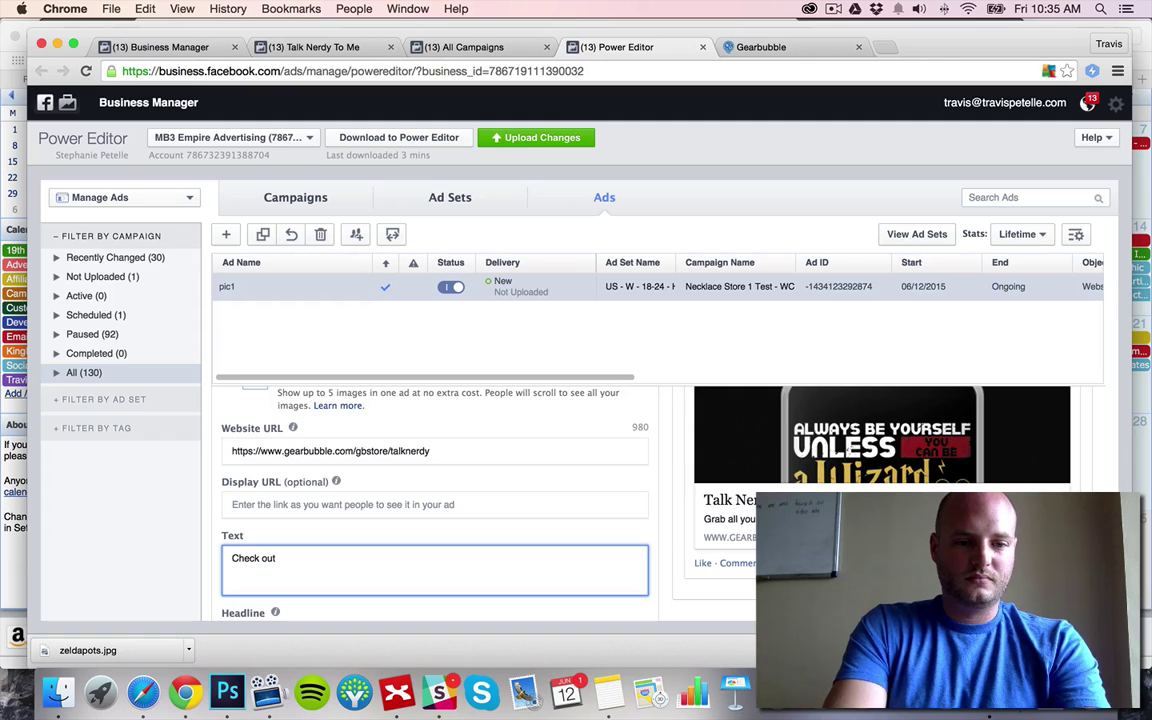
{"action": "type", "text": "these awe"}
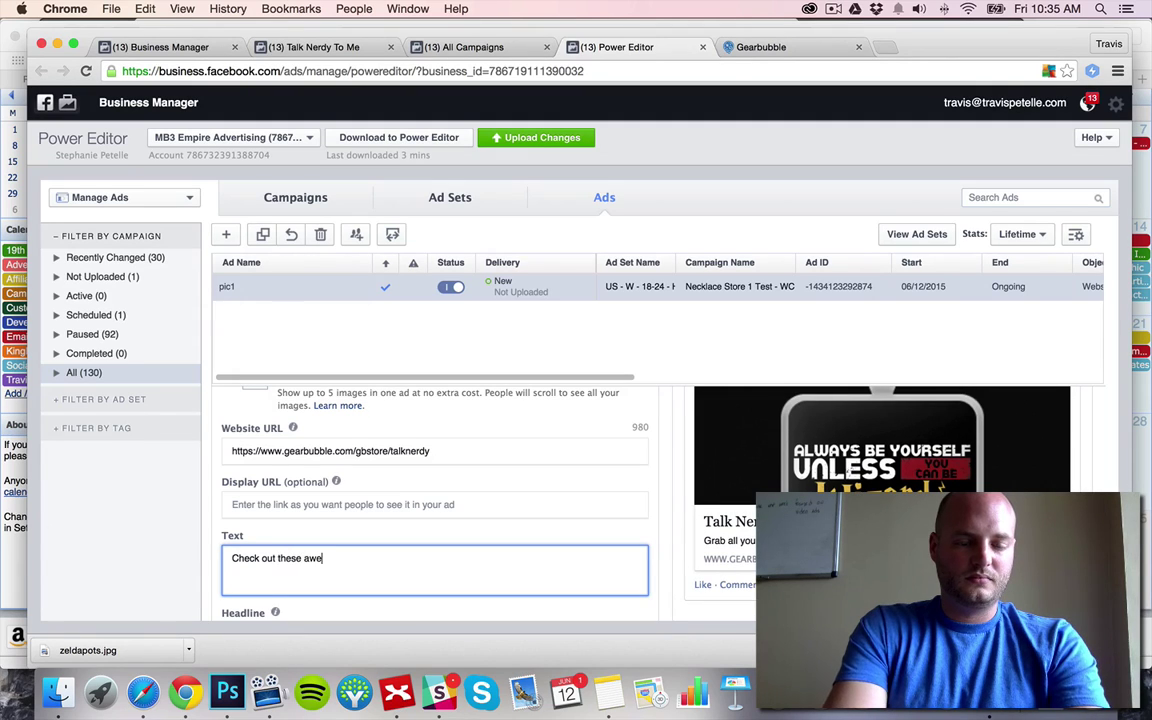
{"action": "key", "text": "BackSpace"}
{"action": "key", "text": "super+a"}
{"action": "type", "text": "Buy"}
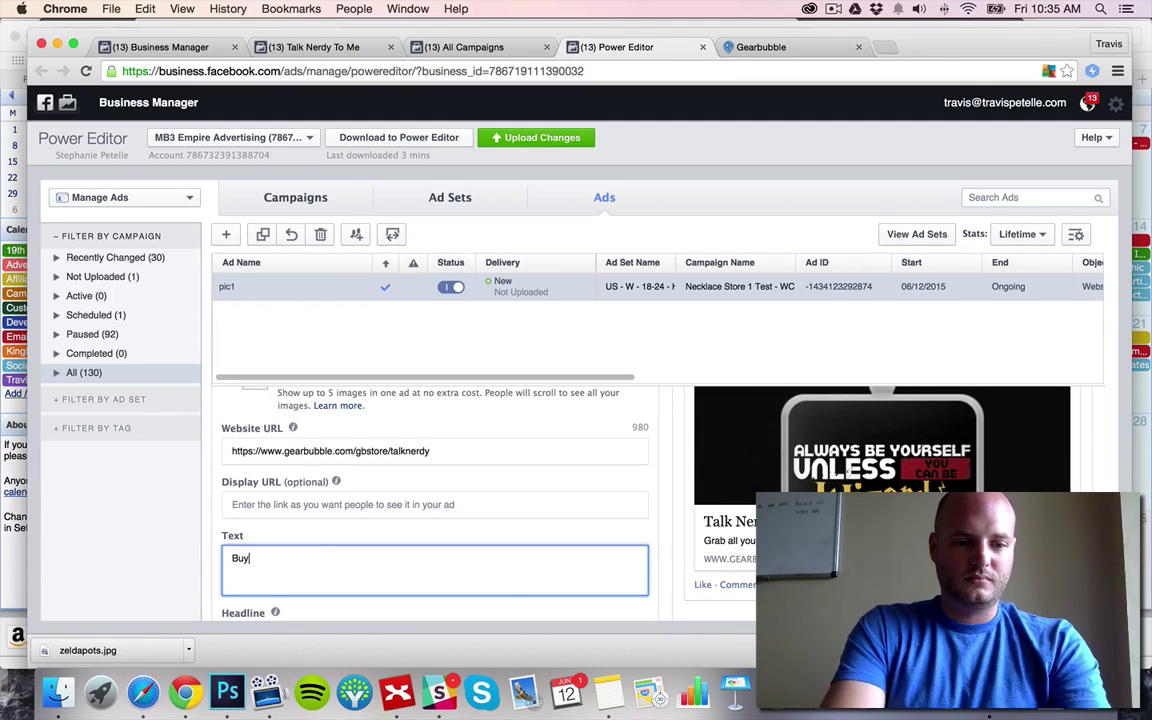
{"action": "type", "text": " yours here ==>"}
{"action": "key", "text": "BackSpace"}
{"action": "key", "text": "BackSpace"}
{"action": "key", "text": "BackSpace"}
{"action": "key", "text": "BackSpace"}
{"action": "key", "text": "BackSpace"}
{"action": "key", "text": "BackSpace"}
{"action": "key", "text": "BackSpace"}
{"action": "key", "text": "BackSpace"}
{"action": "key", "text": "BackSpace"}
{"action": "key", "text": "BackSpace"}
{"action": "key", "text": "BackSpace"}
{"action": "key", "text": "BackSpace"}
{"action": "key", "text": "BackSpace"}
{"action": "key", "text": "BackSpace"}
{"action": "key", "text": "BackSpace"}
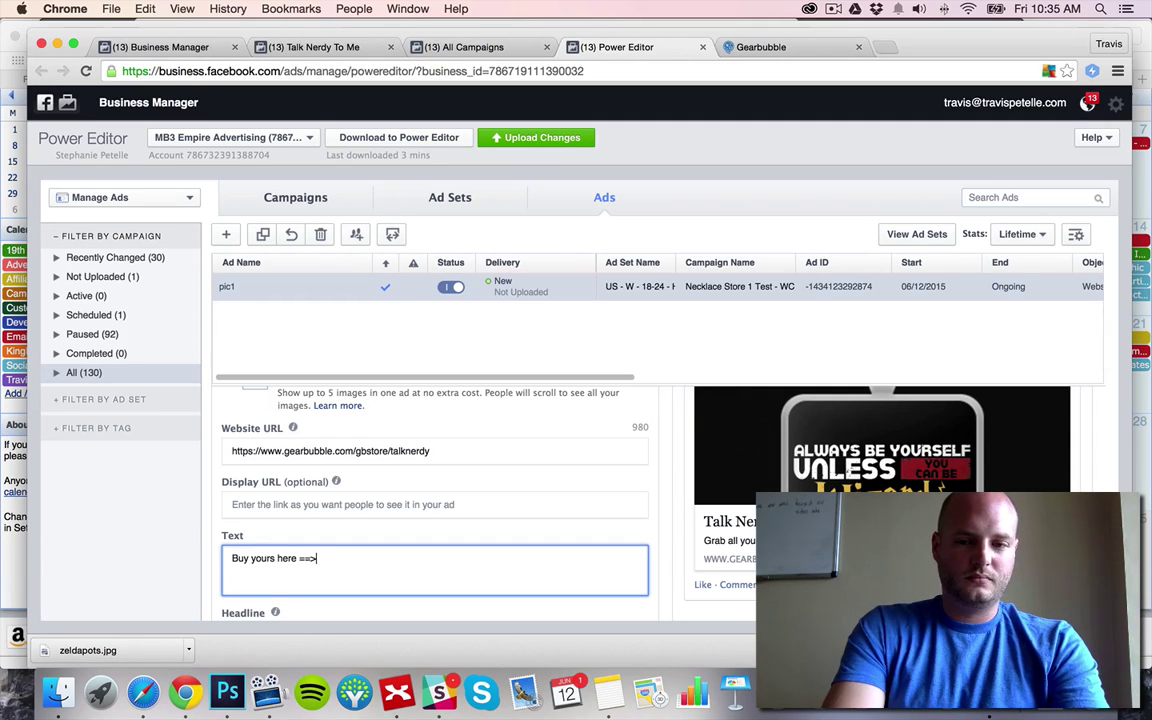
{"action": "key", "text": "BackSpace"}
{"action": "key", "text": "BackSpace"}
{"action": "key", "text": "BackSpace"}
{"action": "key", "text": "BackSpace"}
{"action": "type", "text": "Check "}
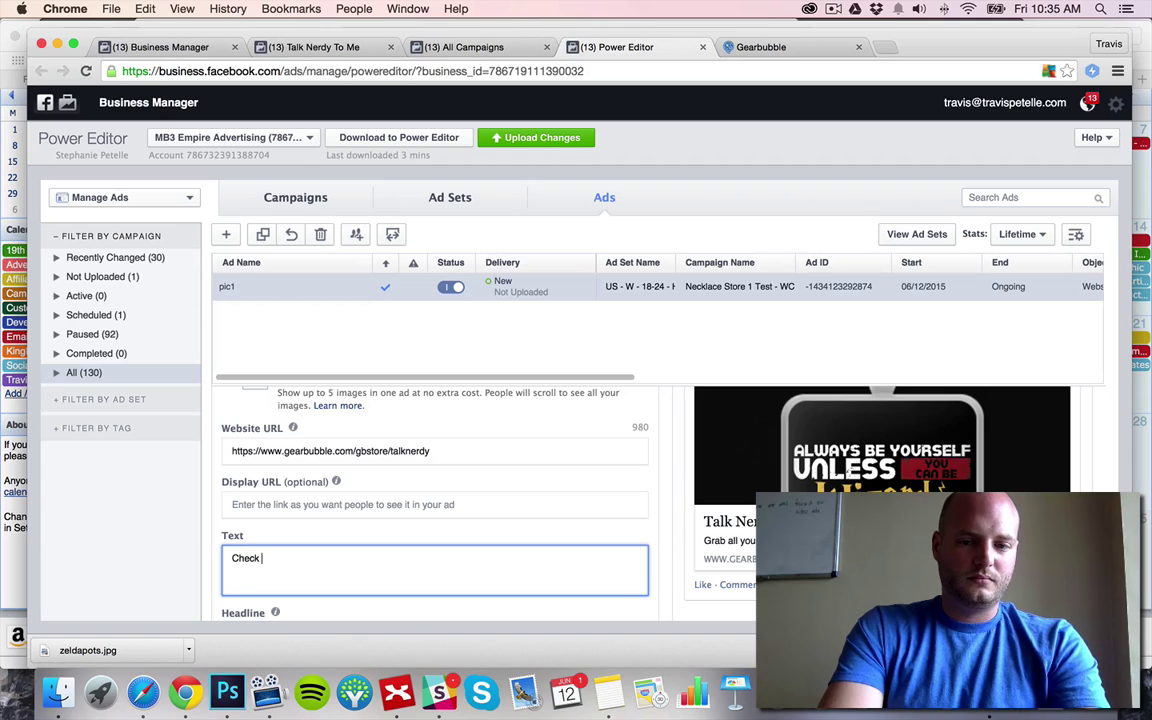
{"action": "type", "text": "them out here ==>"}
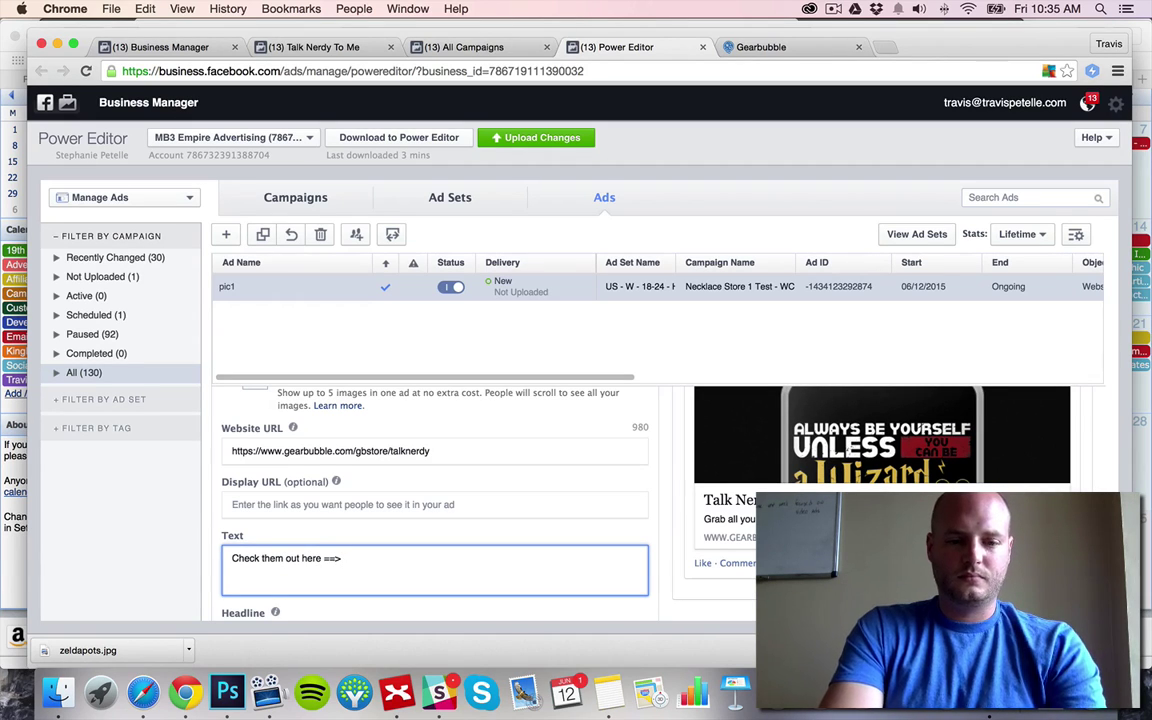
{"action": "key", "text": "super+v"}
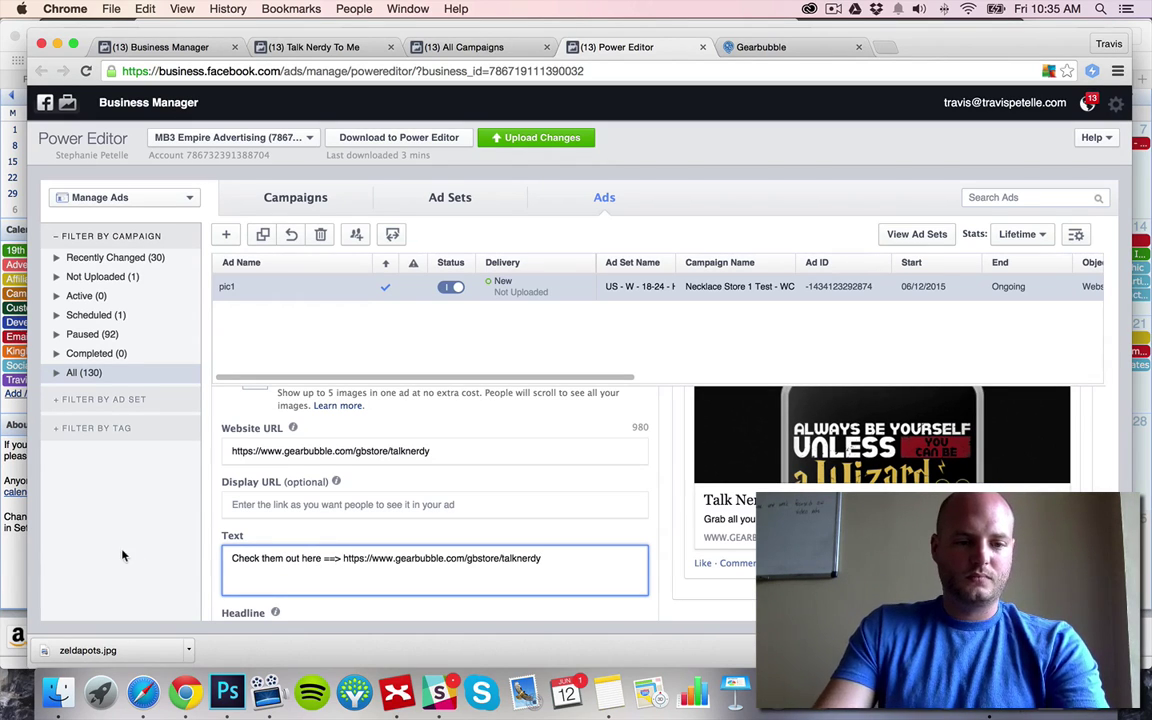
- Insert three heart emoticons (<3 <3 <3) in front of "Check them out here" in the ad text
{"action": "left_click", "coordinate": [233, 558]}
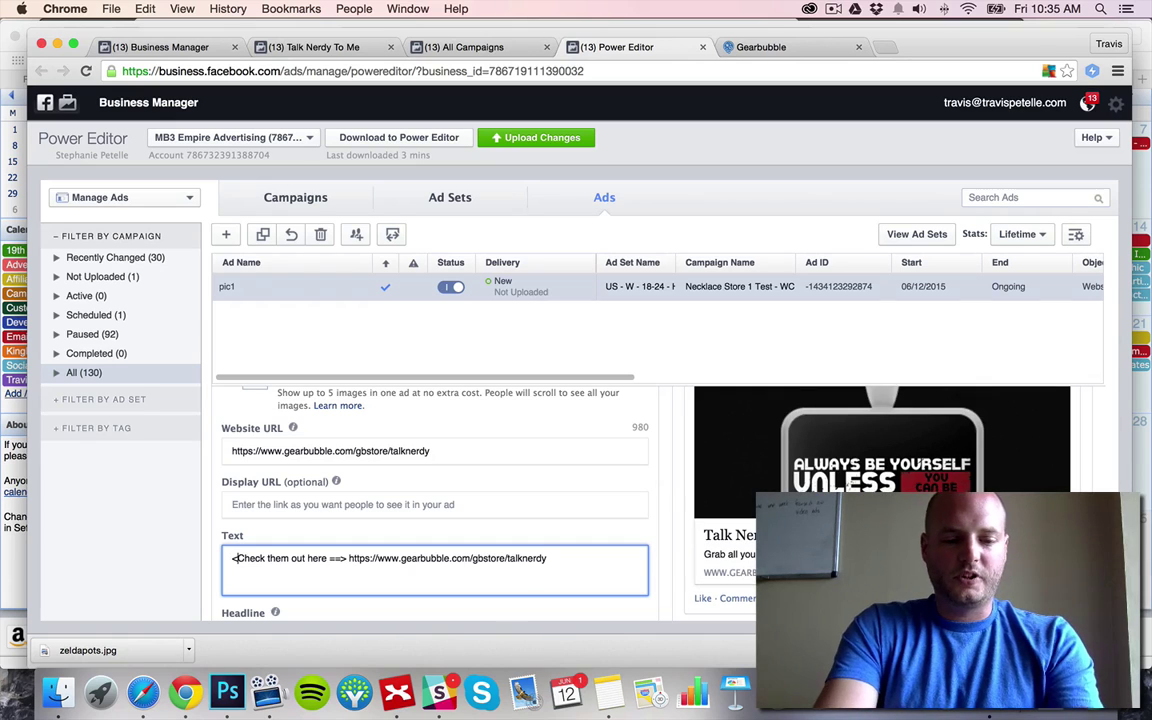
{"action": "type", "text": "<3"}
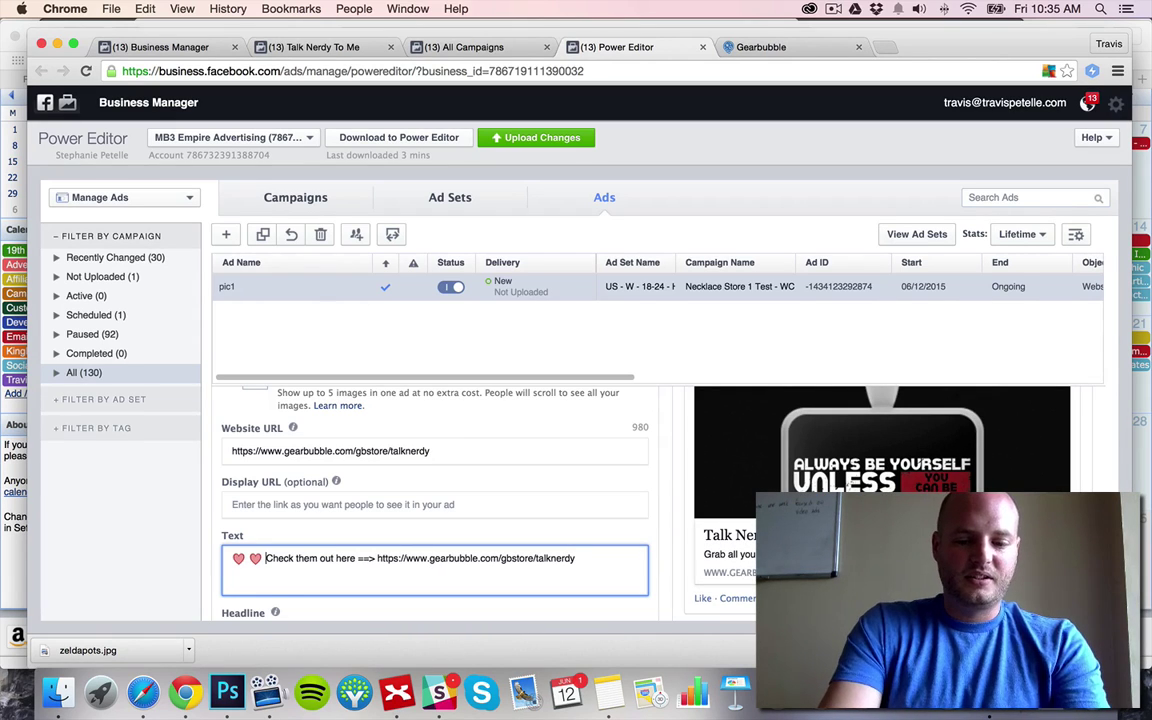
{"action": "type", "text": "<3<3"}
{"action": "scroll", "coordinate": [674, 476], "scroll_direction": "up", "scroll_amount": 3}
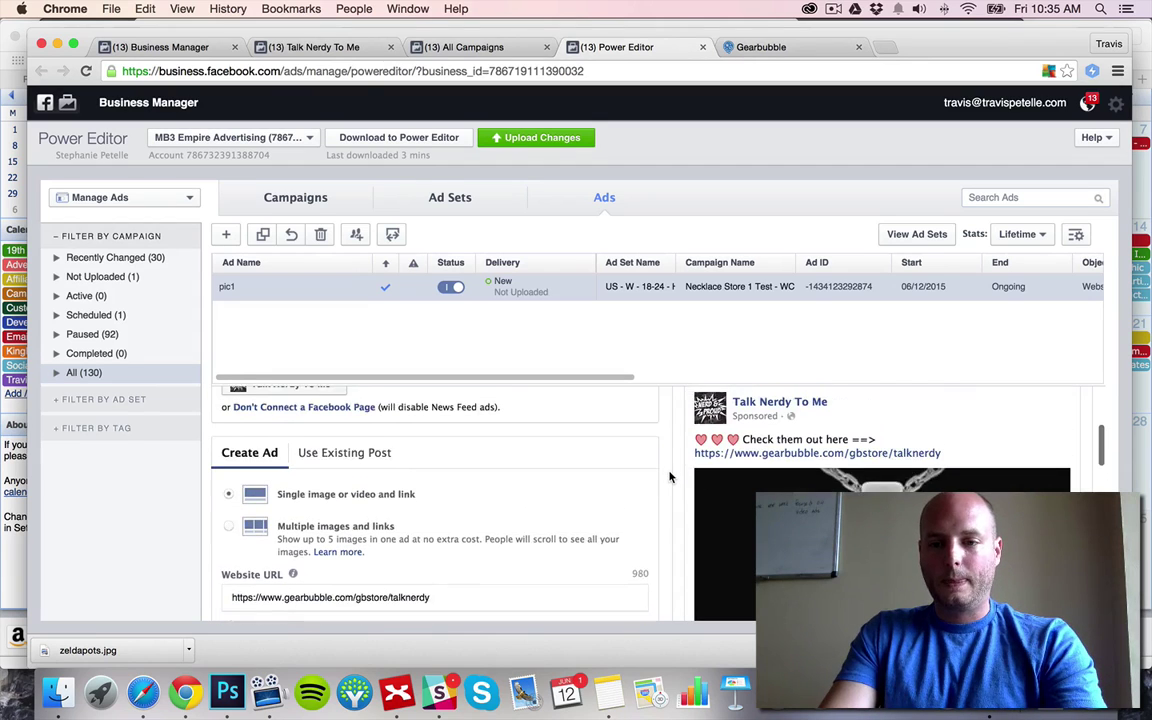
- Set the ad's headline to "Buy These Awesome Necklaces Now!"
{"action": "scroll", "coordinate": [670, 478], "scroll_direction": "down", "scroll_amount": 5}
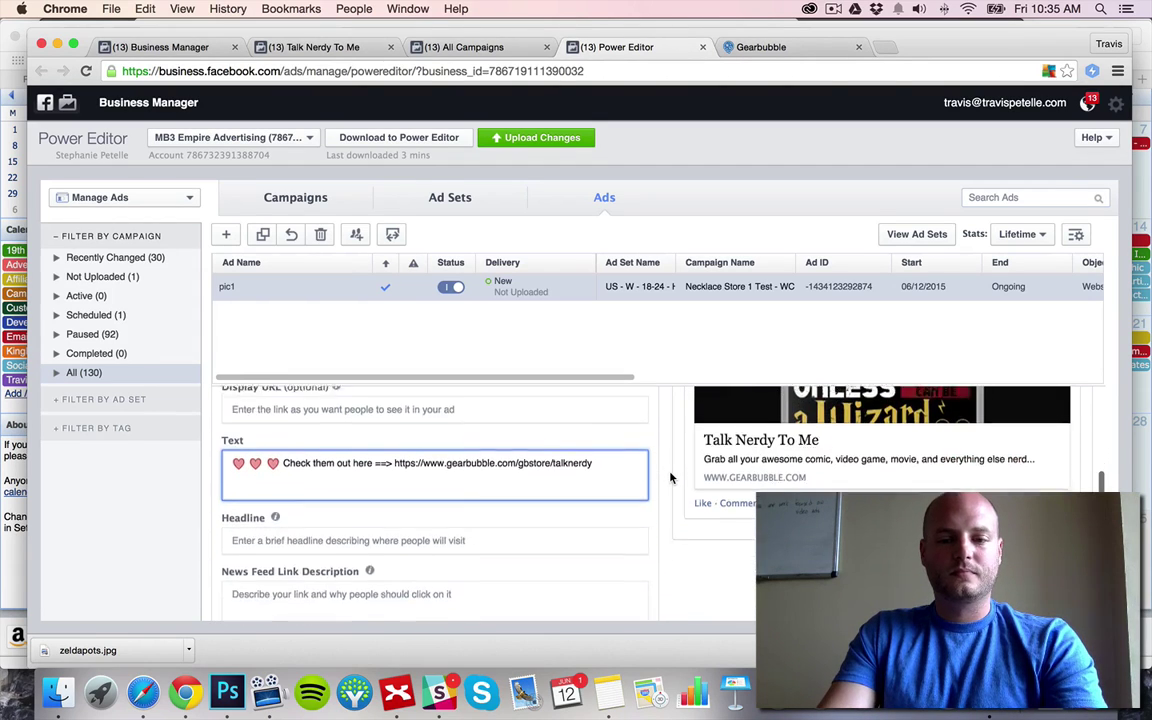
{"action": "left_click", "coordinate": [270, 456]}
{"action": "scroll", "coordinate": [674, 483], "scroll_direction": "up", "scroll_amount": 2}
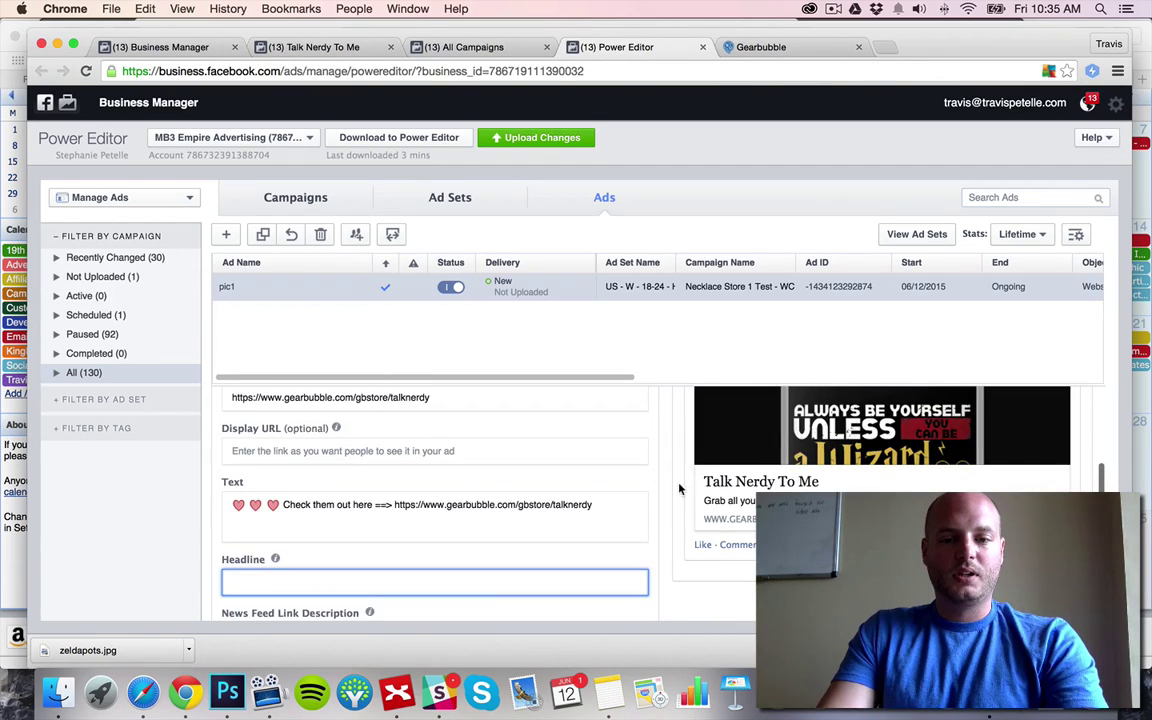
{"action": "scroll", "coordinate": [660, 490], "scroll_direction": "down", "scroll_amount": 2}
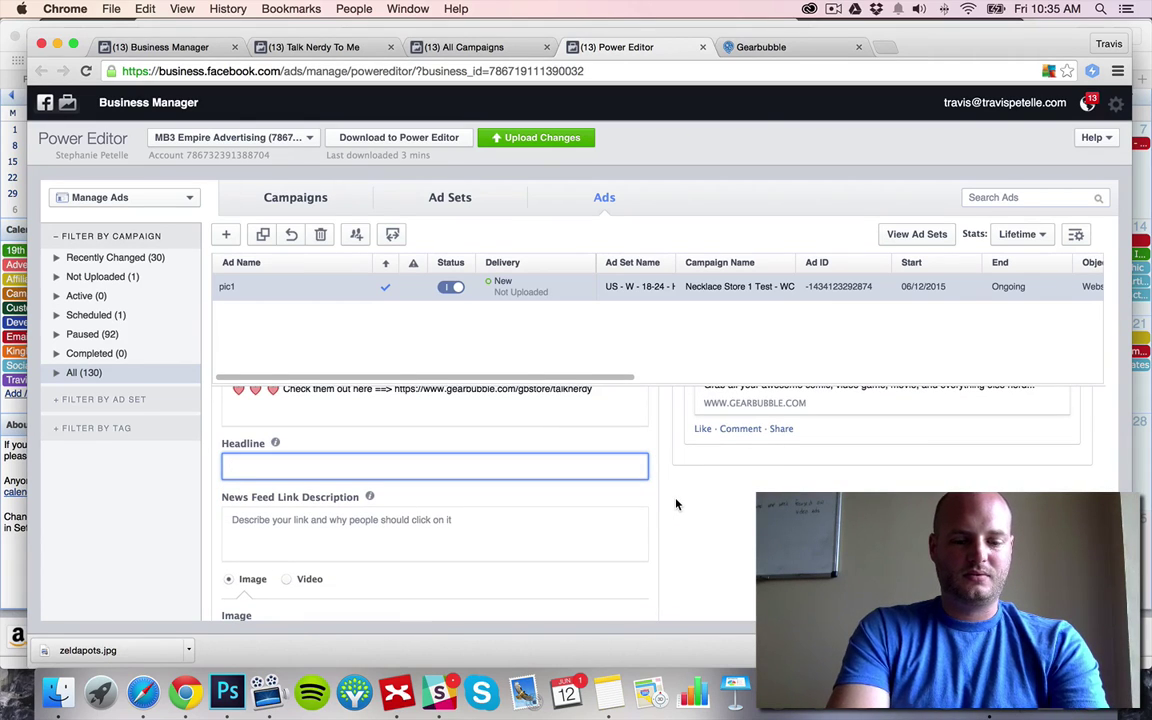
{"action": "type", "text": "Buy T"}
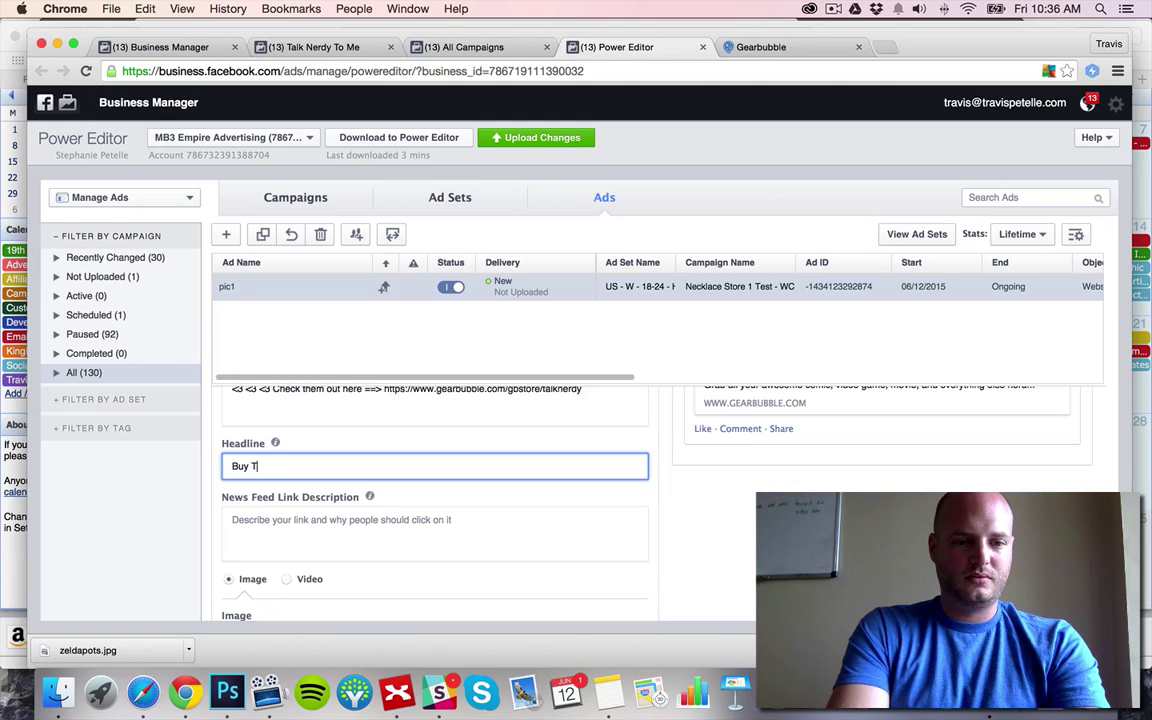
{"action": "type", "text": "hese Awesome Necklaces Now!"}
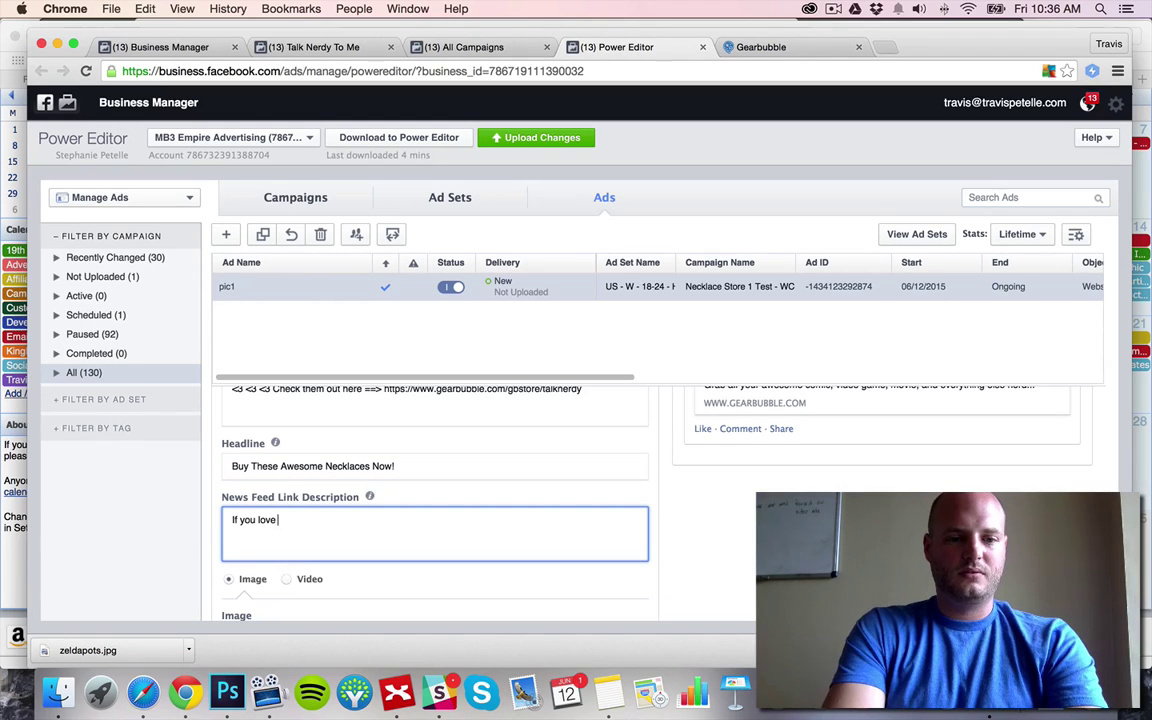
- Replace the News Feed link description with "Don't miss out on these great necklaces! Not found in stores."
{"action": "key", "text": "BackSpace"}
{"action": "key", "text": "BackSpace"}
{"action": "key", "text": "BackSpace"}
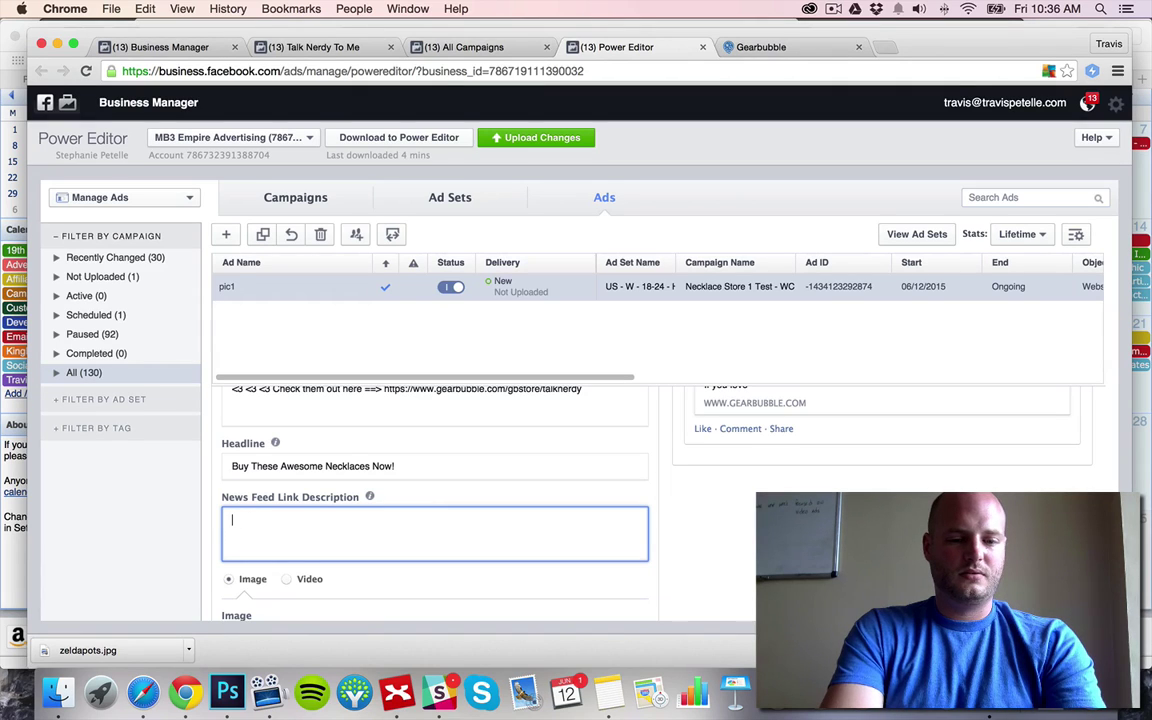
{"action": "type", "text": "'t miss out on these great necklaces!  Not found in stores."}
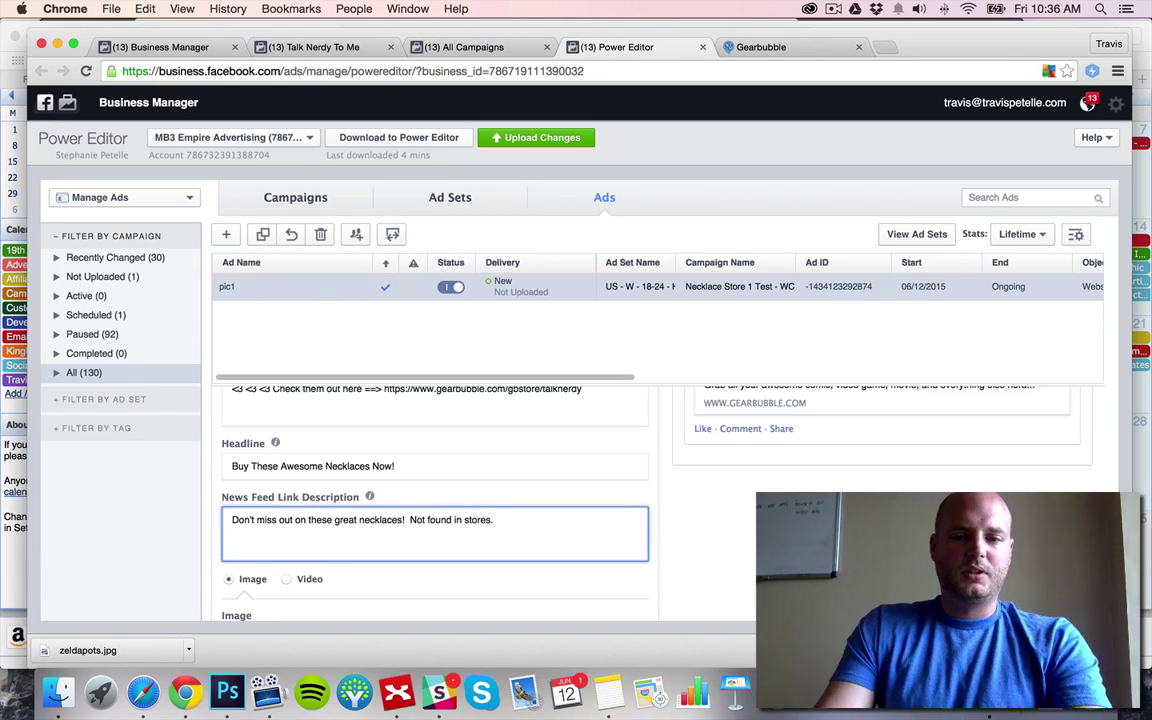
- Switch the ad's media from image to video, using FacebookVideoAds.mp4 uploaded from the Desktop
{"action": "scroll", "coordinate": [663, 477], "scroll_direction": "up", "scroll_amount": 10}
{"action": "scroll", "coordinate": [663, 477], "scroll_direction": "down", "scroll_amount": 2}
{"action": "scroll", "coordinate": [663, 477], "scroll_direction": "down", "scroll_amount": 5}
{"action": "scroll", "coordinate": [670, 477], "scroll_direction": "down", "scroll_amount": 5}
{"action": "scroll", "coordinate": [400, 450], "scroll_direction": "up", "scroll_amount": 1}
{"action": "left_click", "coordinate": [287, 433]}
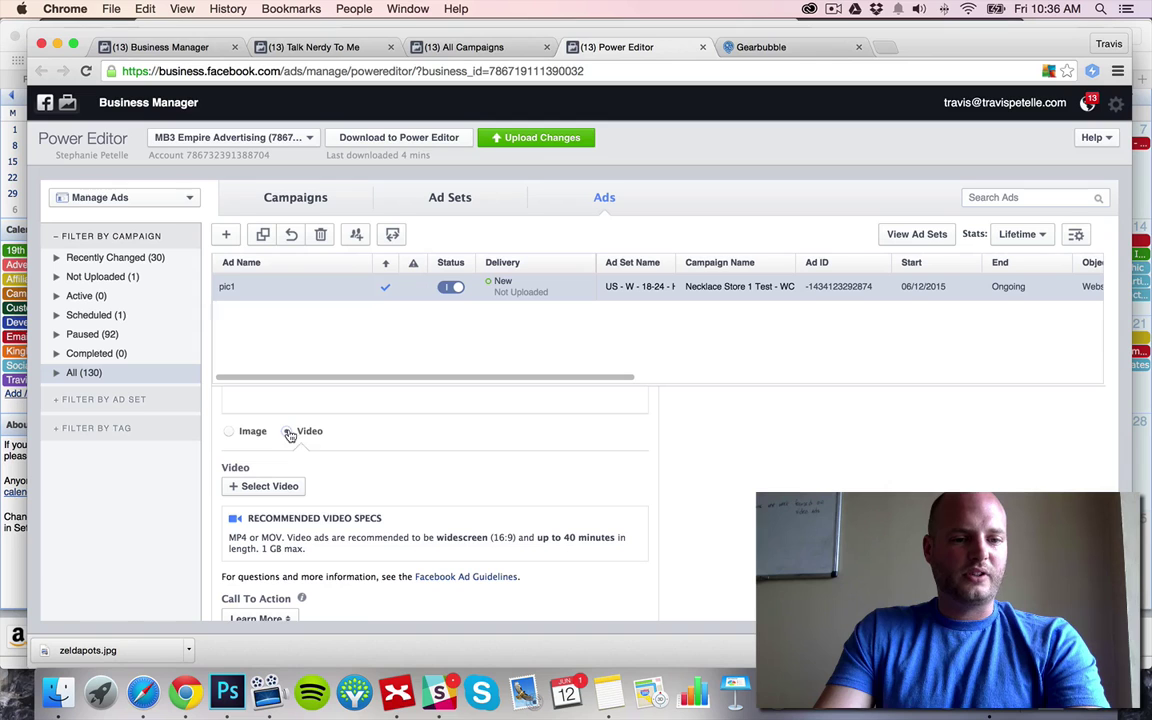
{"action": "left_click", "coordinate": [268, 487]}
{"action": "left_click", "coordinate": [406, 226]}
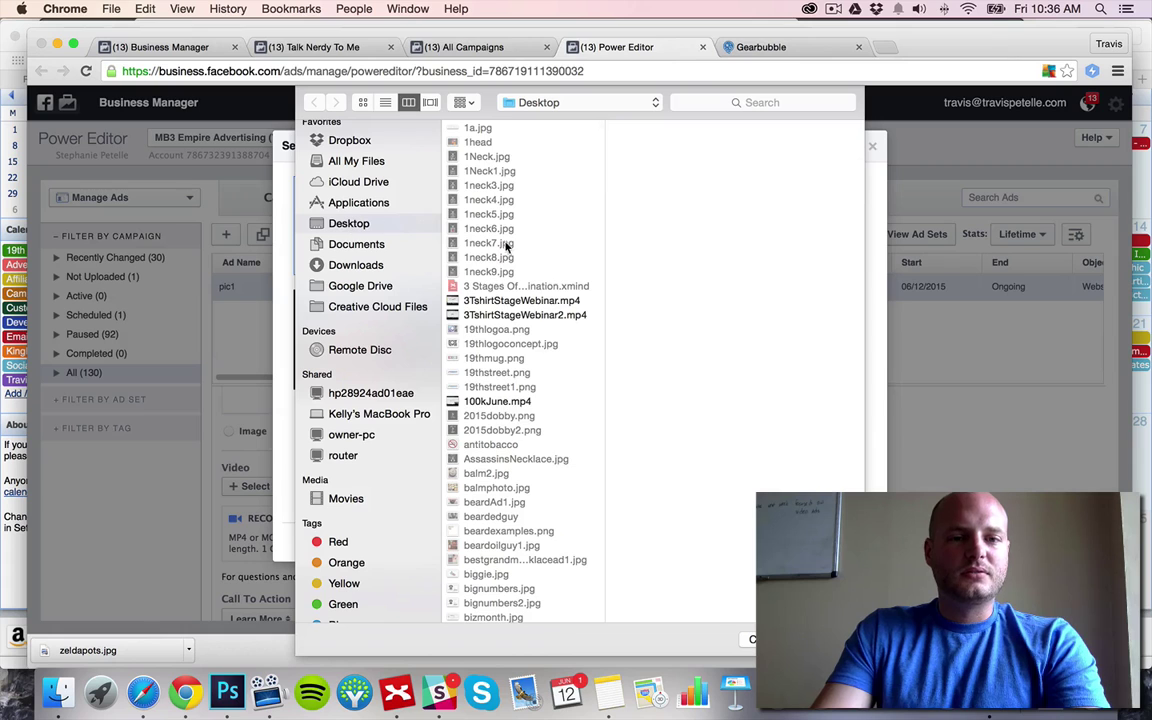
{"action": "scroll", "coordinate": [511, 255], "scroll_direction": "down", "scroll_amount": 10}
{"action": "scroll", "coordinate": [511, 255], "scroll_direction": "down", "scroll_amount": 12}
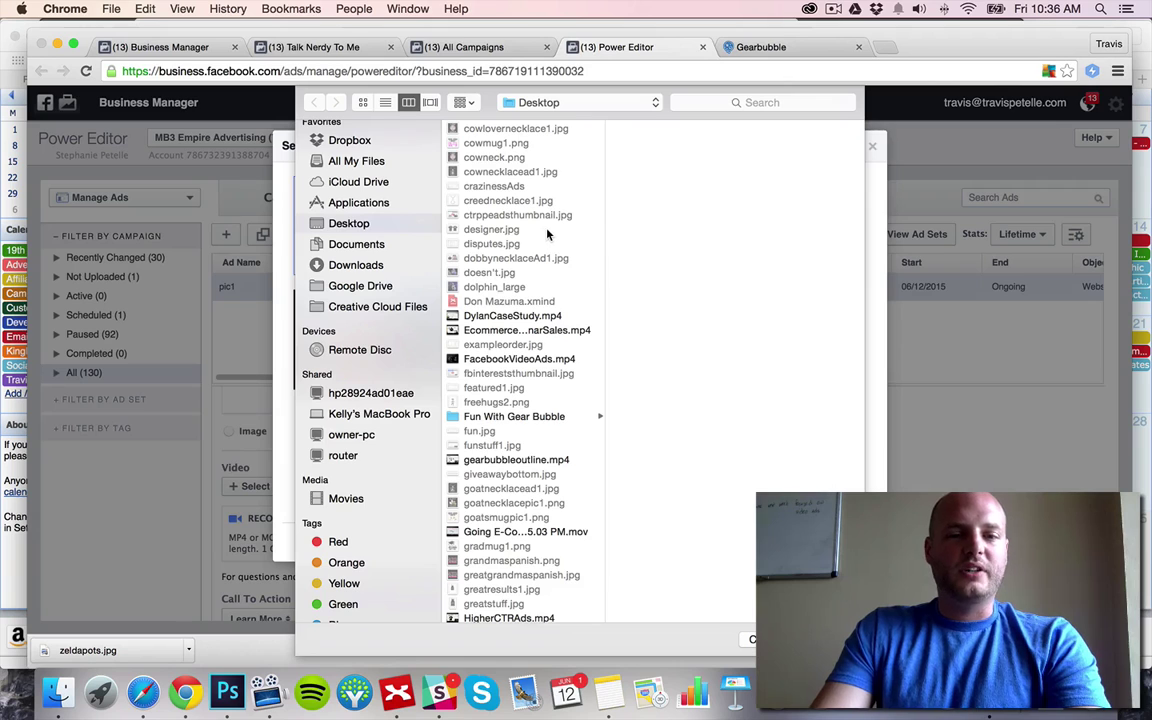
{"action": "double_click", "coordinate": [534, 362]}
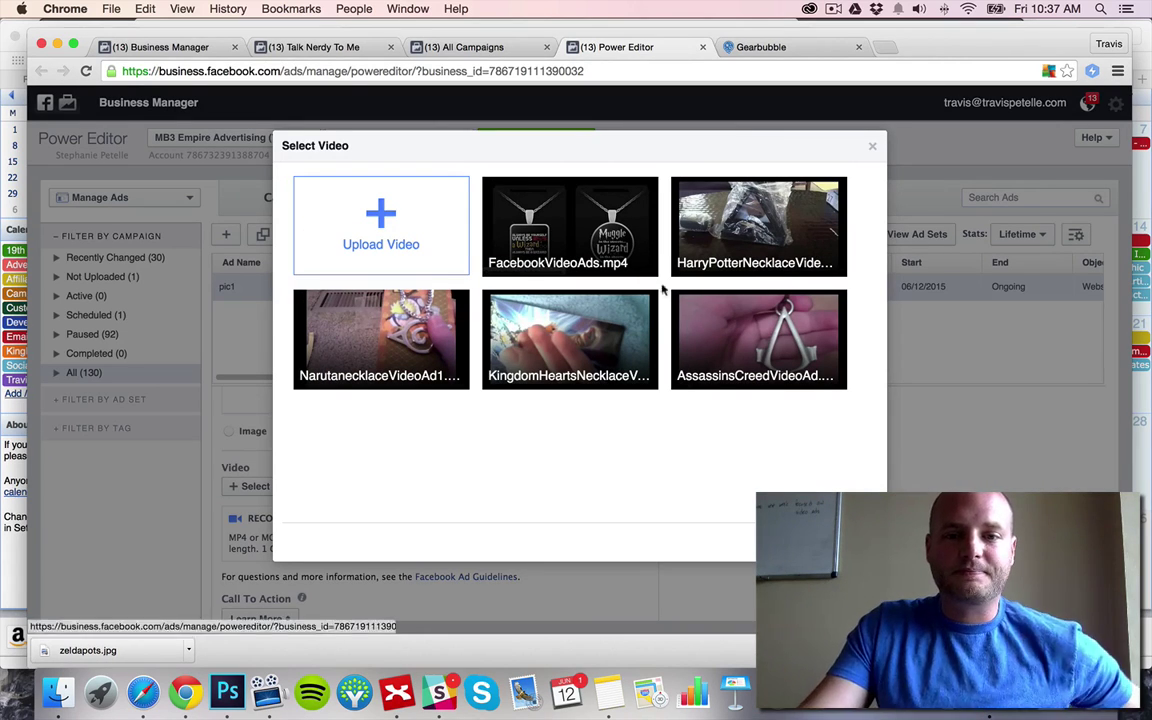
{"action": "left_click", "coordinate": [528, 208]}
{"action": "left_click", "coordinate": [835, 541]}
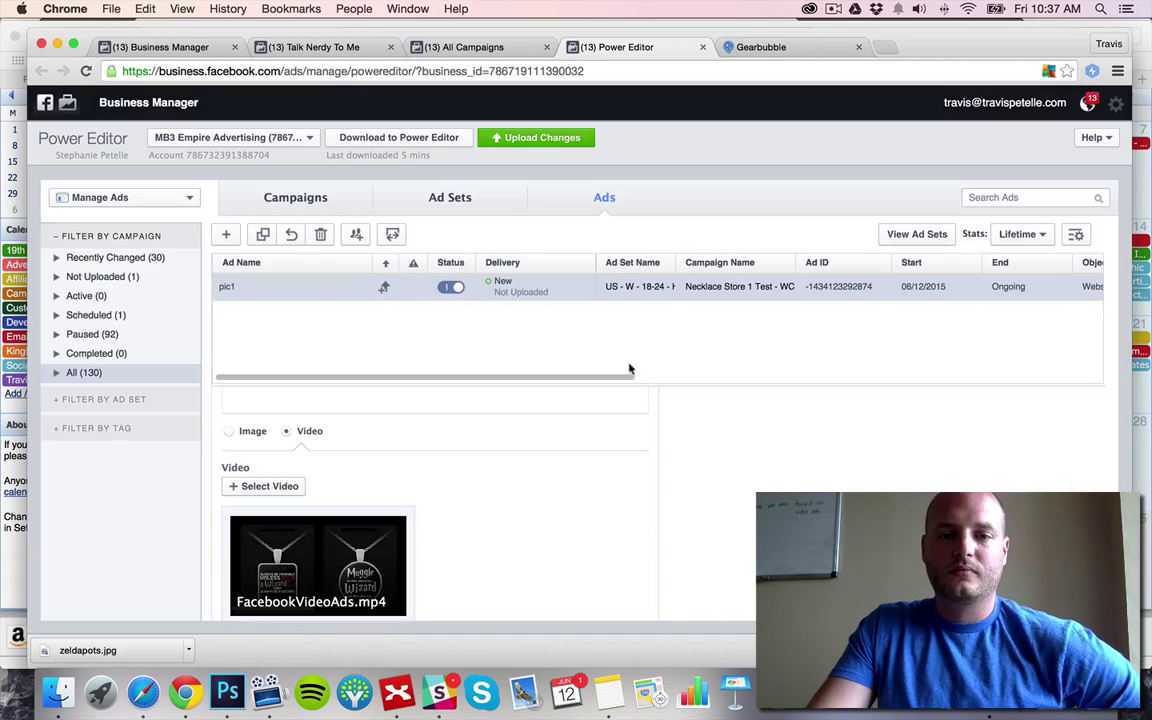
- Choose the video thumbnail showing the woman beside the necklace as the video preview image
{"action": "scroll", "coordinate": [453, 489], "scroll_direction": "down", "scroll_amount": 5}
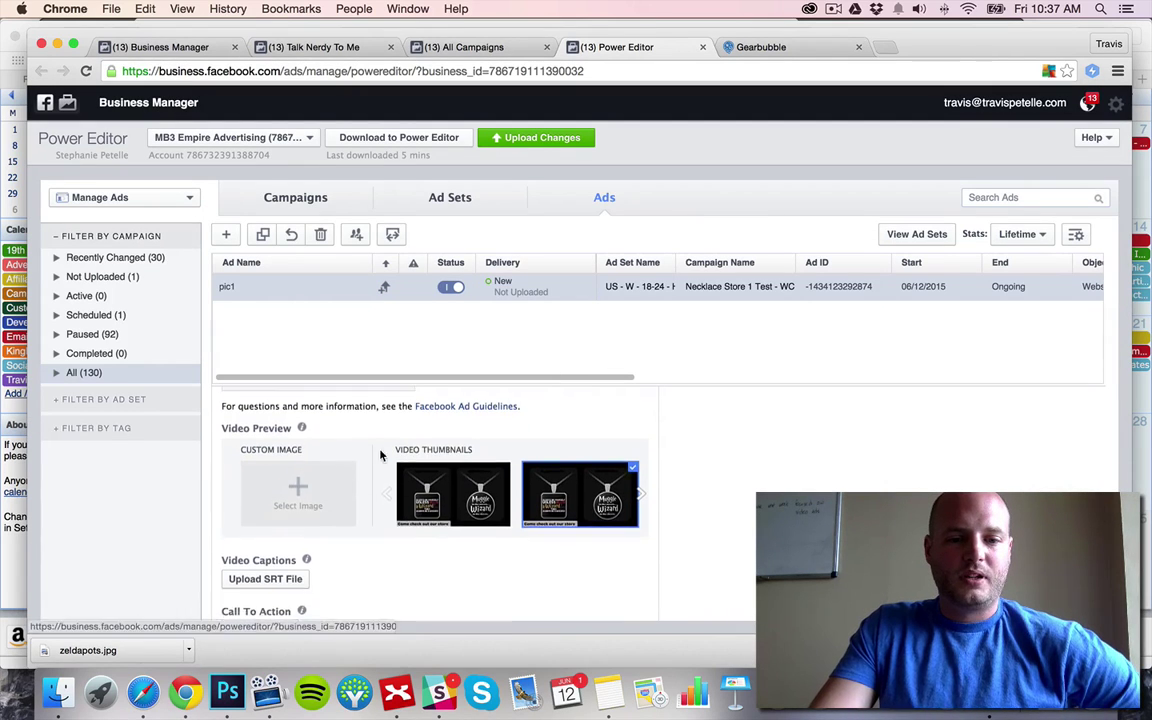
{"action": "scroll", "coordinate": [376, 455], "scroll_direction": "down", "scroll_amount": 1}
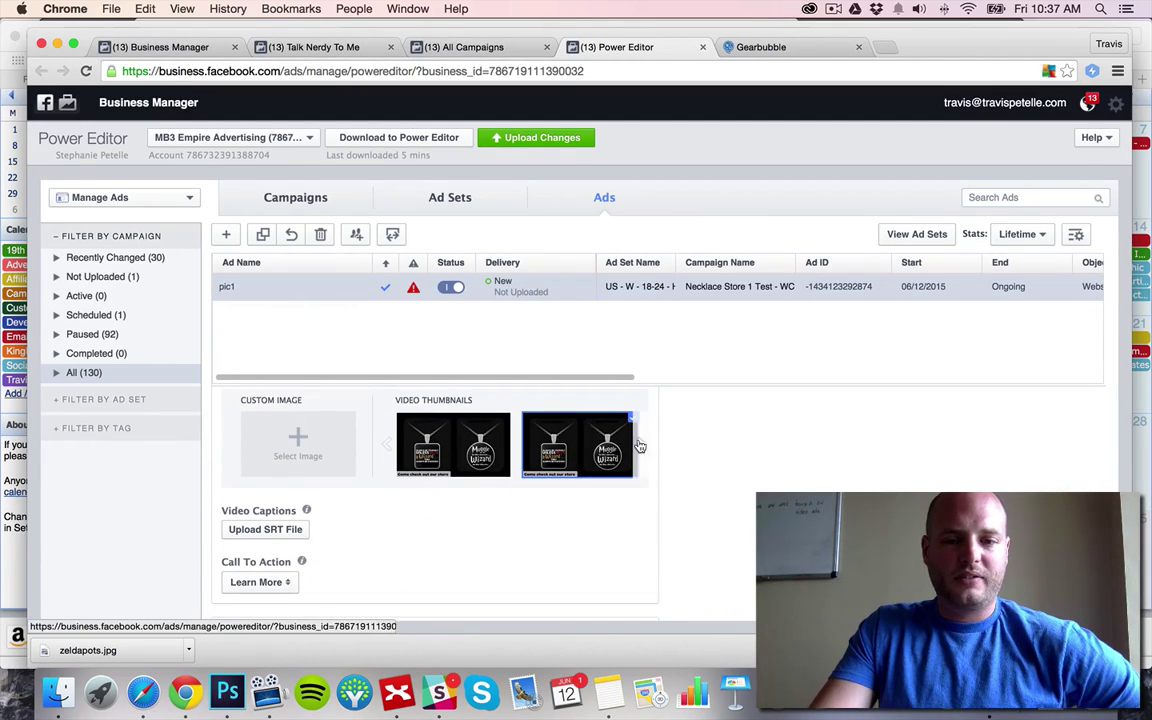
{"action": "left_click", "coordinate": [641, 446]}
{"action": "left_click", "coordinate": [641, 446]}
{"action": "left_click", "coordinate": [641, 446]}
{"action": "left_click", "coordinate": [641, 446]}
{"action": "left_click", "coordinate": [641, 446]}
{"action": "left_click", "coordinate": [641, 446]}
{"action": "left_click", "coordinate": [641, 446]}
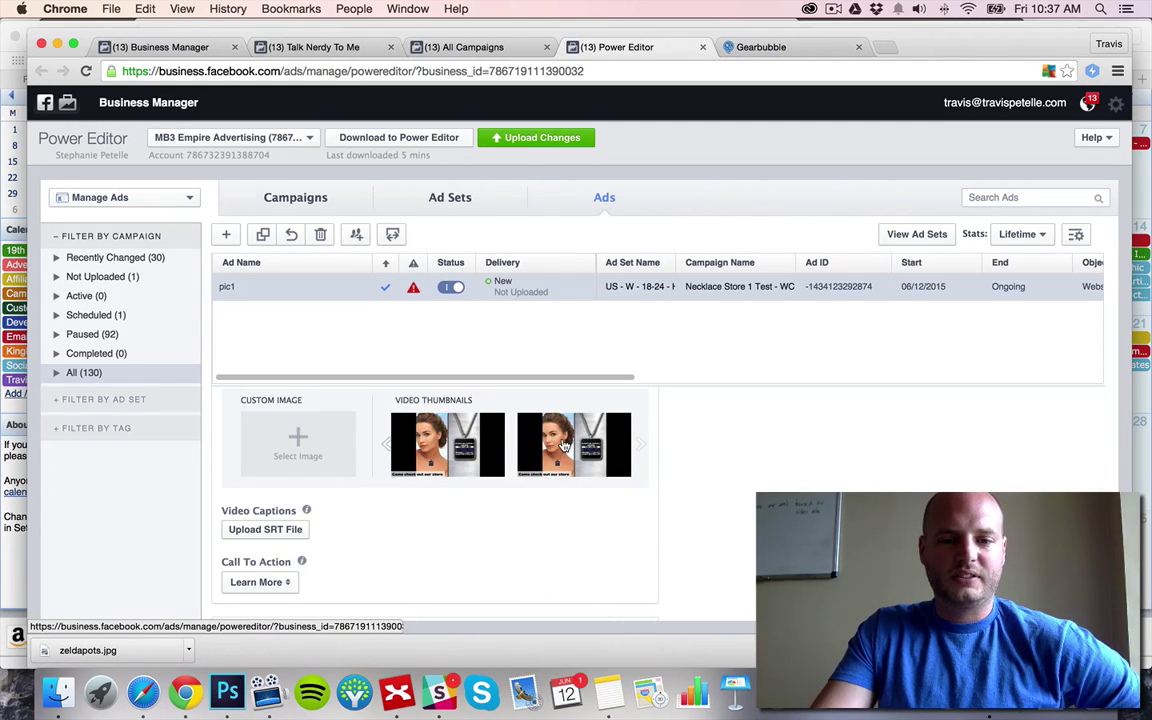
{"action": "left_click", "coordinate": [565, 445]}
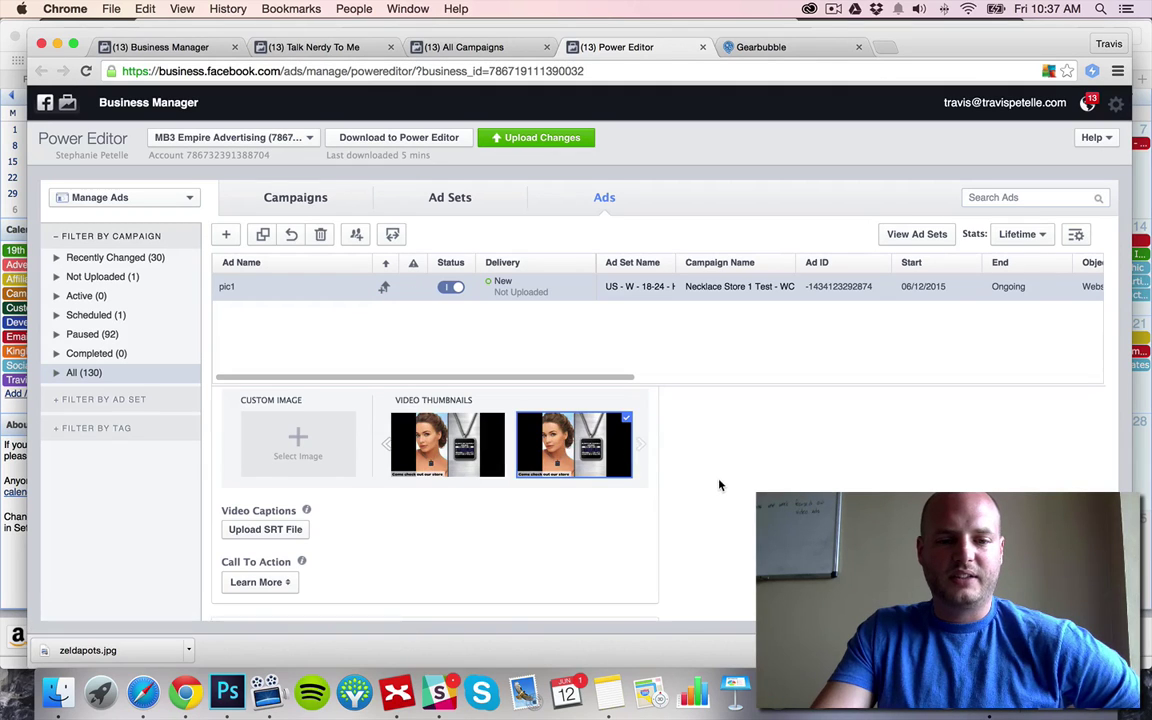
- Remove the "Twin Turtle Tees" pixel from the ad's tracking pixels
{"action": "scroll", "coordinate": [719, 484], "scroll_direction": "down", "scroll_amount": 5}
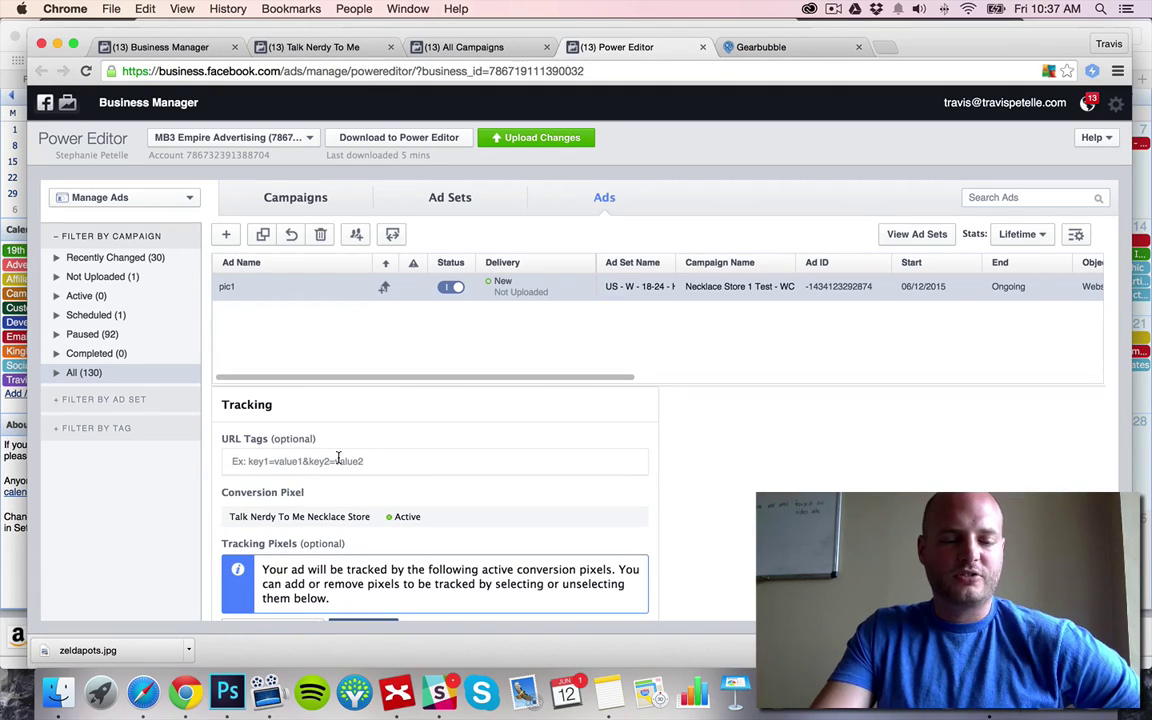
{"action": "scroll", "coordinate": [676, 458], "scroll_direction": "down", "scroll_amount": 4}
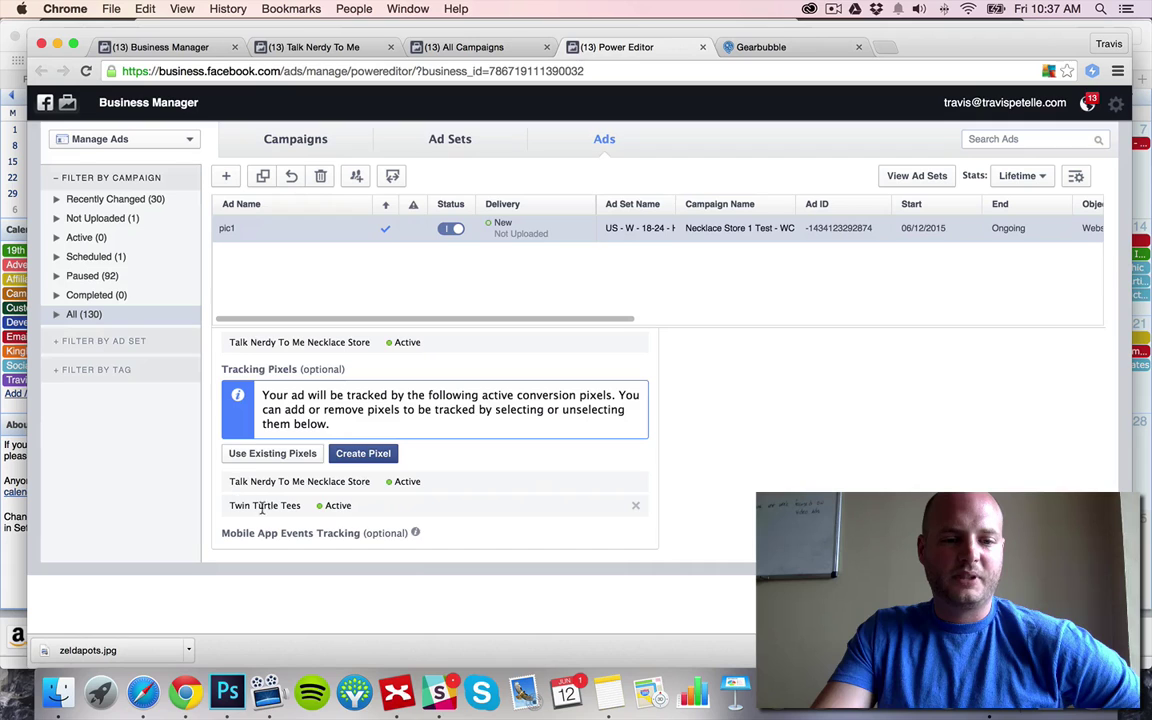
{"action": "left_click", "coordinate": [635, 507]}
{"action": "left_click", "coordinate": [634, 508]}
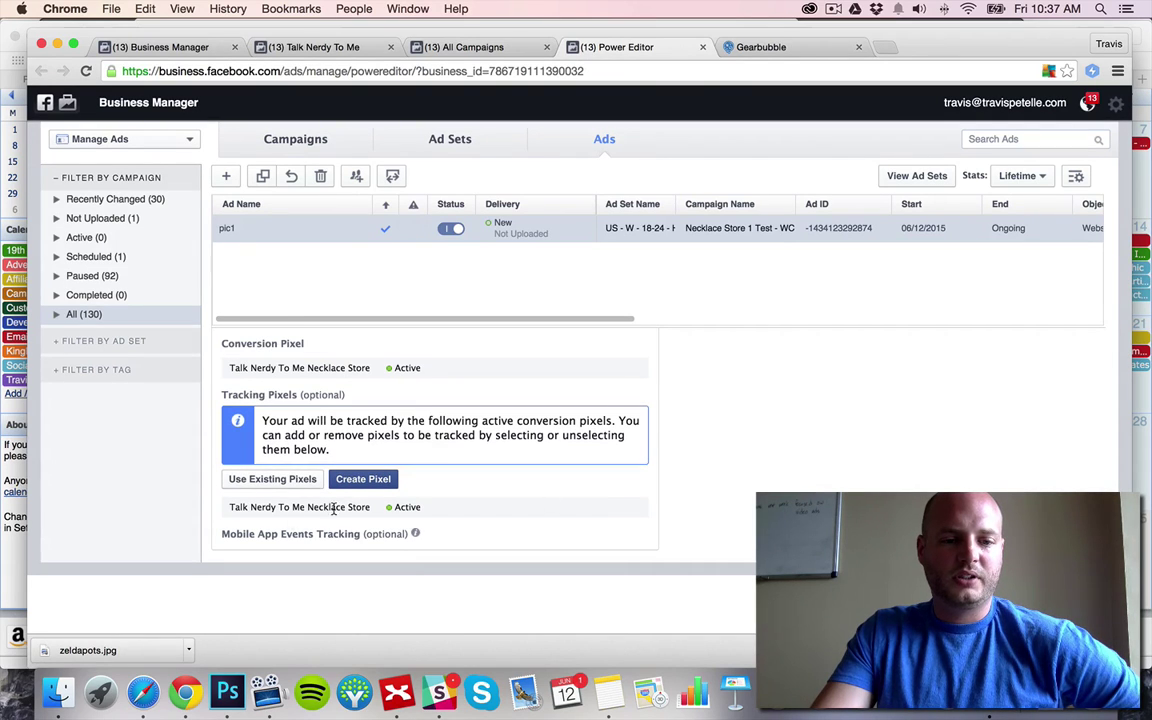
- Review the pic1 ad preview along with its text, headline, link description and call-to-action settings
{"action": "scroll", "coordinate": [681, 437], "scroll_direction": "up", "scroll_amount": 15}
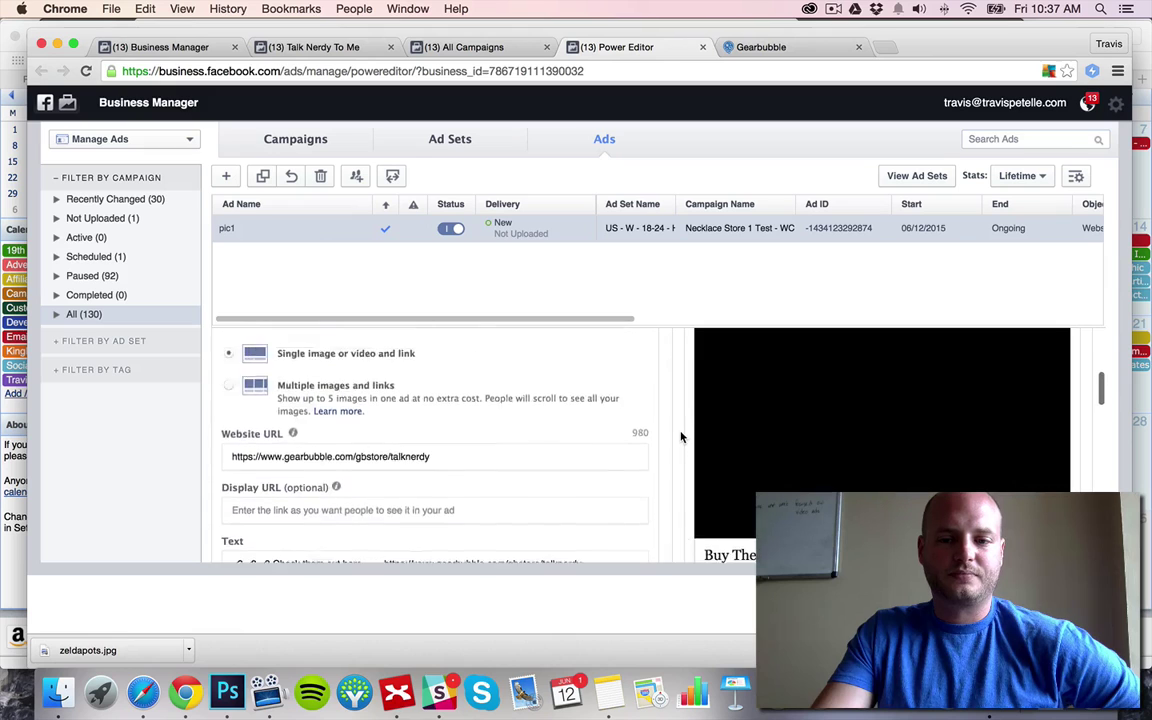
{"action": "scroll", "coordinate": [681, 437], "scroll_direction": "down", "scroll_amount": 5}
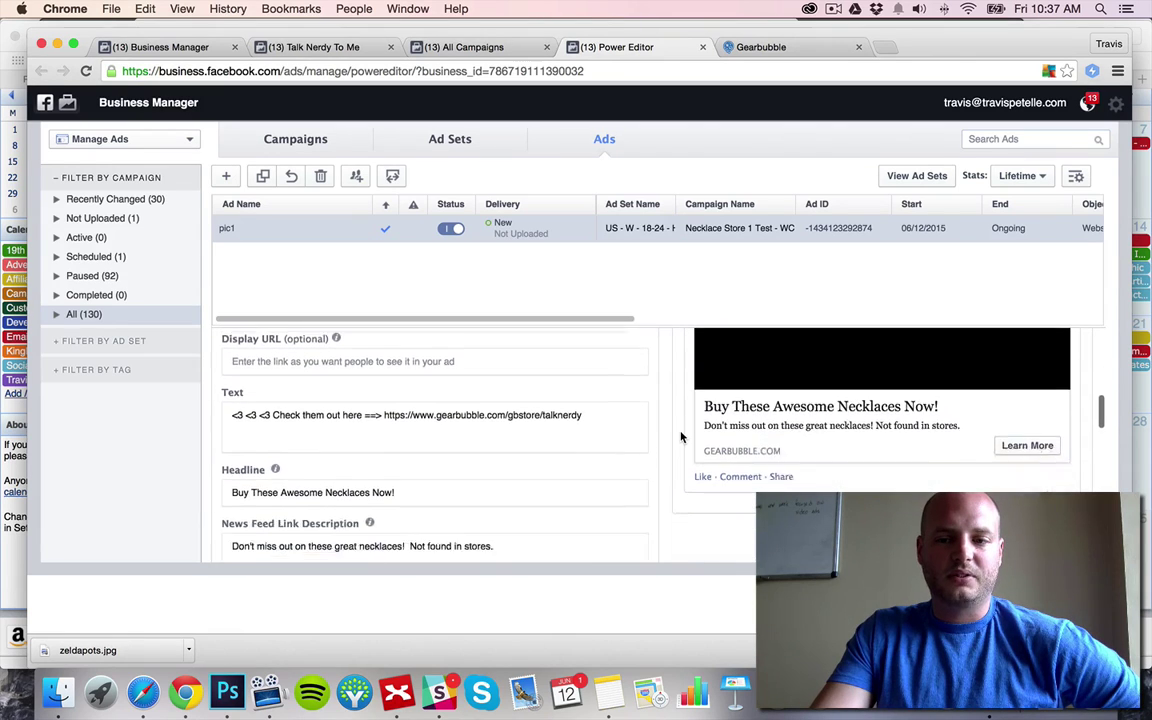
{"action": "scroll", "coordinate": [681, 437], "scroll_direction": "down", "scroll_amount": 1}
{"action": "scroll", "coordinate": [681, 450], "scroll_direction": "up", "scroll_amount": 5}
{"action": "scroll", "coordinate": [678, 465], "scroll_direction": "down", "scroll_amount": 10}
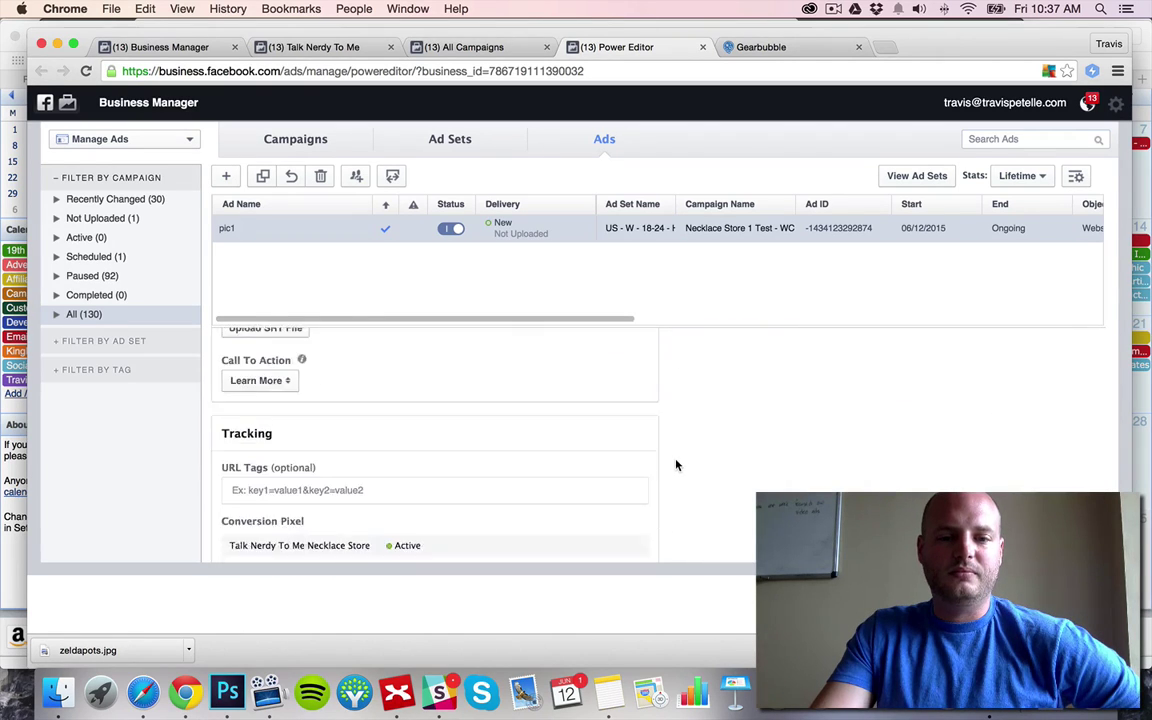
- Replace "Check them out" with "Buy yours" in the pic1 ad's text, before "here ==>" and the store link
{"action": "scroll", "coordinate": [676, 465], "scroll_direction": "up", "scroll_amount": 3}
{"action": "scroll", "coordinate": [700, 433], "scroll_direction": "up", "scroll_amount": 3}
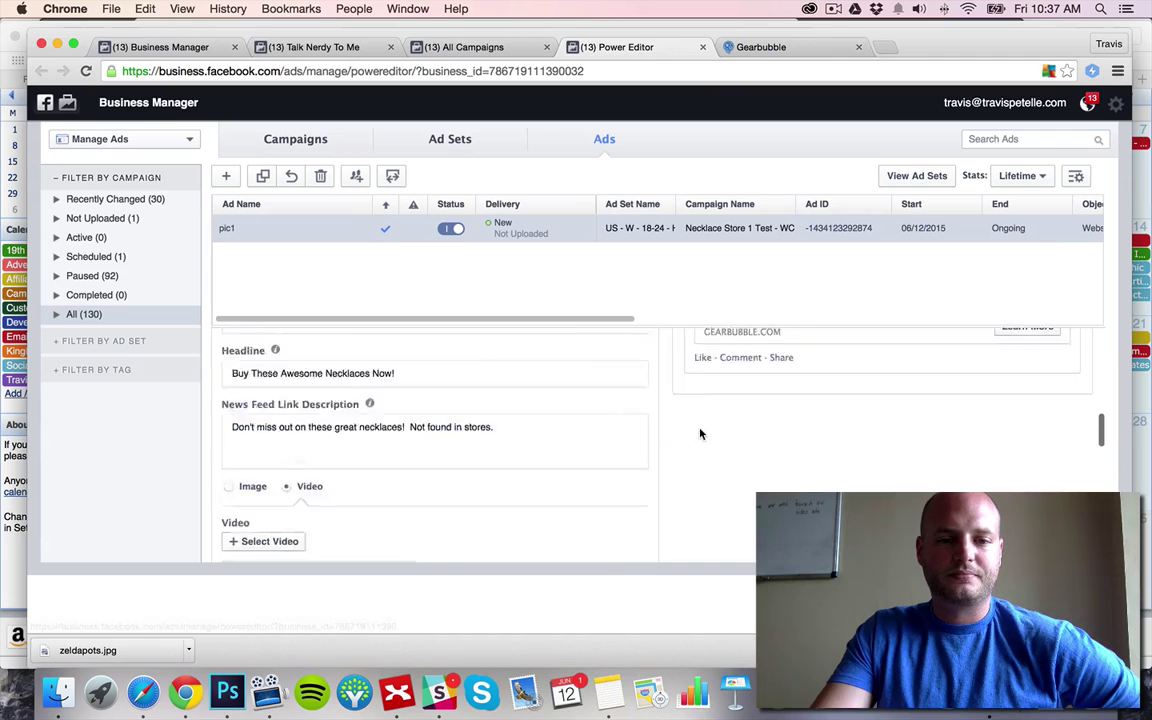
{"action": "scroll", "coordinate": [700, 433], "scroll_direction": "up", "scroll_amount": 3}
{"action": "scroll", "coordinate": [690, 433], "scroll_direction": "up", "scroll_amount": 3}
{"action": "scroll", "coordinate": [690, 433], "scroll_direction": "down", "scroll_amount": 1}
{"action": "scroll", "coordinate": [690, 433], "scroll_direction": "down", "scroll_amount": 5}
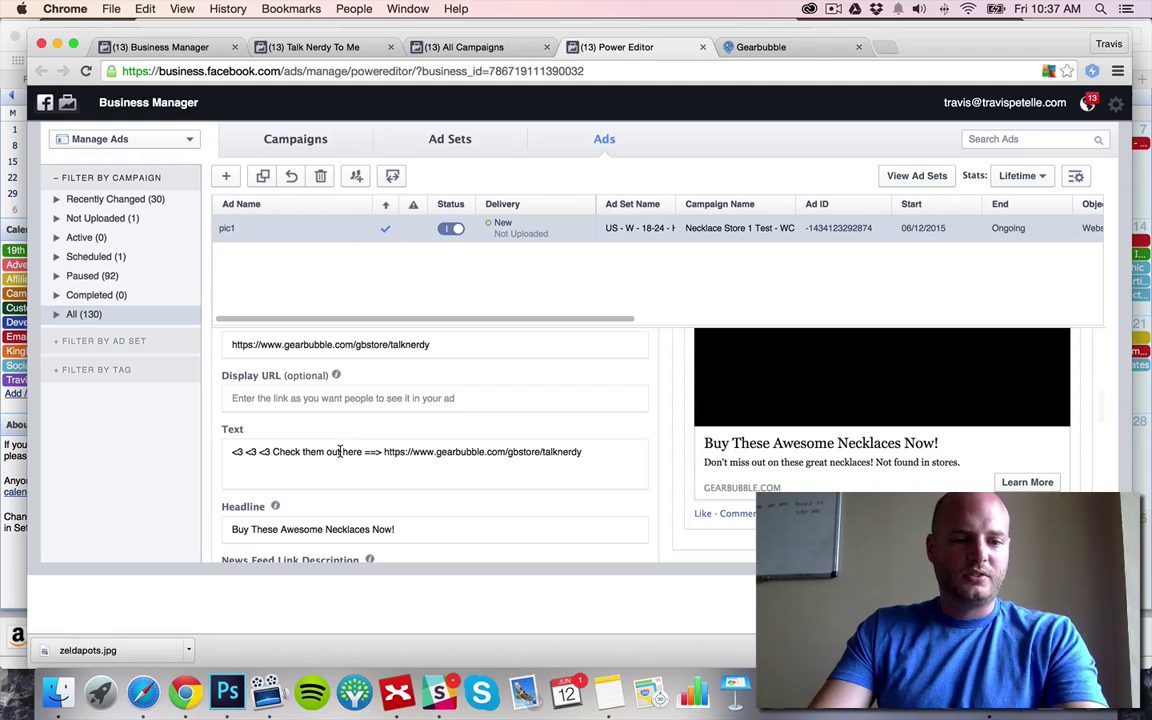
{"action": "left_click_drag", "start_coordinate": [272, 452], "coordinate": [342, 452]}
{"action": "type", "text": "Buy yours here"}
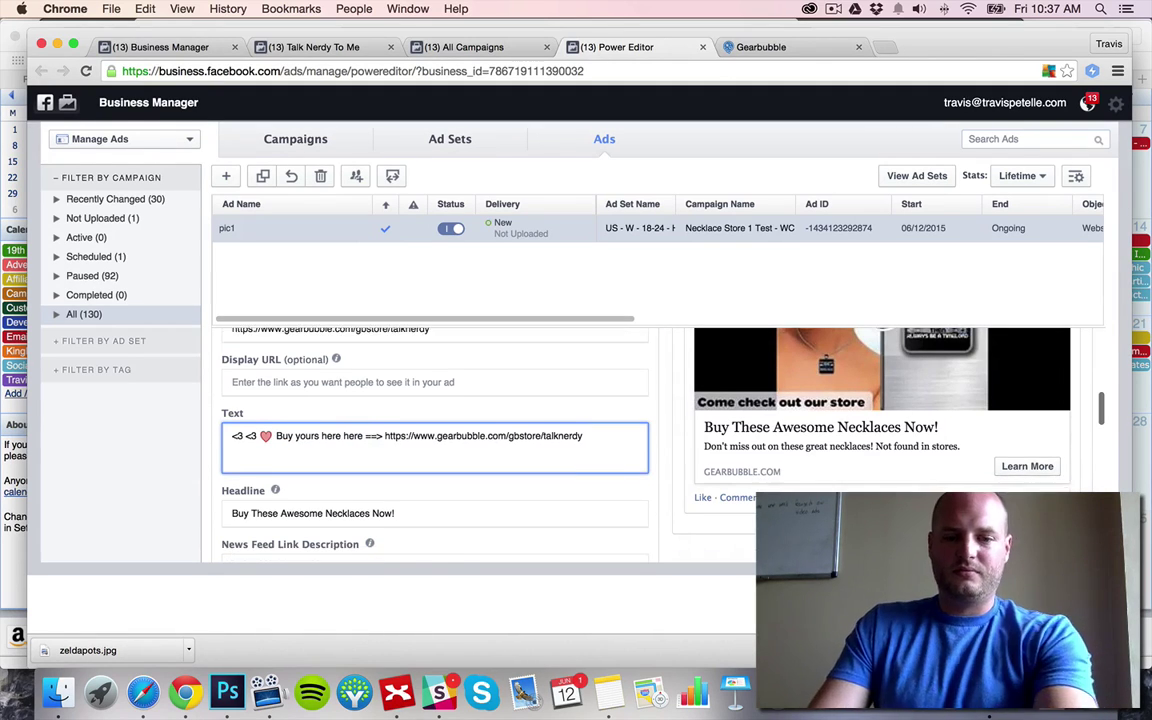
{"action": "key", "text": "BackSpace"}
{"action": "key", "text": "BackSpace"}
{"action": "key", "text": "BackSpace"}
{"action": "key", "text": "BackSpace"}
{"action": "key", "text": "BackSpace"}
- Review the pic1 ad's news feed preview, text, video thumbnail and tracking pixel settings
{"action": "scroll", "coordinate": [797, 435], "scroll_direction": "up", "scroll_amount": 1}
{"action": "scroll", "coordinate": [797, 435], "scroll_direction": "up", "scroll_amount": 5}
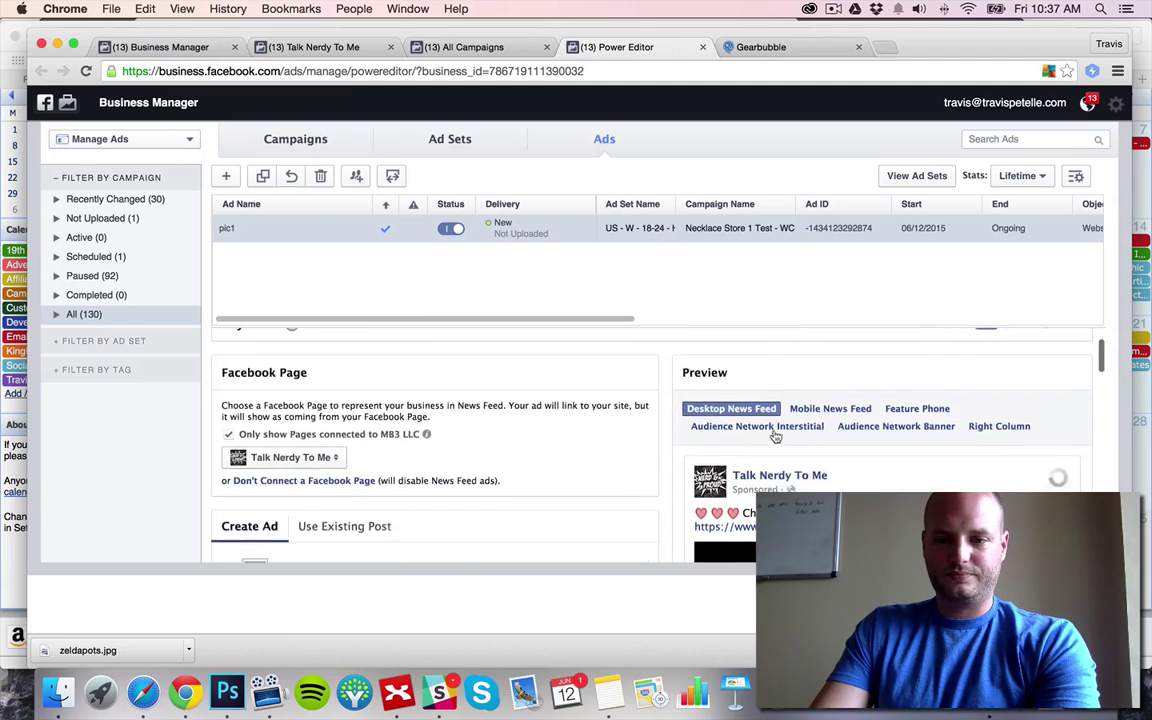
{"action": "scroll", "coordinate": [740, 433], "scroll_direction": "down", "scroll_amount": 2}
{"action": "scroll", "coordinate": [730, 432], "scroll_direction": "down", "scroll_amount": 4}
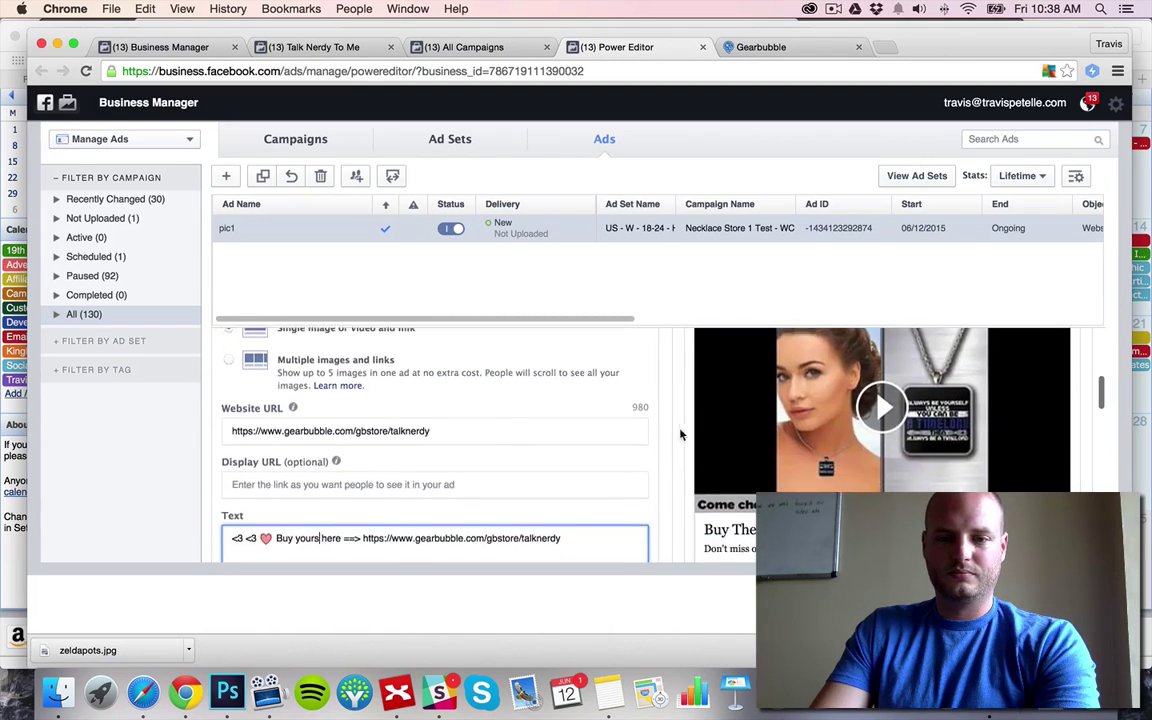
{"action": "scroll", "coordinate": [673, 432], "scroll_direction": "up", "scroll_amount": 8}
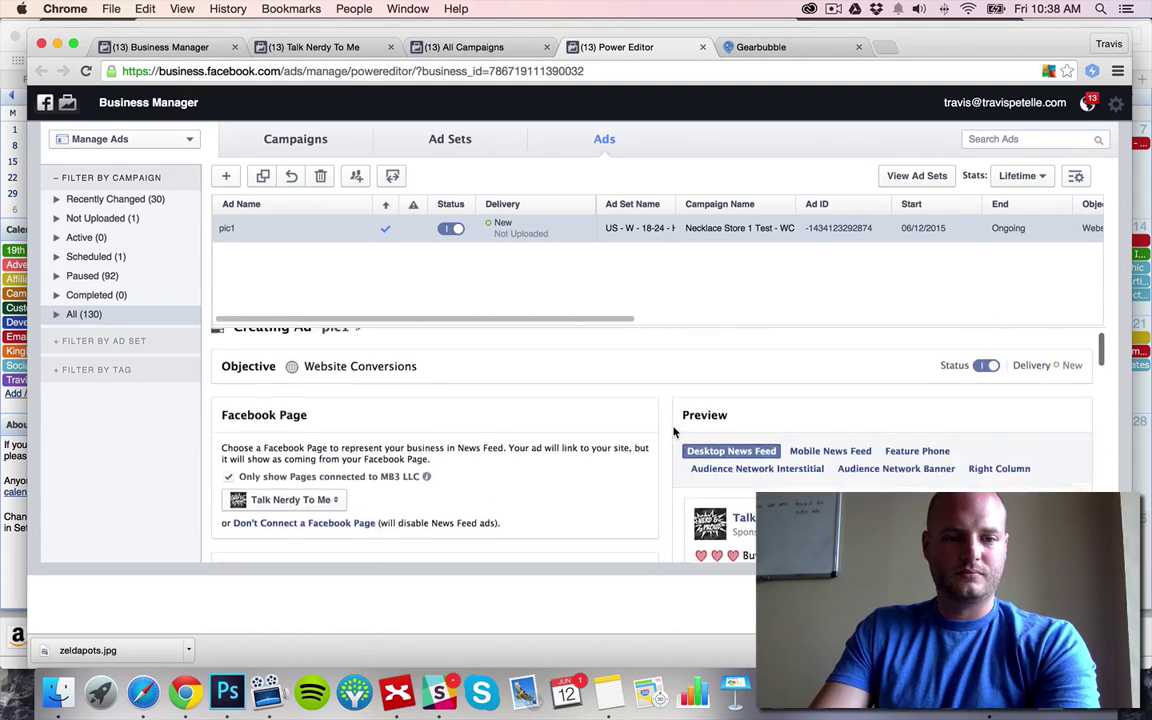
{"action": "scroll", "coordinate": [672, 433], "scroll_direction": "down", "scroll_amount": 15}
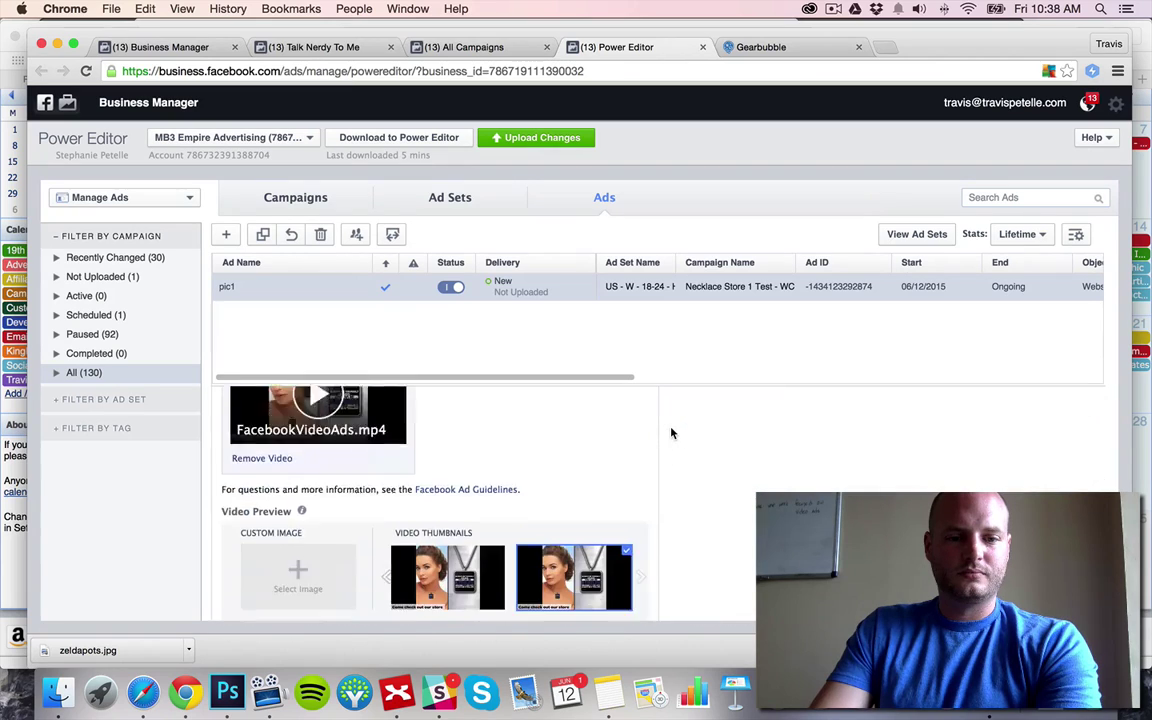
{"action": "scroll", "coordinate": [675, 433], "scroll_direction": "down", "scroll_amount": 3}
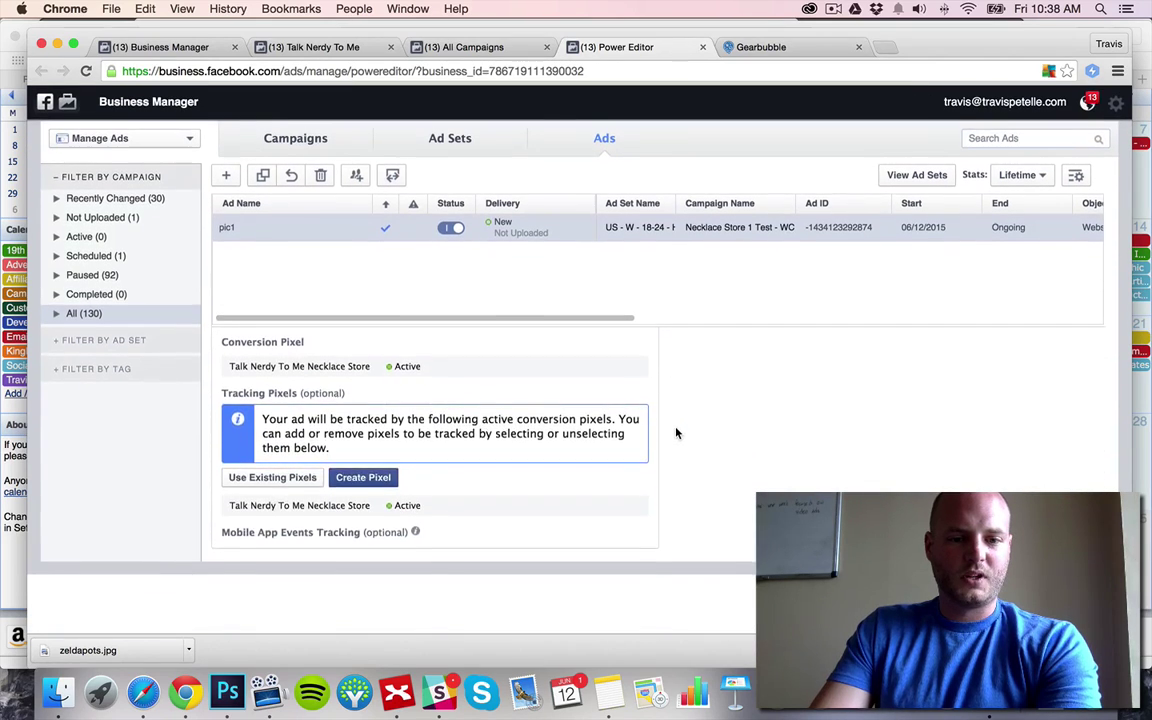
{"action": "scroll", "coordinate": [673, 433], "scroll_direction": "up", "scroll_amount": 10}
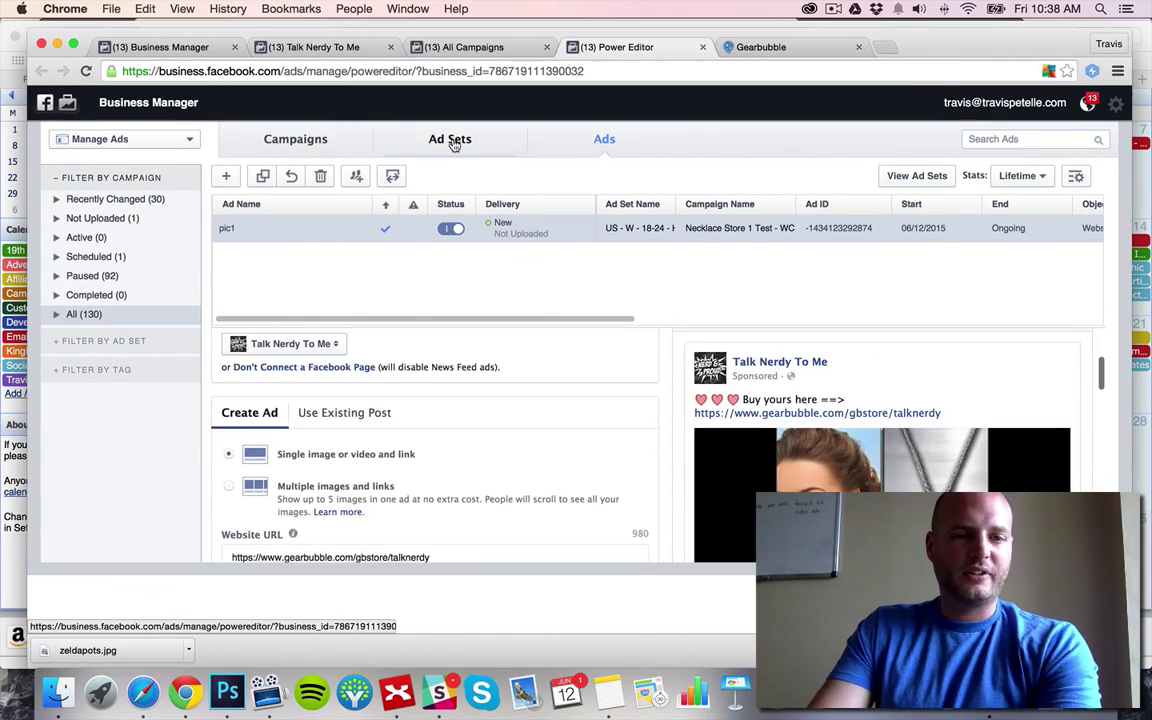
- Set the daily budget of the 18-24 Harry Potter ad set to $5.00 USD
{"action": "left_click", "coordinate": [450, 140]}
{"action": "left_click", "coordinate": [296, 229]}
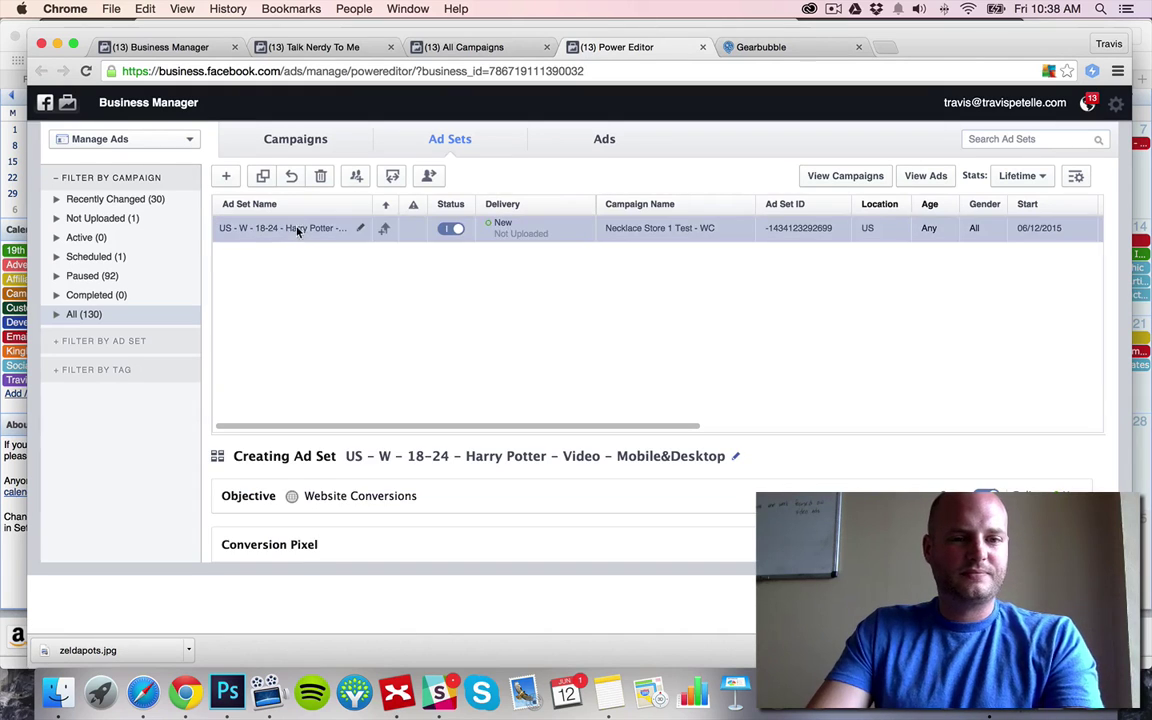
{"action": "scroll", "coordinate": [421, 474], "scroll_direction": "down", "scroll_amount": 3}
{"action": "scroll", "coordinate": [421, 476], "scroll_direction": "down", "scroll_amount": 3}
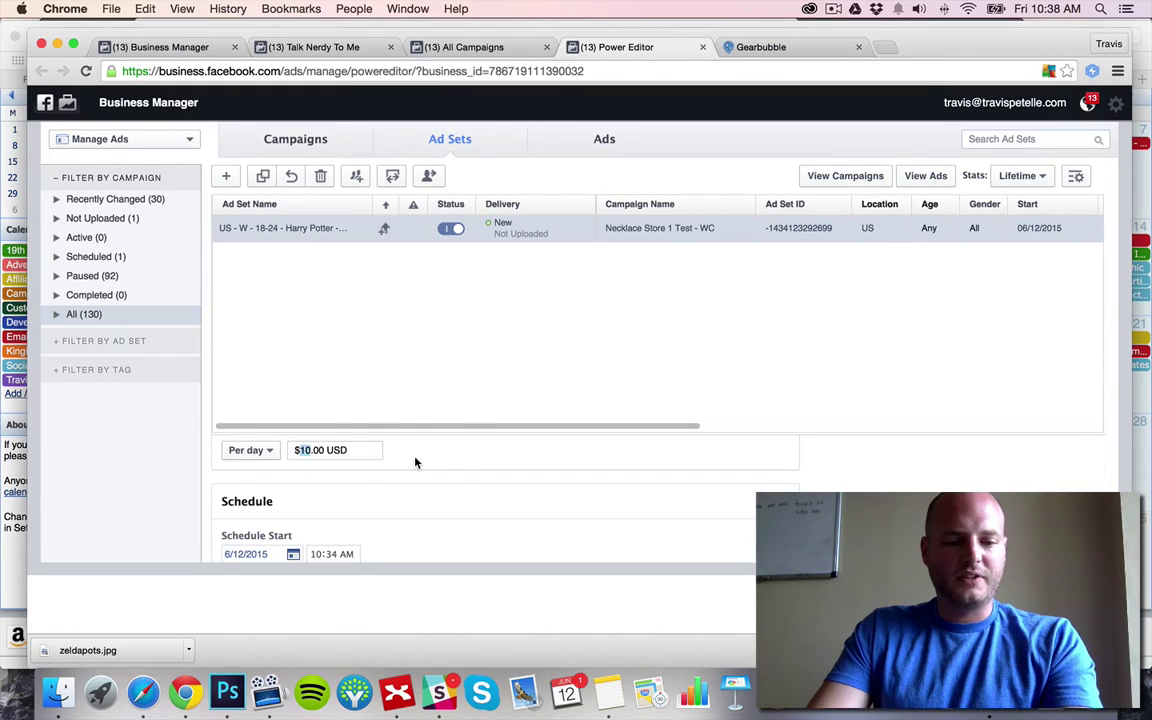
{"action": "scroll", "coordinate": [458, 472], "scroll_direction": "down", "scroll_amount": 3}
- Edit the ad set's audience to target women aged 18 to 24
{"action": "scroll", "coordinate": [458, 470], "scroll_direction": "down", "scroll_amount": 9}
{"action": "left_click", "coordinate": [255, 504]}
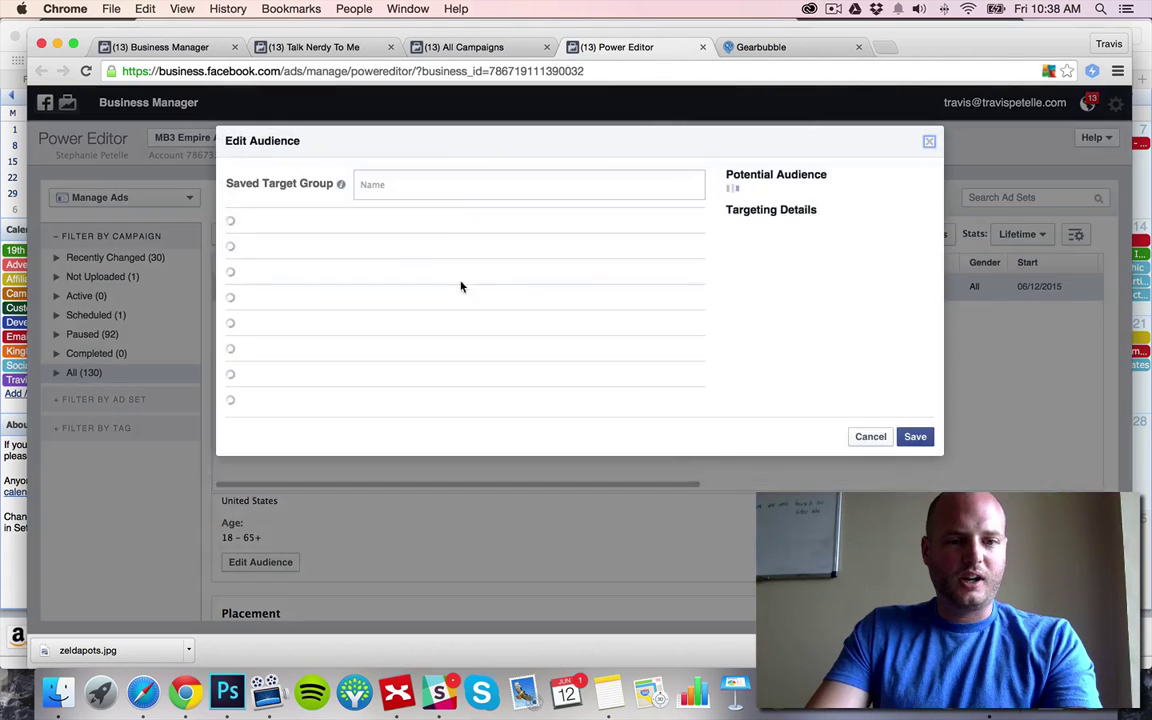
{"action": "left_click", "coordinate": [434, 385]}
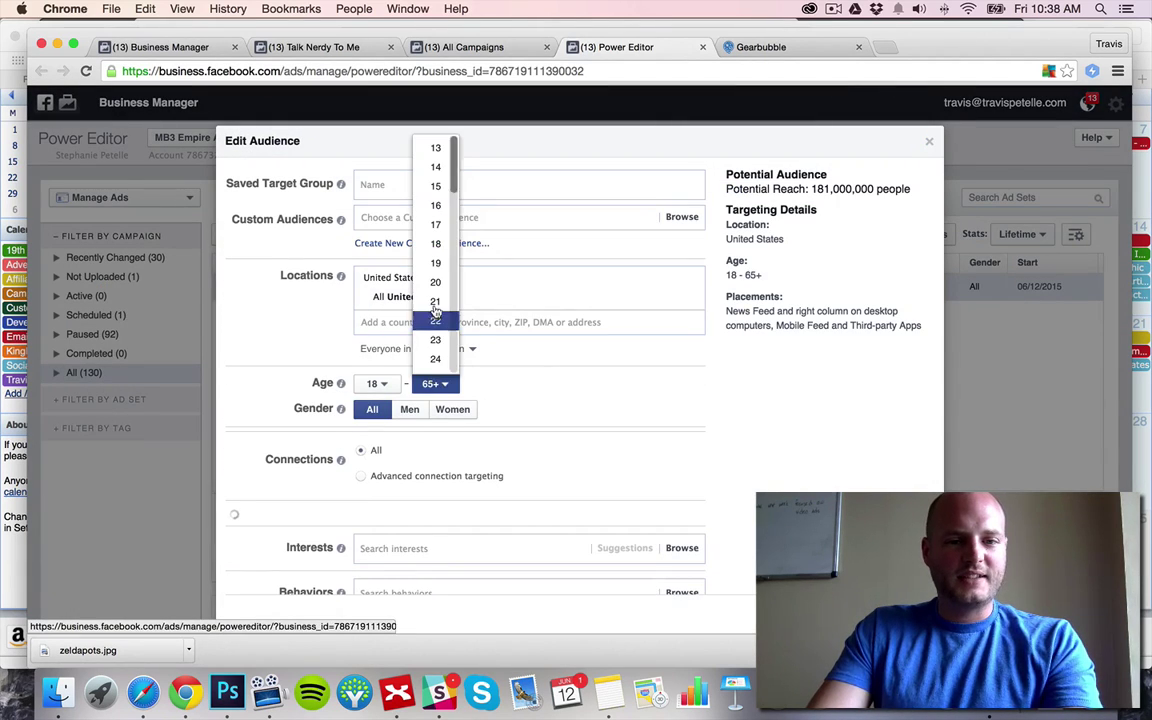
{"action": "left_click", "coordinate": [437, 328]}
{"action": "left_click", "coordinate": [452, 409]}
- Add Harry Potter to the audience's interests and save the audience
{"action": "scroll", "coordinate": [409, 478], "scroll_direction": "down", "scroll_amount": 3}
{"action": "left_click", "coordinate": [410, 478]}
{"action": "type", "text": "Harry Potter"}
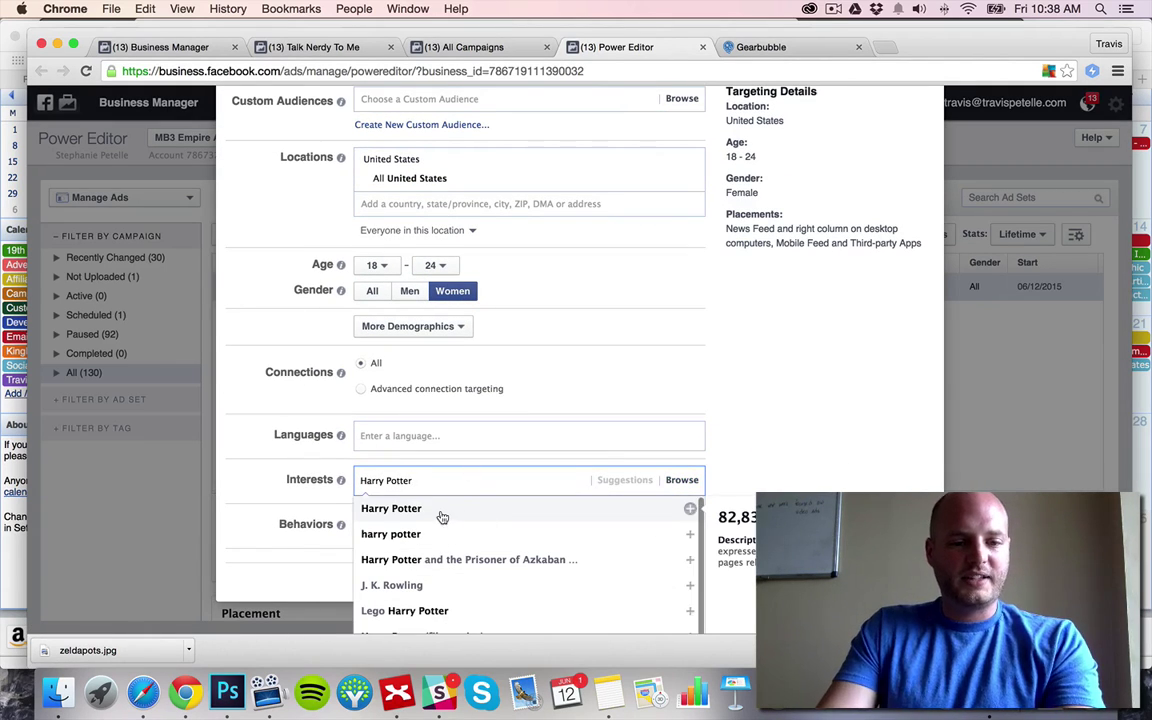
{"action": "left_click", "coordinate": [437, 510]}
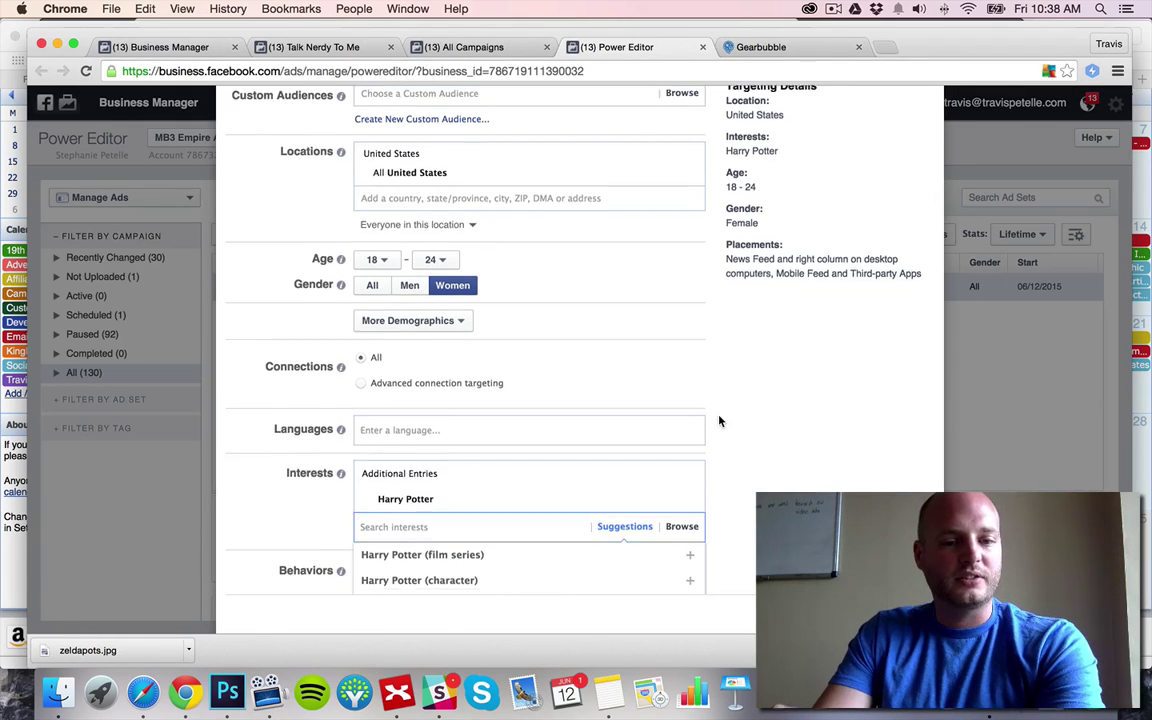
{"action": "scroll", "coordinate": [712, 420], "scroll_direction": "down", "scroll_amount": 2}
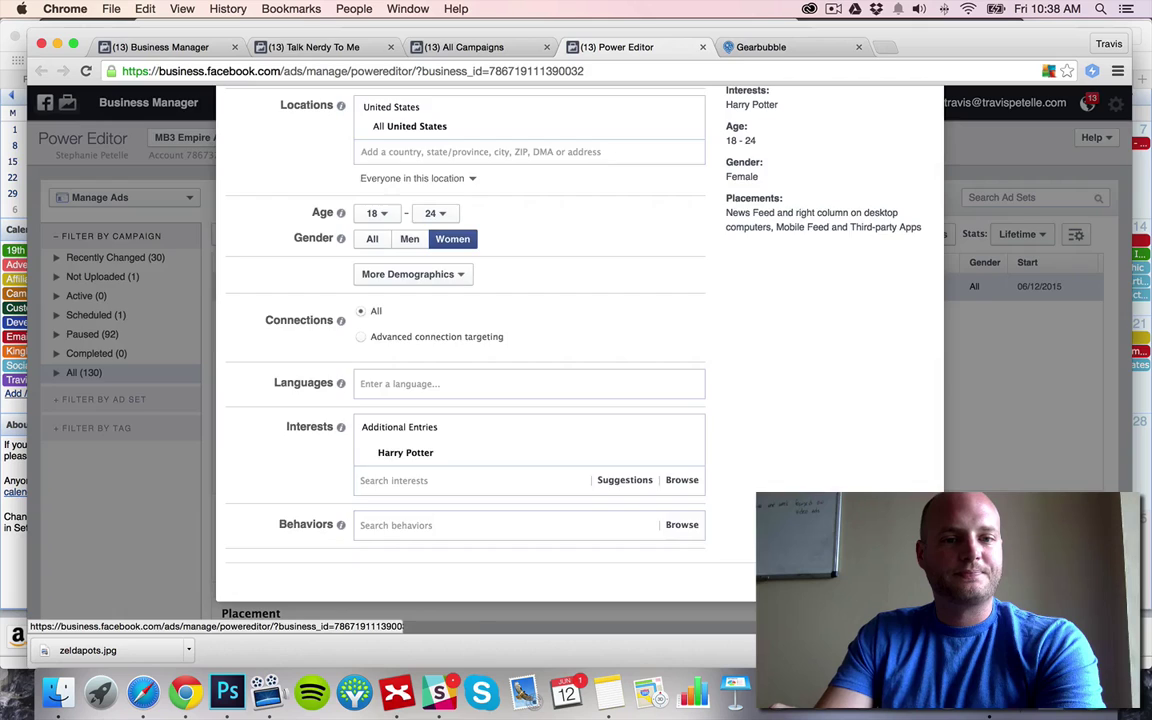
{"action": "key", "text": "Escape"}
- Limit the ad set's placements to Mobile News Feed and Desktop News Feed by removing Desktop Right Column and Audience Network
{"action": "scroll", "coordinate": [411, 490], "scroll_direction": "down", "scroll_amount": 10}
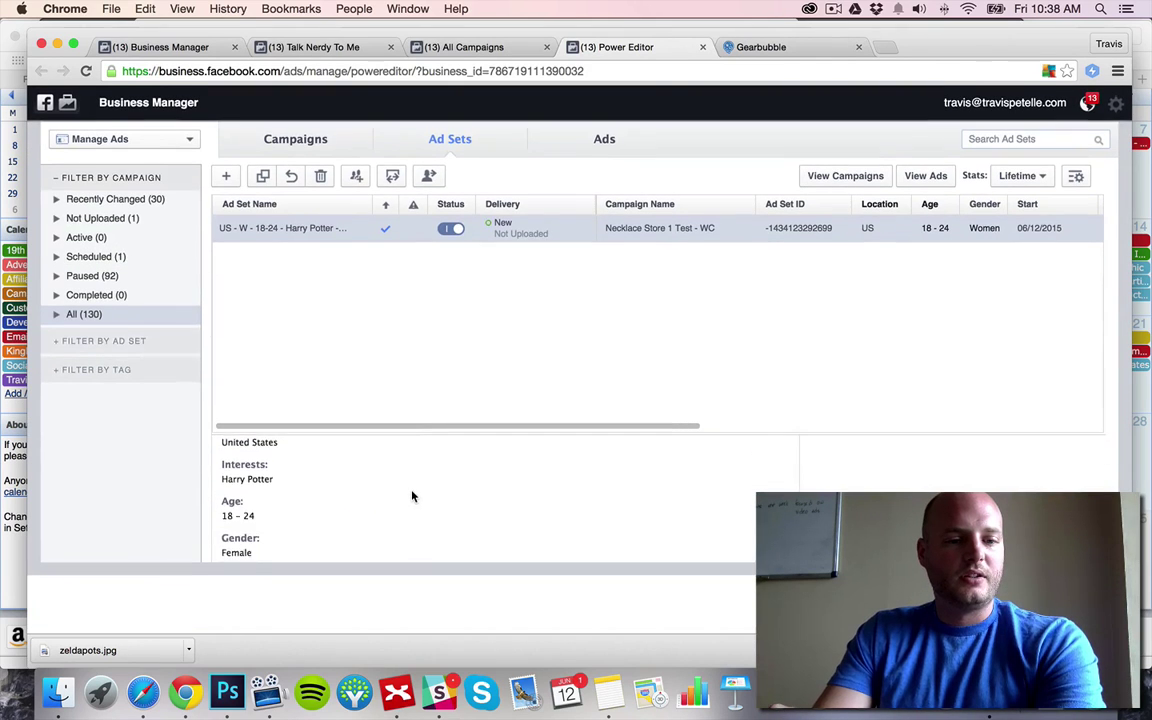
{"action": "scroll", "coordinate": [480, 480], "scroll_direction": "down", "scroll_amount": 3}
{"action": "left_click", "coordinate": [484, 463]}
{"action": "left_click", "coordinate": [484, 502]}
{"action": "scroll", "coordinate": [552, 490], "scroll_direction": "down", "scroll_amount": 5}
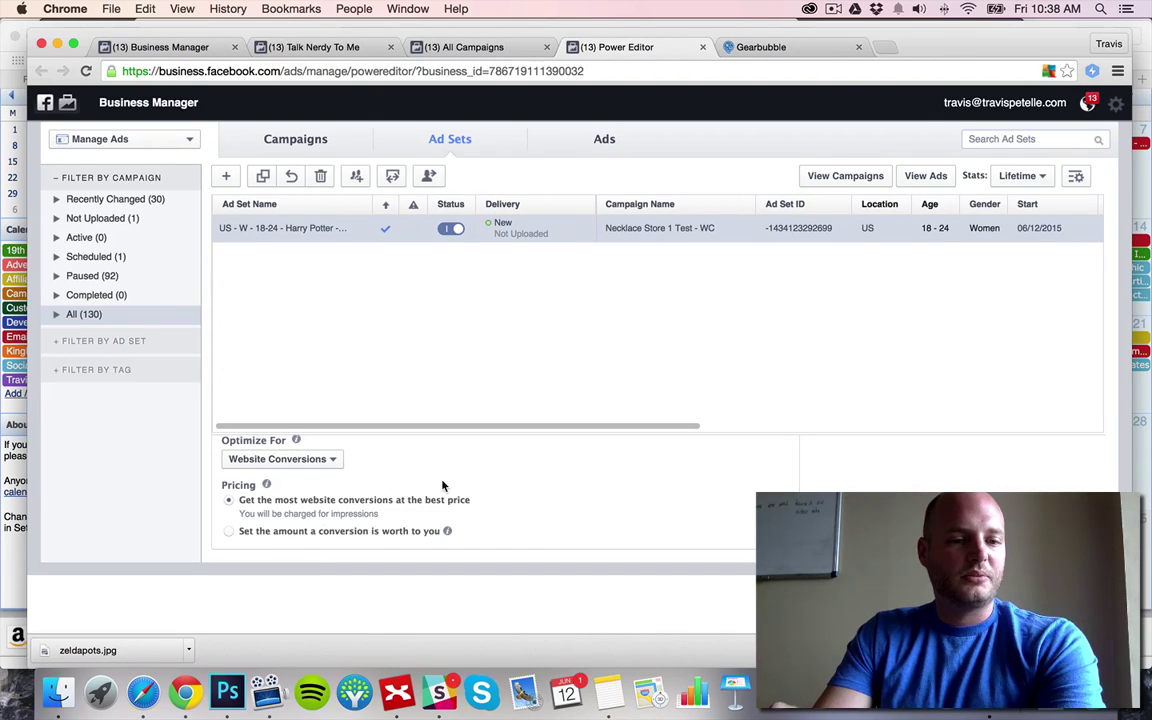
- Review the ad set's placement and schedule, as well as the campaign details of Necklace Store 1 Test - WC
{"action": "scroll", "coordinate": [443, 485], "scroll_direction": "up", "scroll_amount": 10}
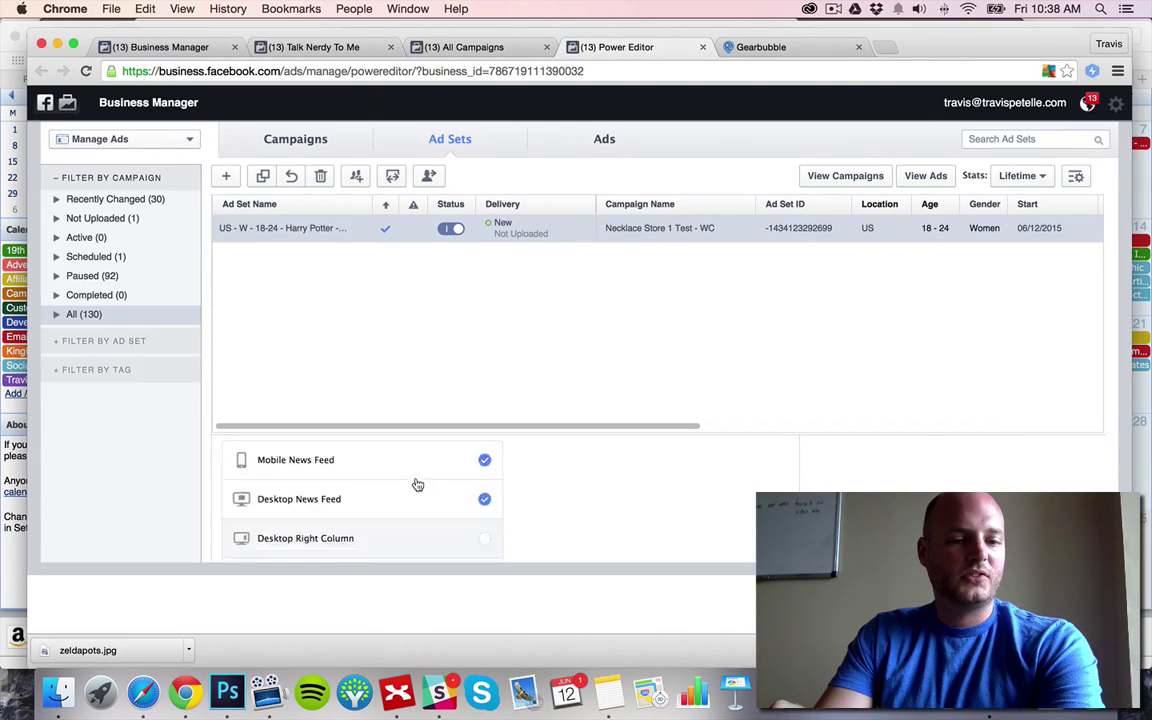
{"action": "scroll", "coordinate": [417, 484], "scroll_direction": "up", "scroll_amount": 10}
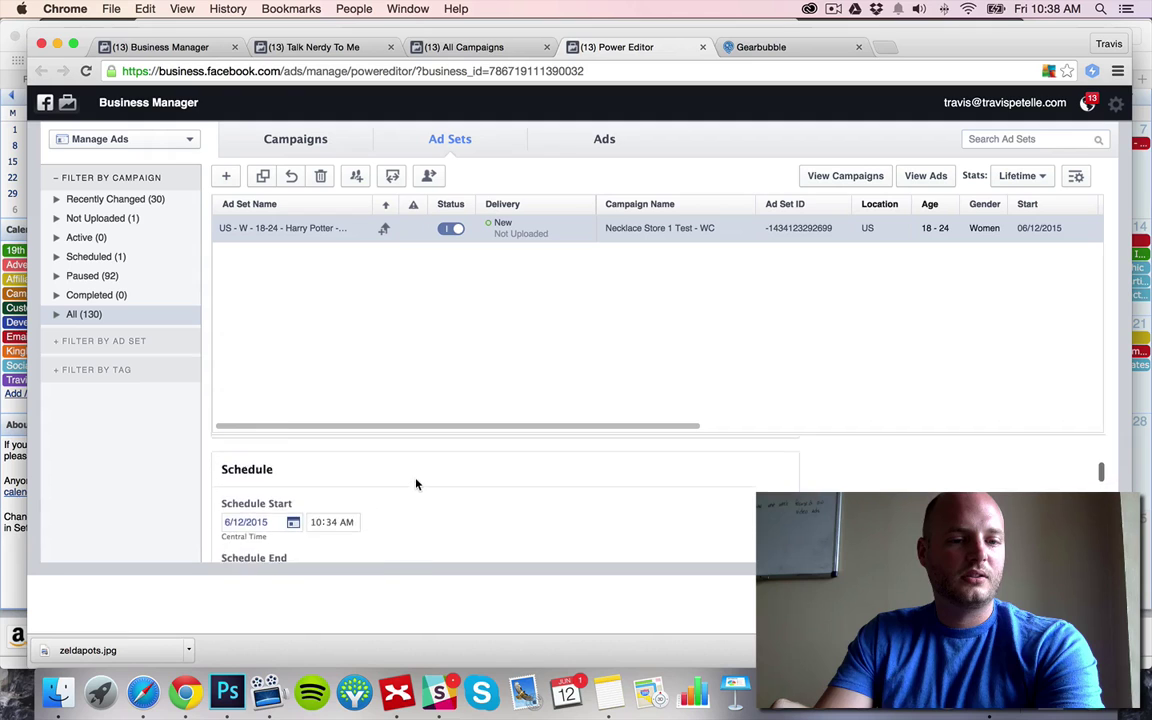
{"action": "scroll", "coordinate": [417, 484], "scroll_direction": "up", "scroll_amount": 10}
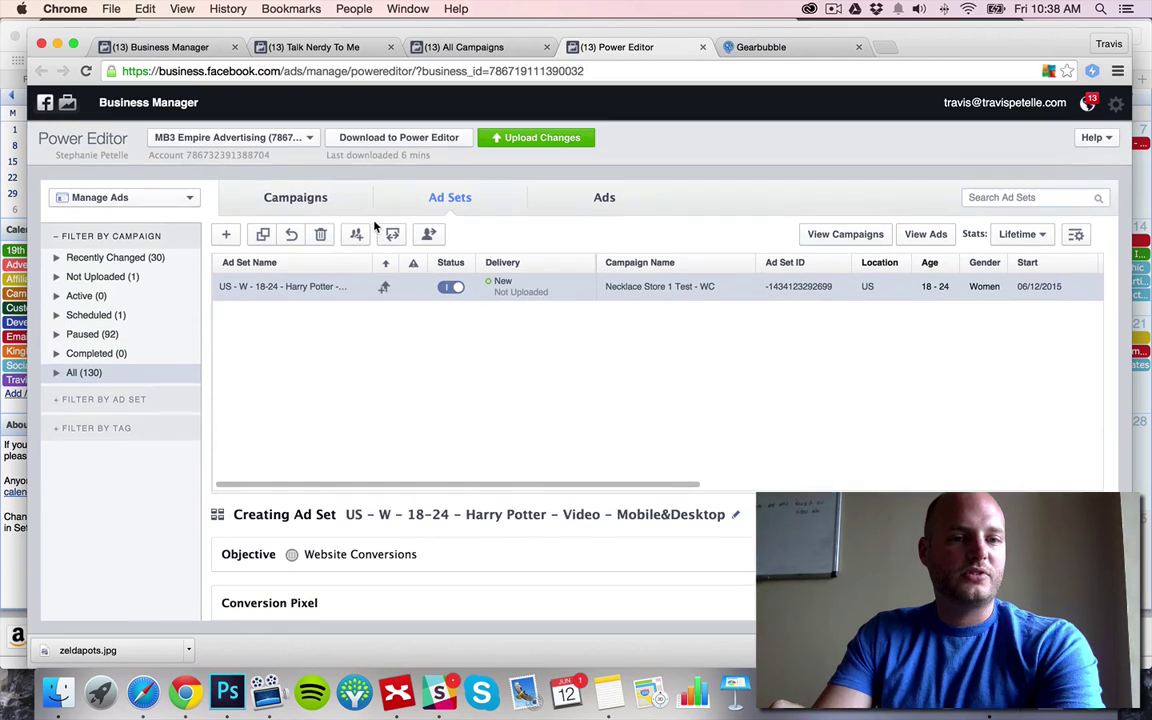
{"action": "left_click", "coordinate": [295, 199]}
{"action": "left_click", "coordinate": [316, 287]}
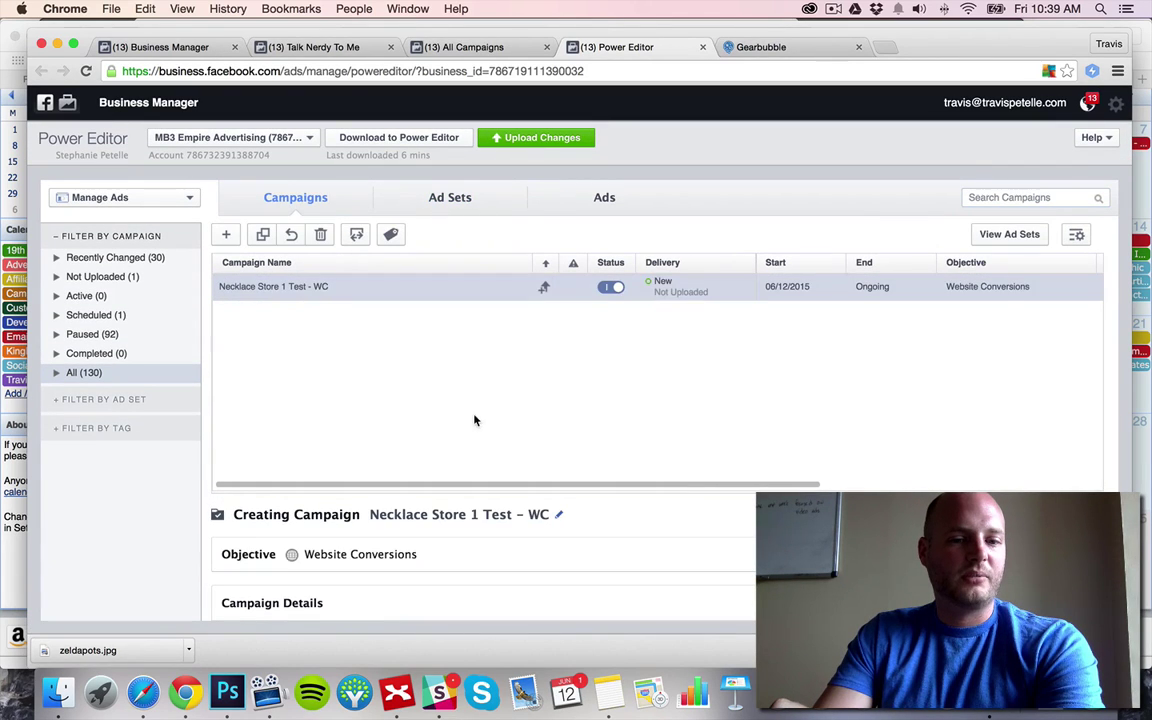
{"action": "scroll", "coordinate": [418, 549], "scroll_direction": "down", "scroll_amount": 3}
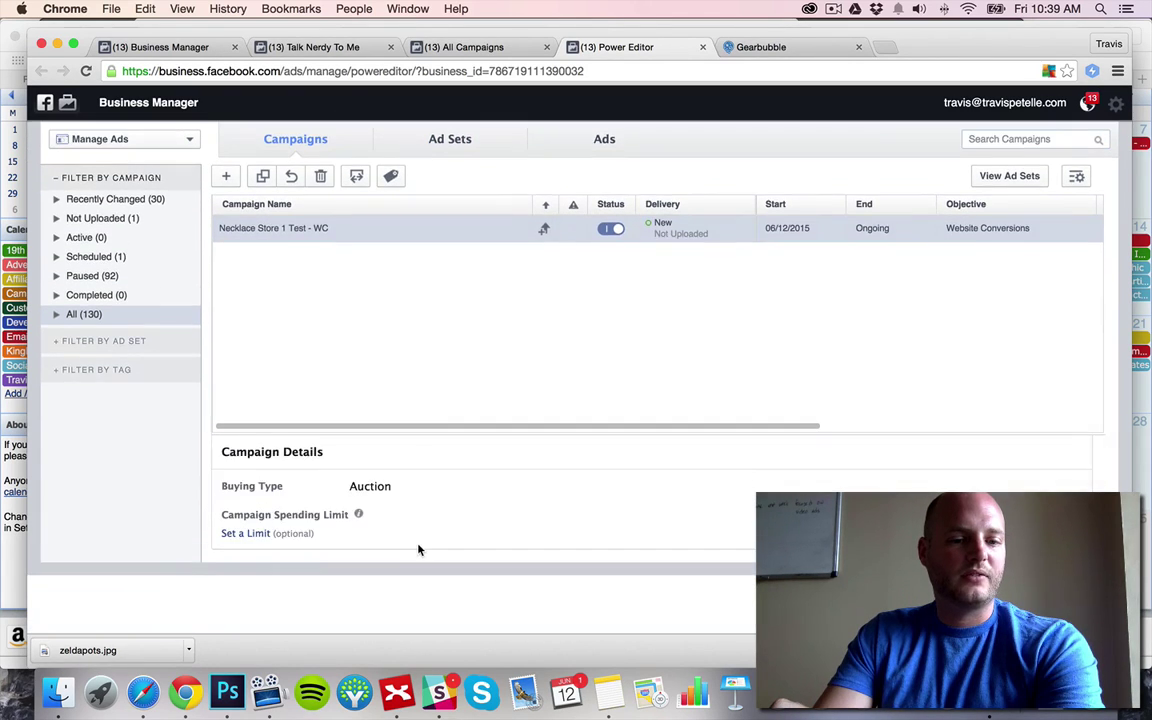
- Duplicate the 18-24 Harry Potter ad set within the existing campaign Necklace Store 1 Test - WC
{"action": "left_click", "coordinate": [458, 140]}
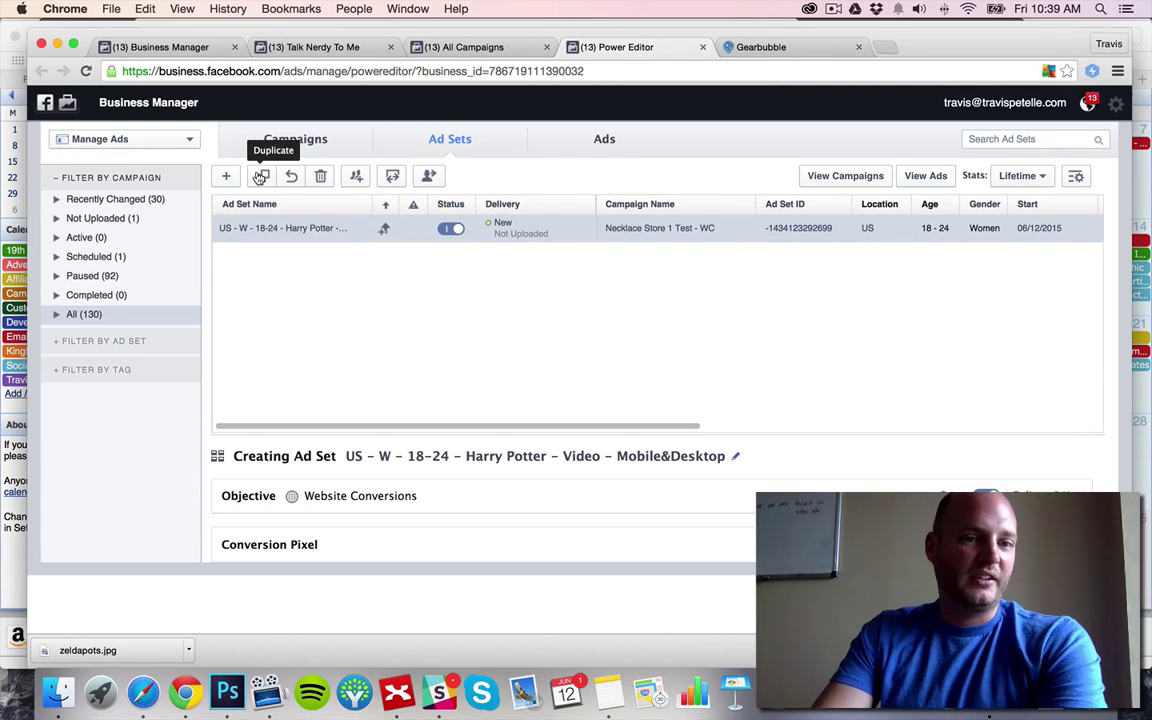
{"action": "left_click", "coordinate": [260, 177]}
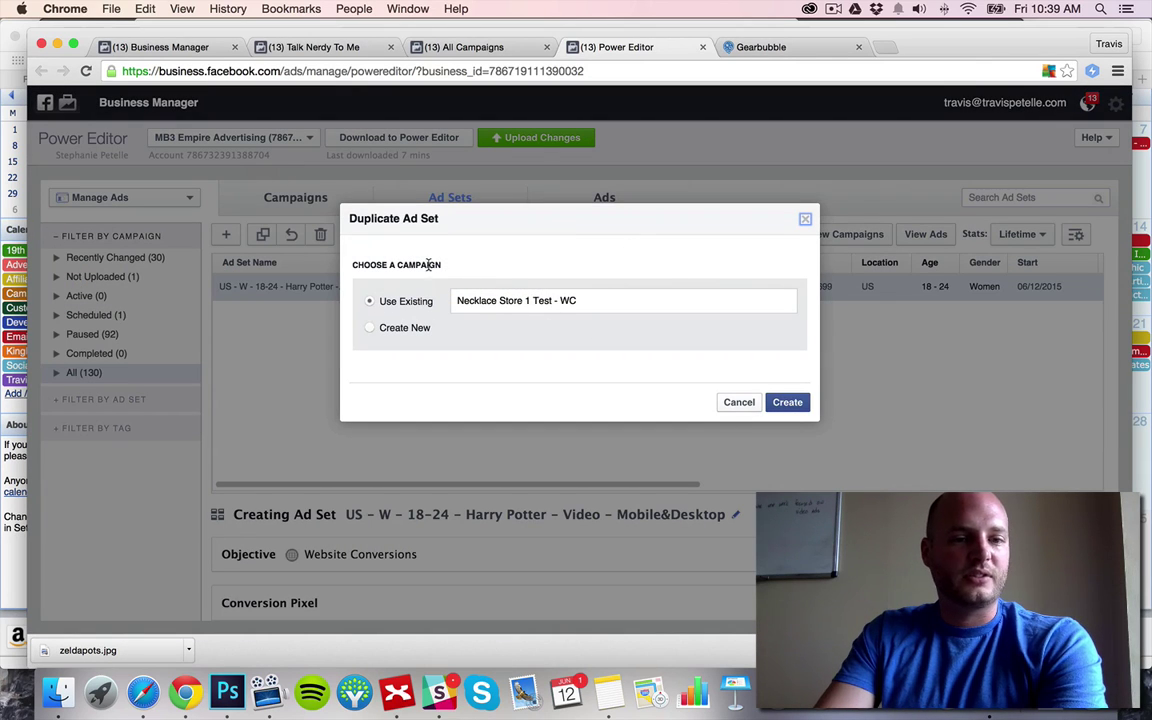
{"action": "left_click", "coordinate": [772, 401]}
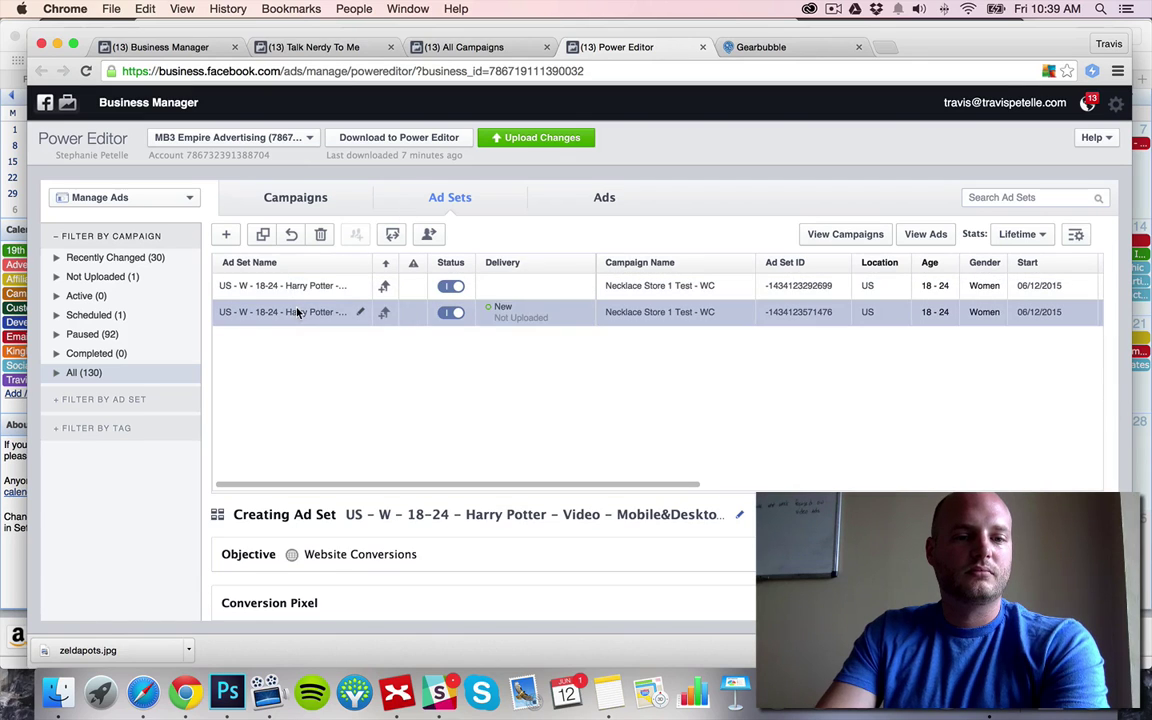
- Change the age range in the duplicated ad set's name to 25-34
{"action": "double_click", "coordinate": [283, 311]}
{"action": "left_click", "coordinate": [280, 307]}
{"action": "key", "text": "BackSpace"}
{"action": "key", "text": "BackSpace"}
{"action": "key", "text": "BackSpace"}
{"action": "key", "text": "BackSpace"}
{"action": "key", "text": "BackSpace"}
{"action": "type", "text": "25-34"}
{"action": "key", "text": "Return"}
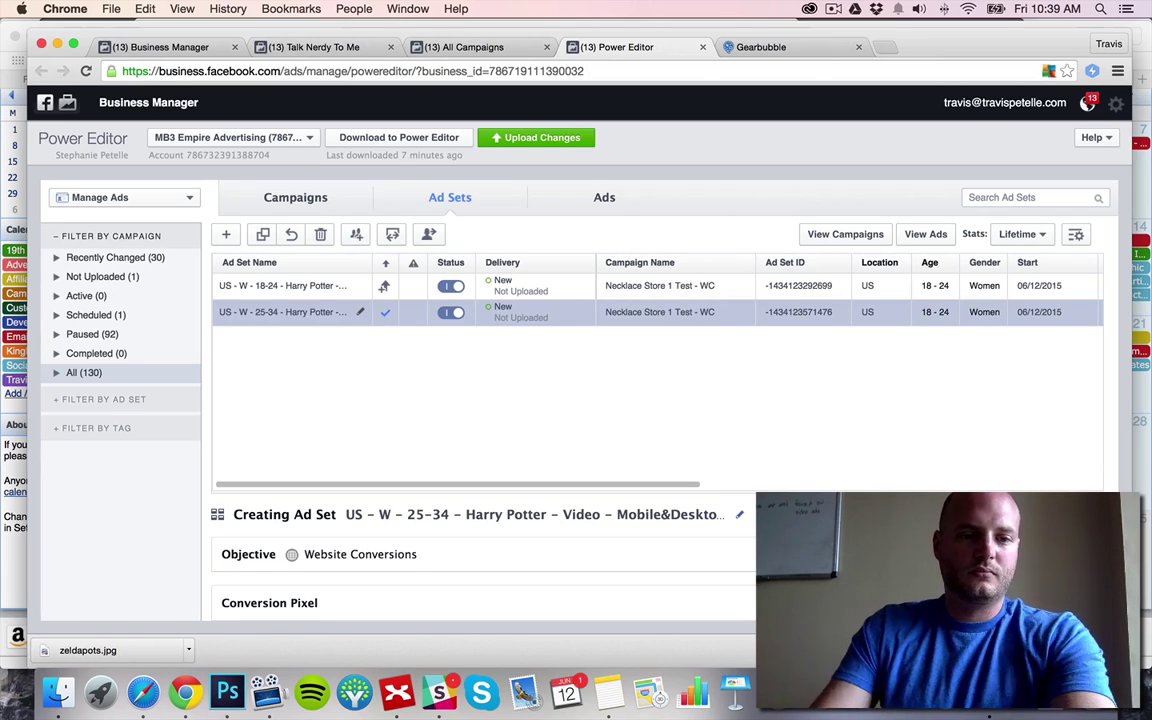
- Set the duplicated ad set's audience age range to 25 to 34 and save the audience
{"action": "scroll", "coordinate": [373, 546], "scroll_direction": "down", "scroll_amount": 5}
{"action": "scroll", "coordinate": [373, 546], "scroll_direction": "down", "scroll_amount": 10}
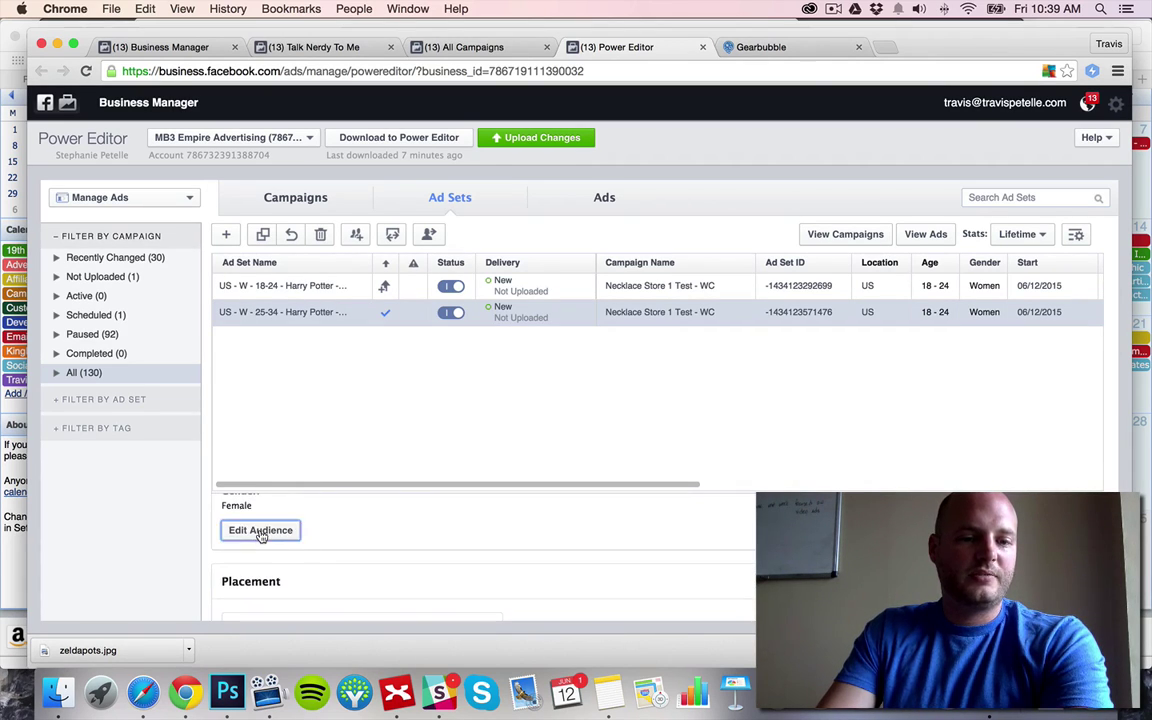
{"action": "left_click", "coordinate": [260, 531]}
{"action": "left_click", "coordinate": [376, 385]}
{"action": "scroll", "coordinate": [378, 350], "scroll_direction": "down", "scroll_amount": 2}
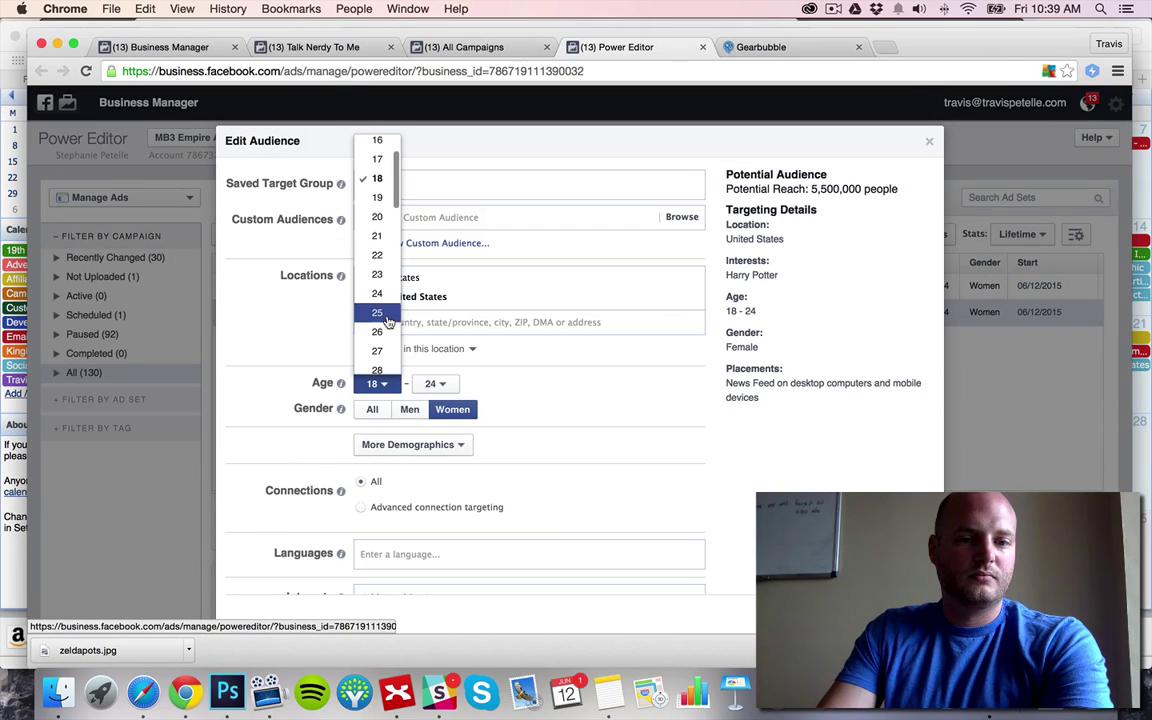
{"action": "left_click", "coordinate": [375, 308]}
{"action": "left_click", "coordinate": [432, 383]}
{"action": "scroll", "coordinate": [443, 330], "scroll_direction": "down", "scroll_amount": 6}
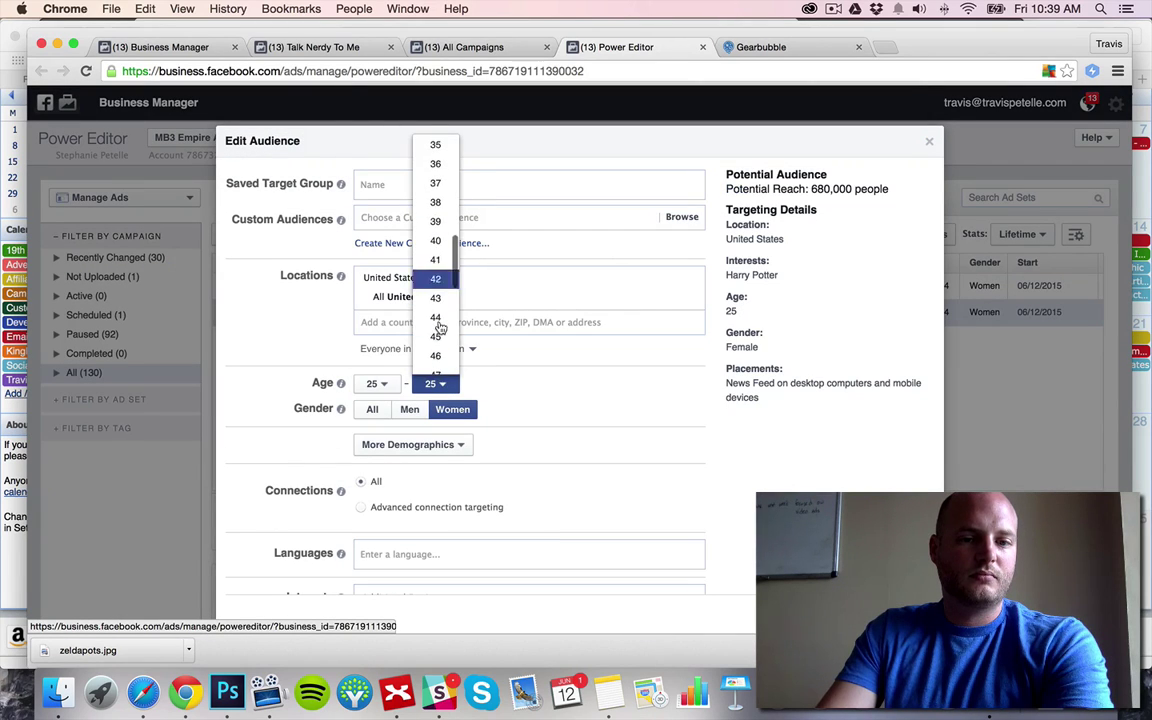
{"action": "left_click", "coordinate": [440, 167]}
{"action": "scroll", "coordinate": [599, 406], "scroll_direction": "down", "scroll_amount": 5}
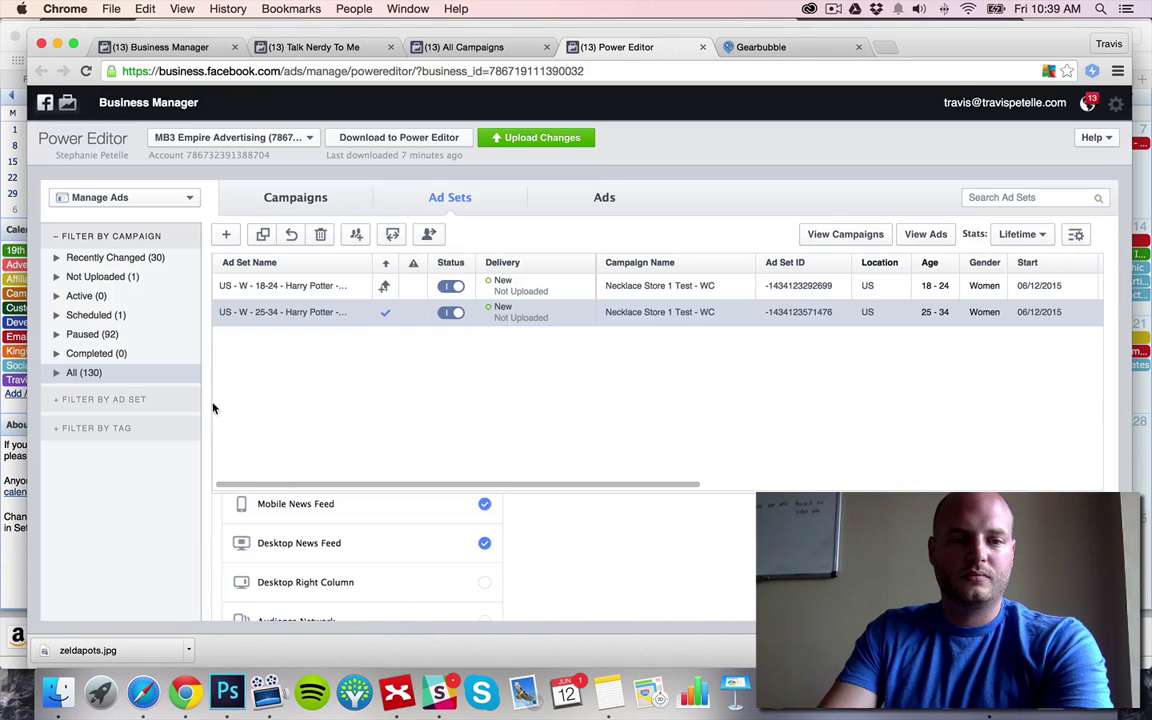
- Enlarge the editing area and review the 25-34 ad set's conversion pixel, budget, schedule, audience, placement and pricing settings
{"action": "scroll", "coordinate": [373, 504], "scroll_direction": "up", "scroll_amount": 3}
{"action": "scroll", "coordinate": [516, 533], "scroll_direction": "down", "scroll_amount": 5}
{"action": "scroll", "coordinate": [516, 533], "scroll_direction": "up", "scroll_amount": 2}
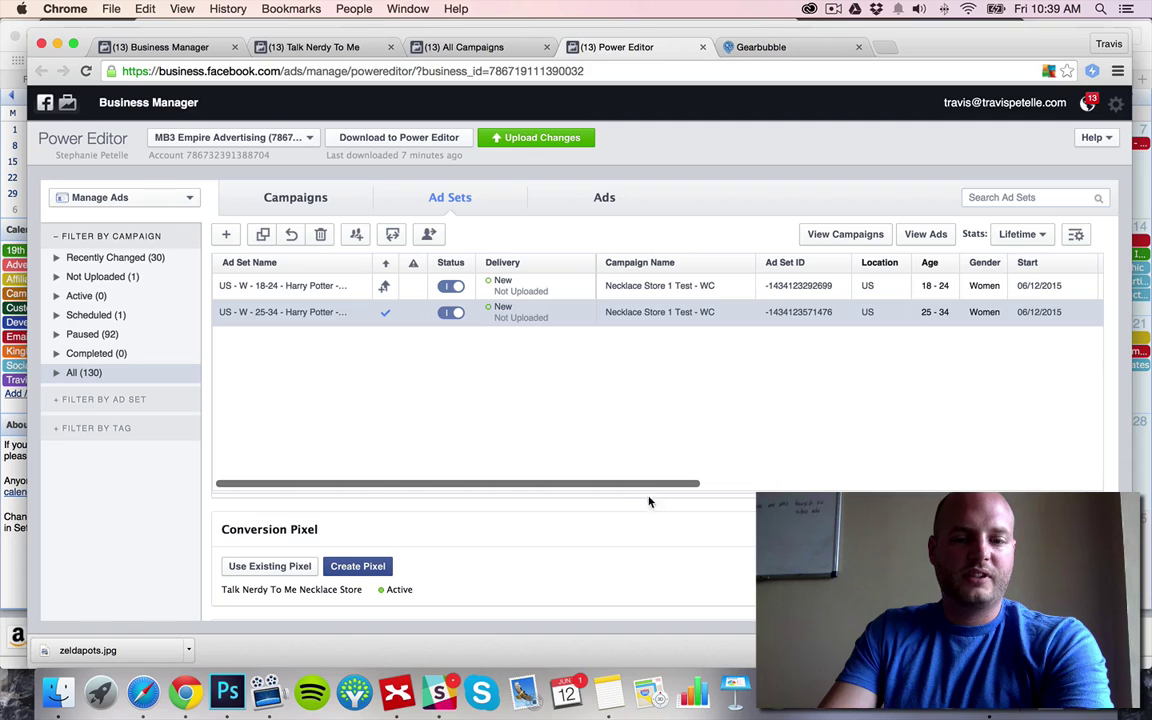
{"action": "left_click_drag", "start_coordinate": [650, 494], "coordinate": [643, 416]}
{"action": "scroll", "coordinate": [496, 519], "scroll_direction": "up", "scroll_amount": 3}
{"action": "scroll", "coordinate": [498, 519], "scroll_direction": "down", "scroll_amount": 10}
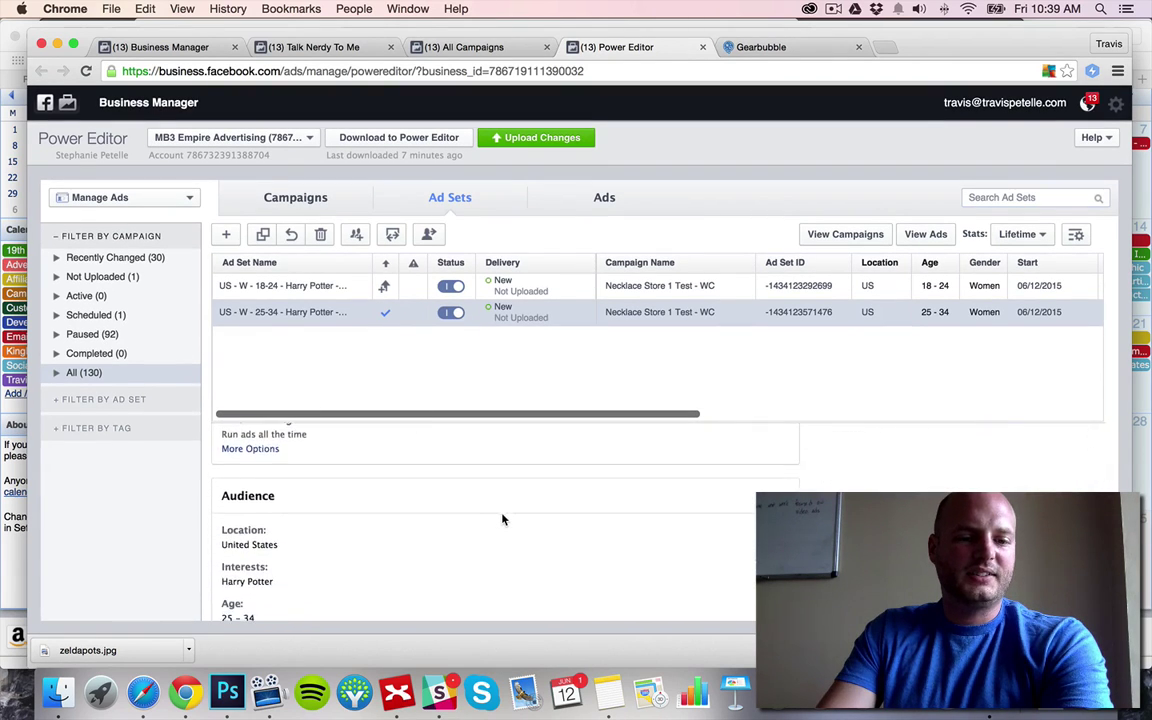
{"action": "scroll", "coordinate": [504, 521], "scroll_direction": "down", "scroll_amount": 8}
{"action": "scroll", "coordinate": [589, 491], "scroll_direction": "up", "scroll_amount": 7}
{"action": "scroll", "coordinate": [589, 491], "scroll_direction": "up", "scroll_amount": 6}
{"action": "scroll", "coordinate": [590, 500], "scroll_direction": "down", "scroll_amount": 3}
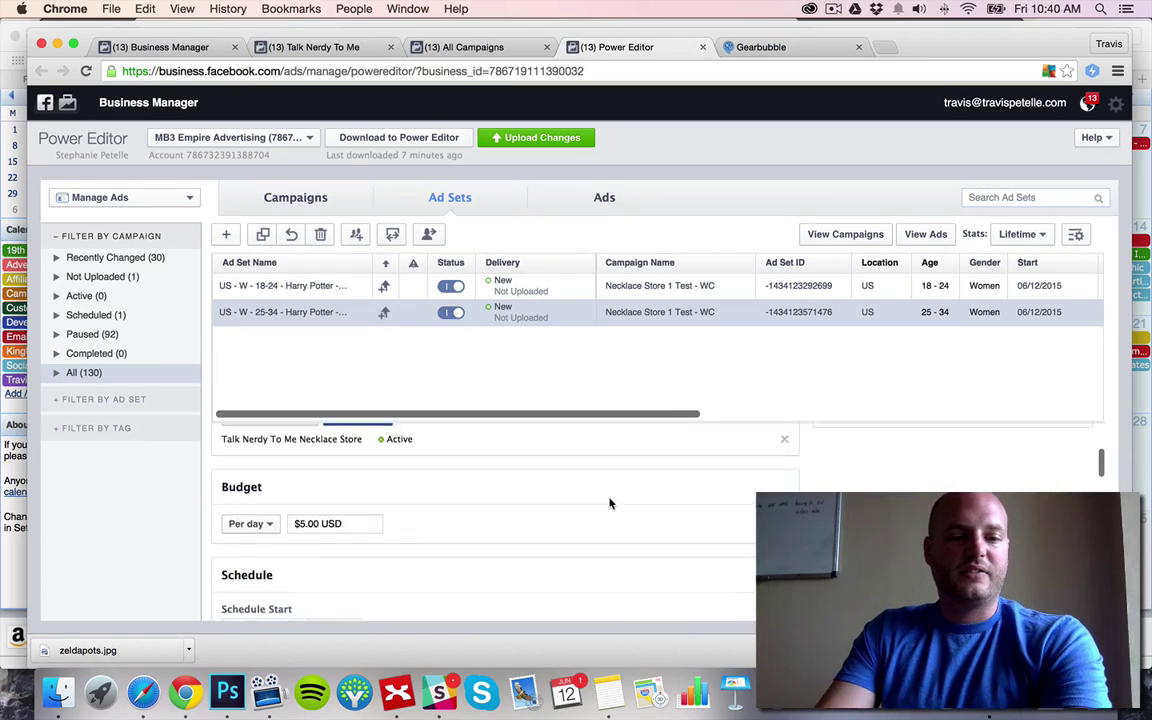
{"action": "scroll", "coordinate": [610, 503], "scroll_direction": "down", "scroll_amount": 10}
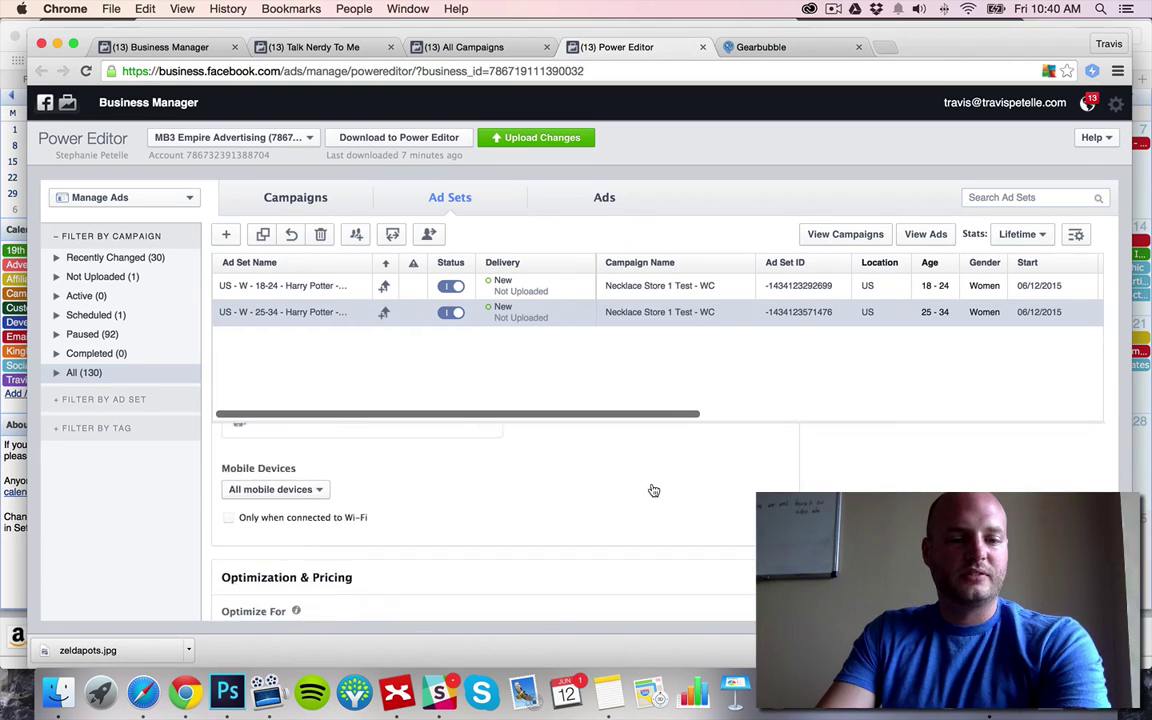
- Upload the new campaign Necklace Store 1 Test - WC together with its 18-24 and 25-34 Harry Potter ad sets and their ads
{"action": "scroll", "coordinate": [652, 489], "scroll_direction": "up", "scroll_amount": 5}
{"action": "scroll", "coordinate": [660, 488], "scroll_direction": "down", "scroll_amount": 4}
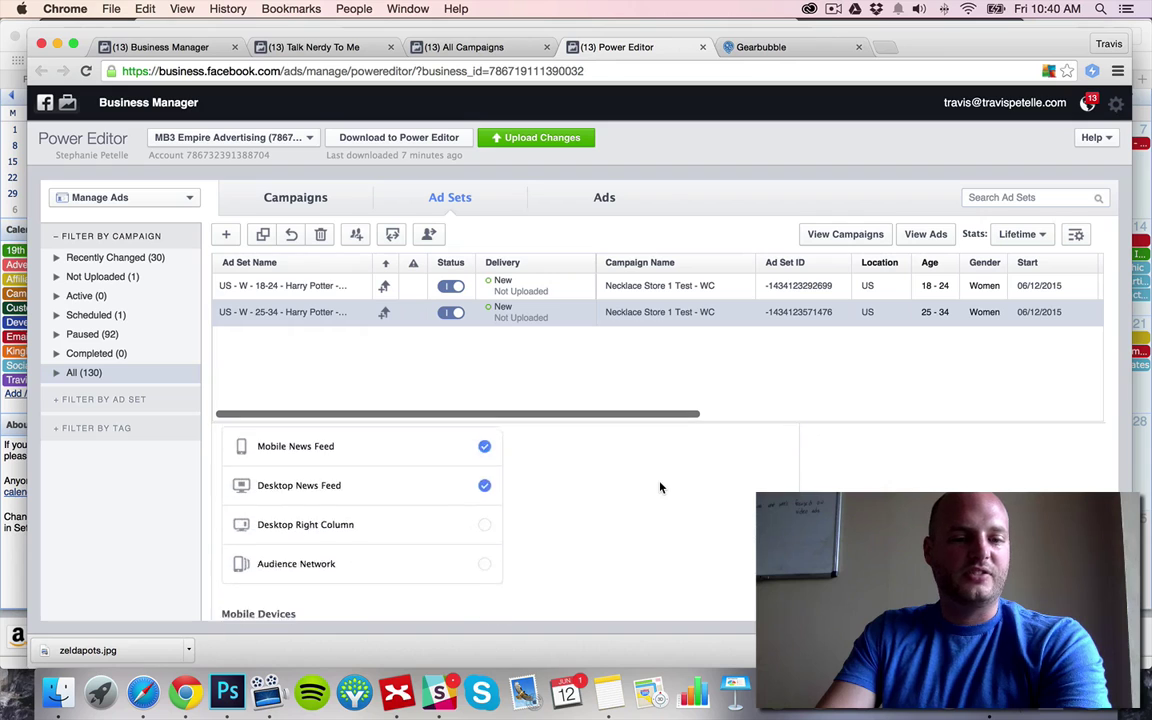
{"action": "scroll", "coordinate": [659, 487], "scroll_direction": "down", "scroll_amount": 5}
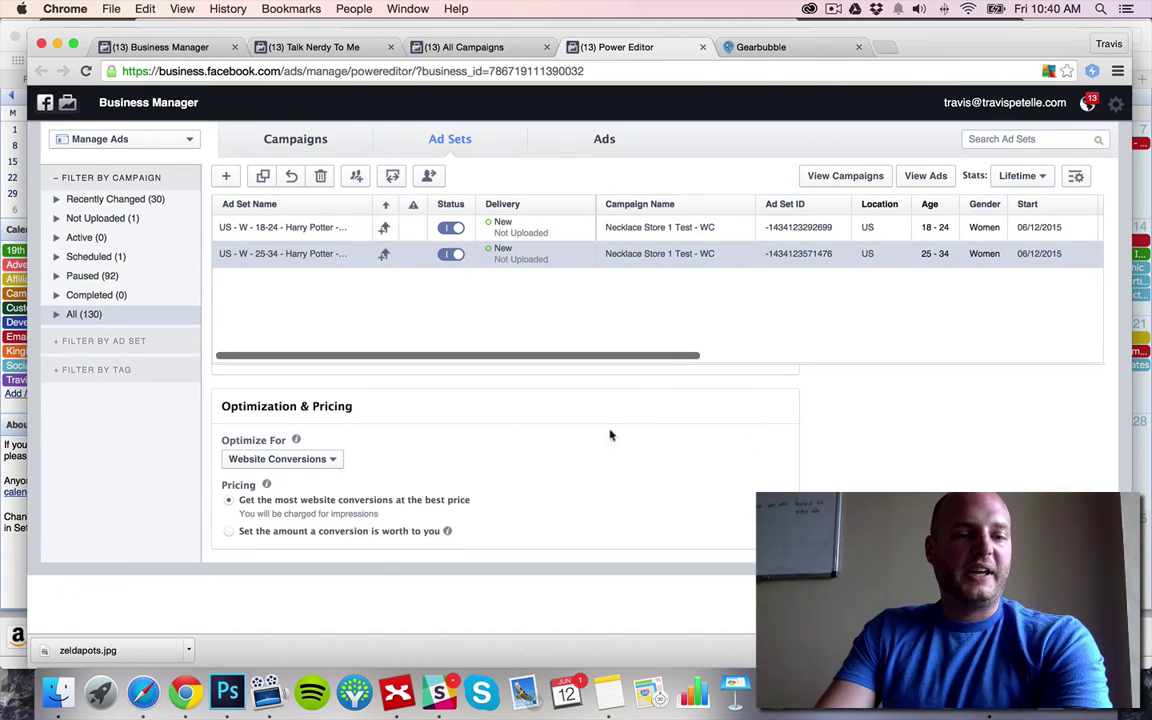
{"action": "scroll", "coordinate": [566, 447], "scroll_direction": "up", "scroll_amount": 8}
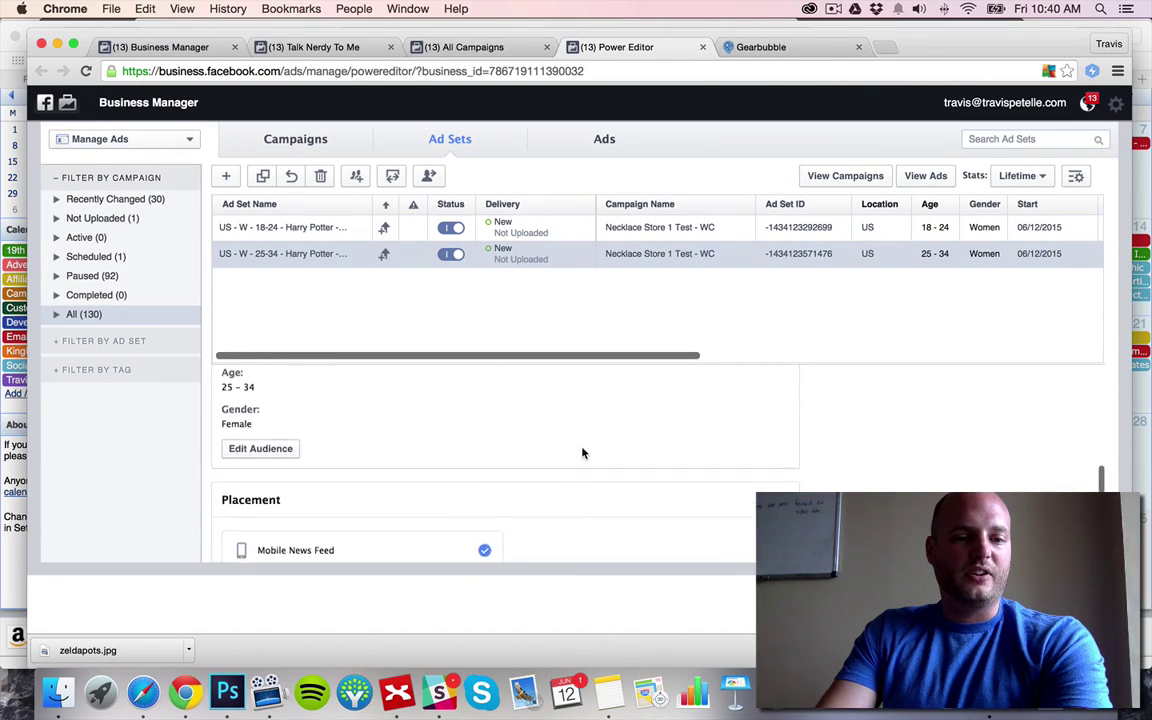
{"action": "scroll", "coordinate": [585, 454], "scroll_direction": "up", "scroll_amount": 5}
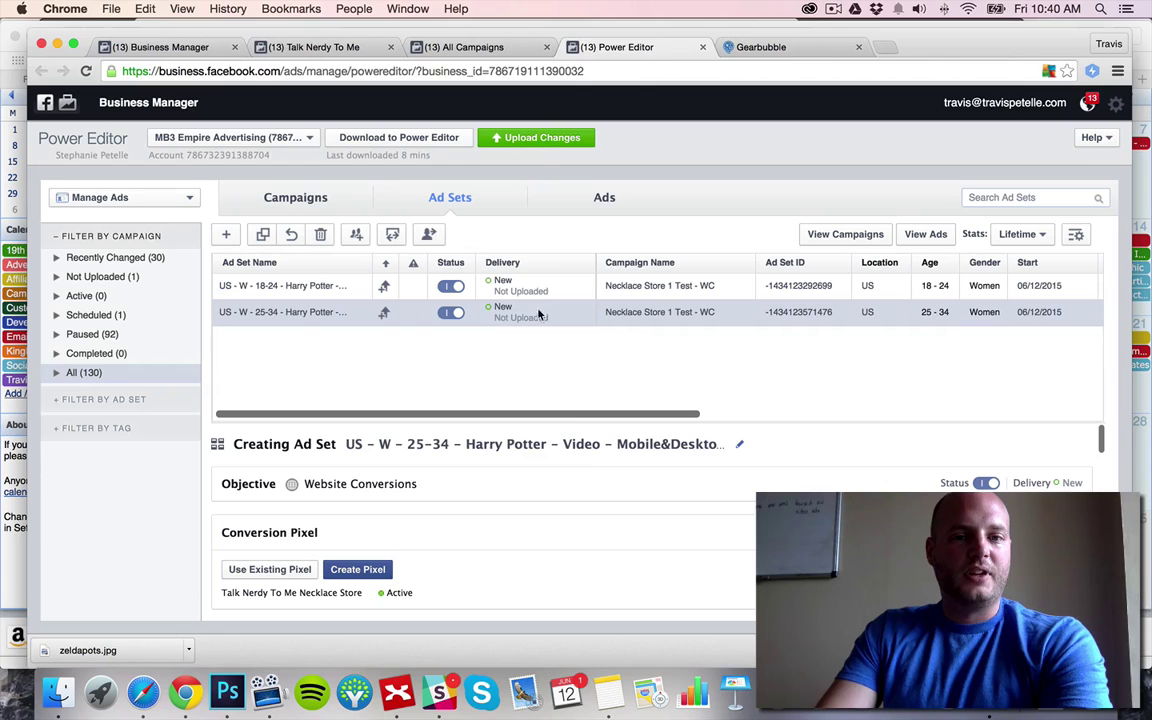
{"action": "left_click", "coordinate": [550, 141]}
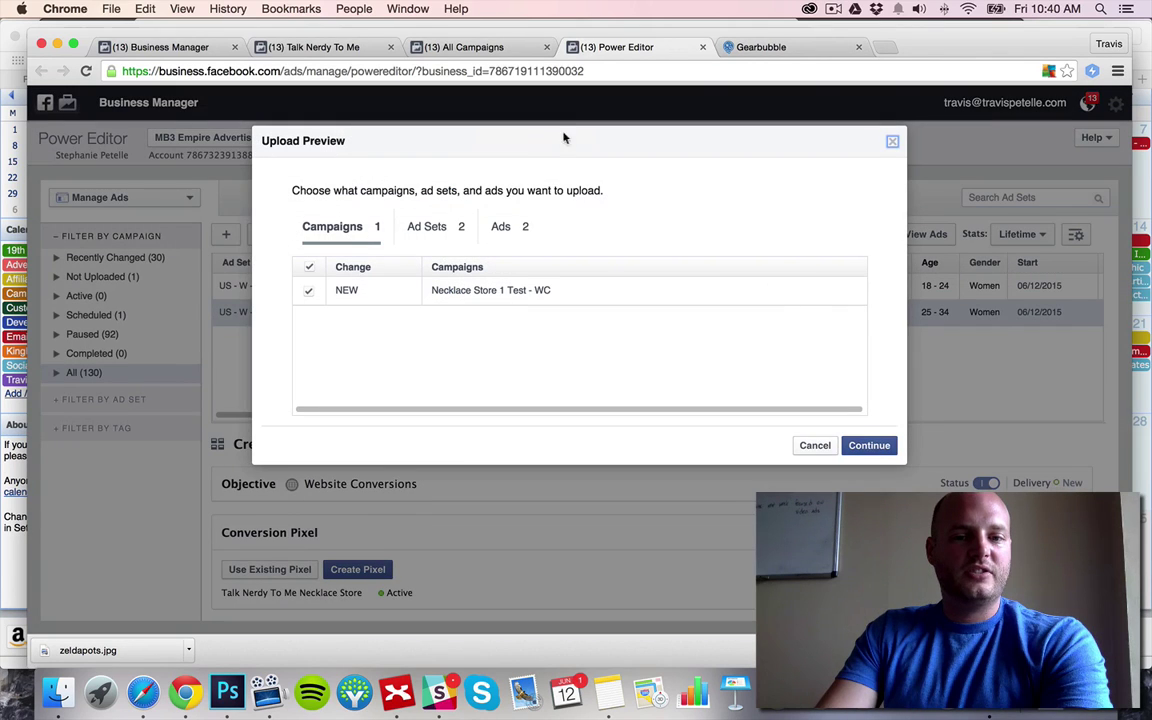
{"action": "left_click", "coordinate": [879, 450]}
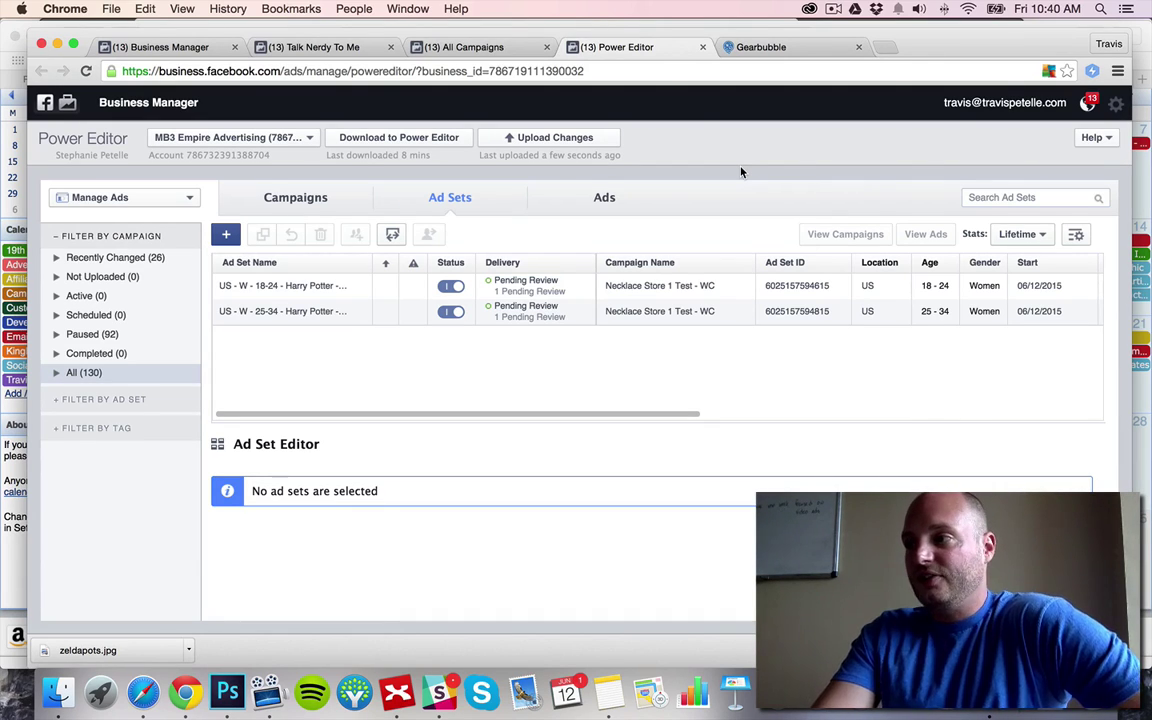
{"action": "scroll", "coordinate": [741, 172], "scroll_direction": "down", "scroll_amount": 2}
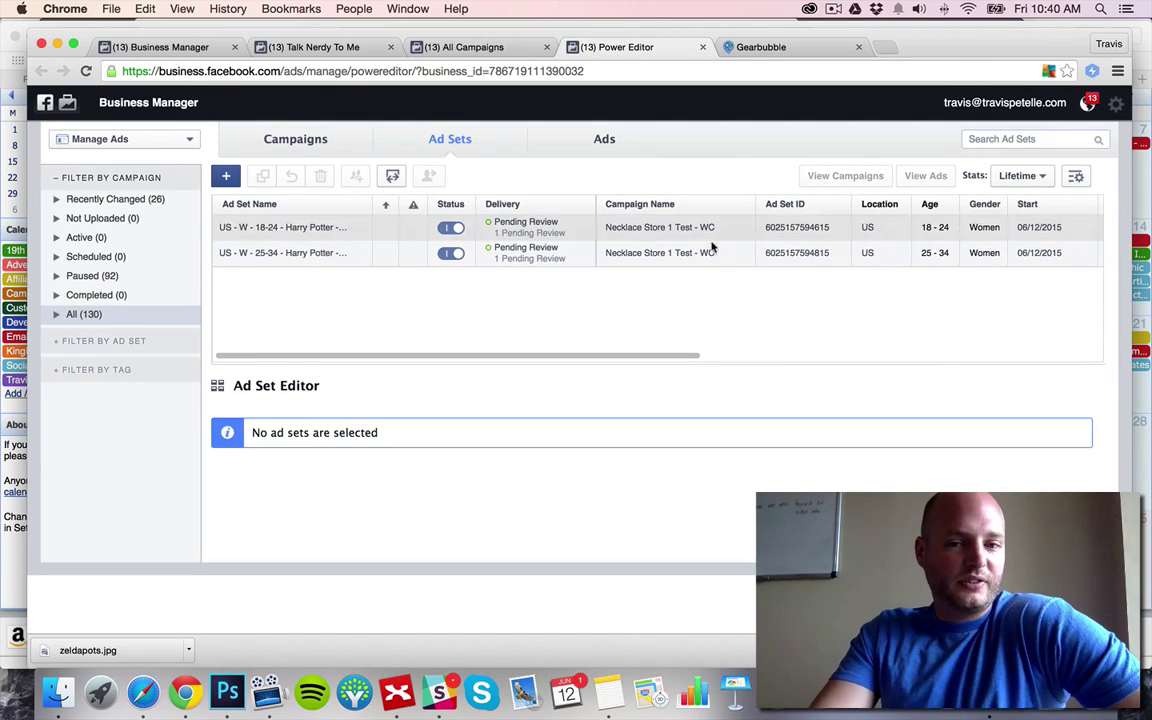
{"action": "scroll", "coordinate": [789, 385], "scroll_direction": "up", "scroll_amount": 2}
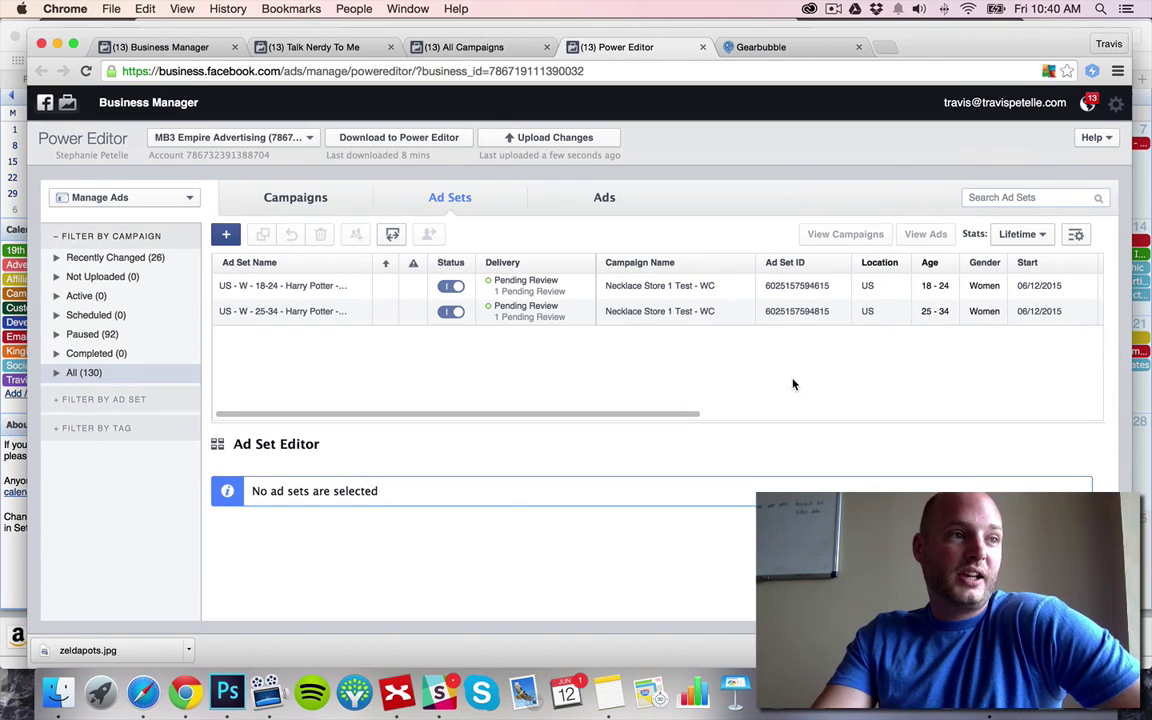